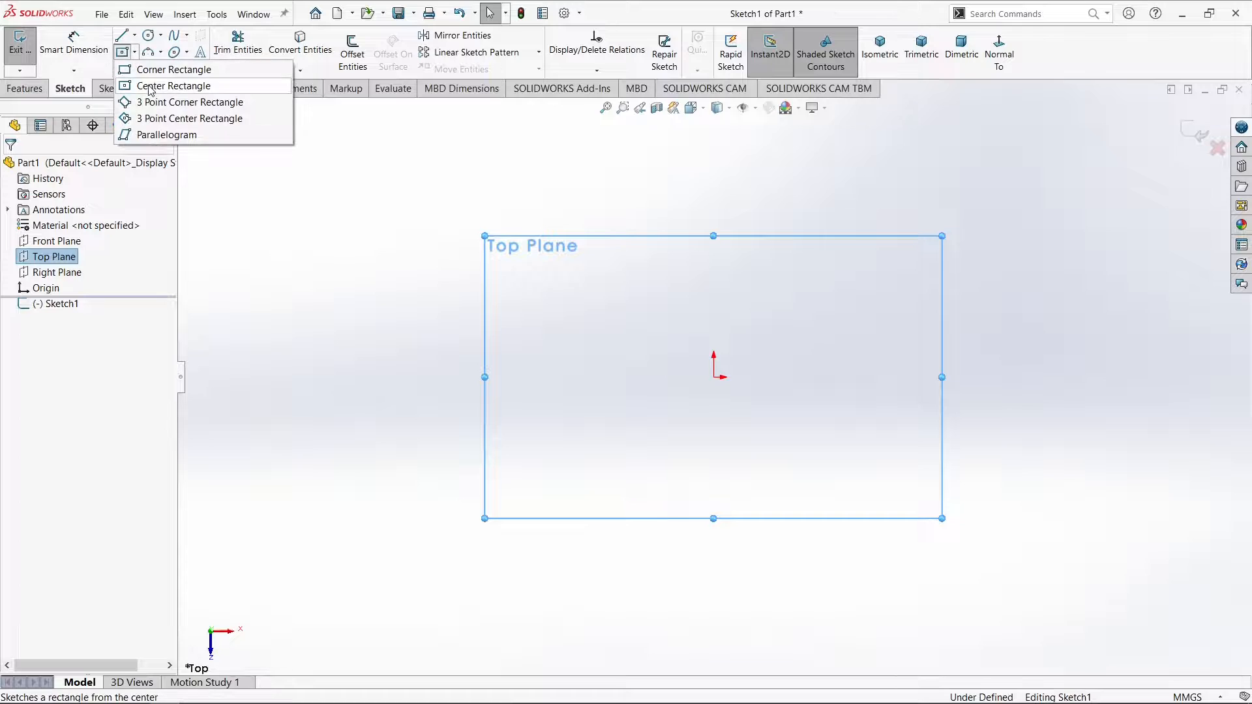
# Sketch a center rectangle about 257 by 129 mm on the Top Plane, centered on the origin.
pyautogui.click(160, 85)
pyautogui.click(715, 377)
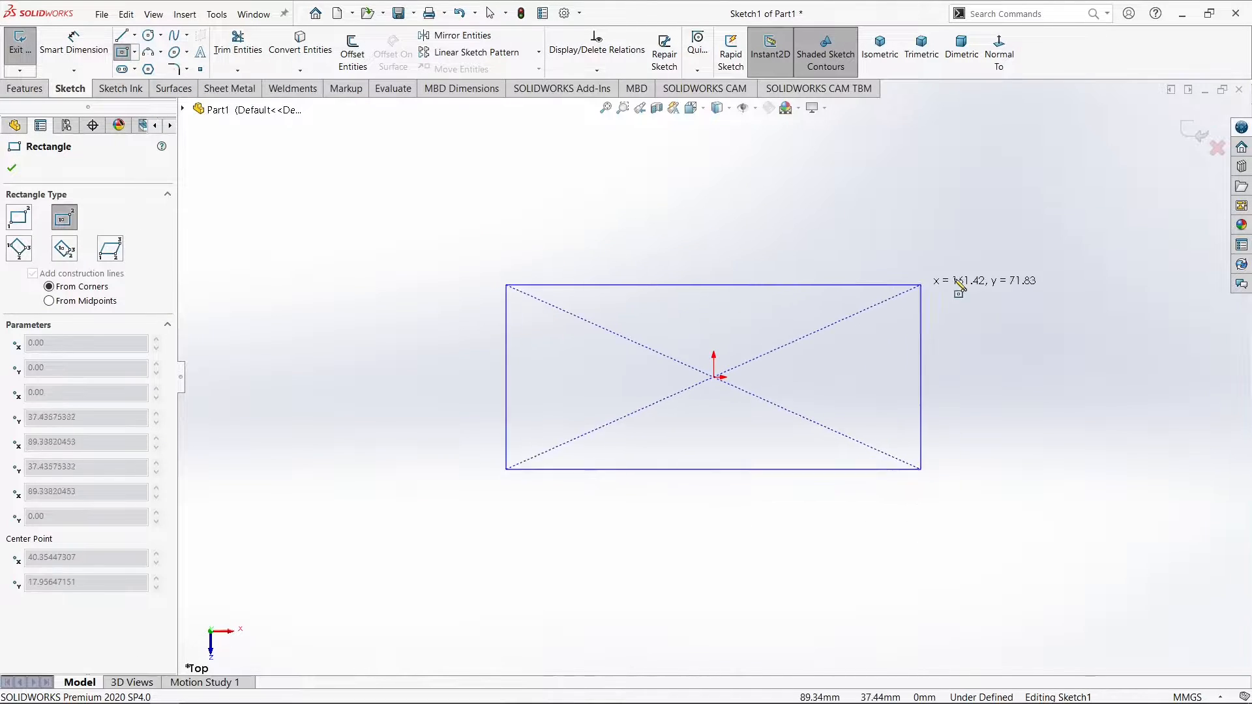
pyautogui.click(1044, 212)
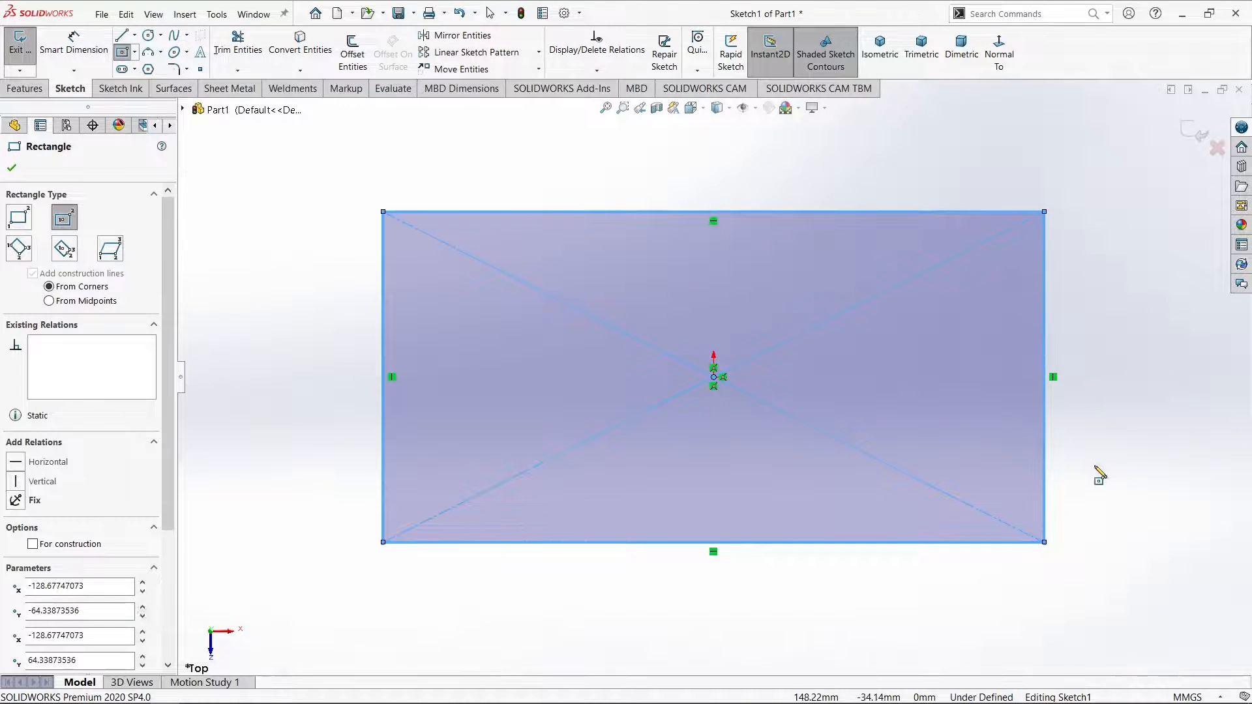
# Dimension the rectangle's left edge and set its height to 180 mm.
pyautogui.click(76, 36)
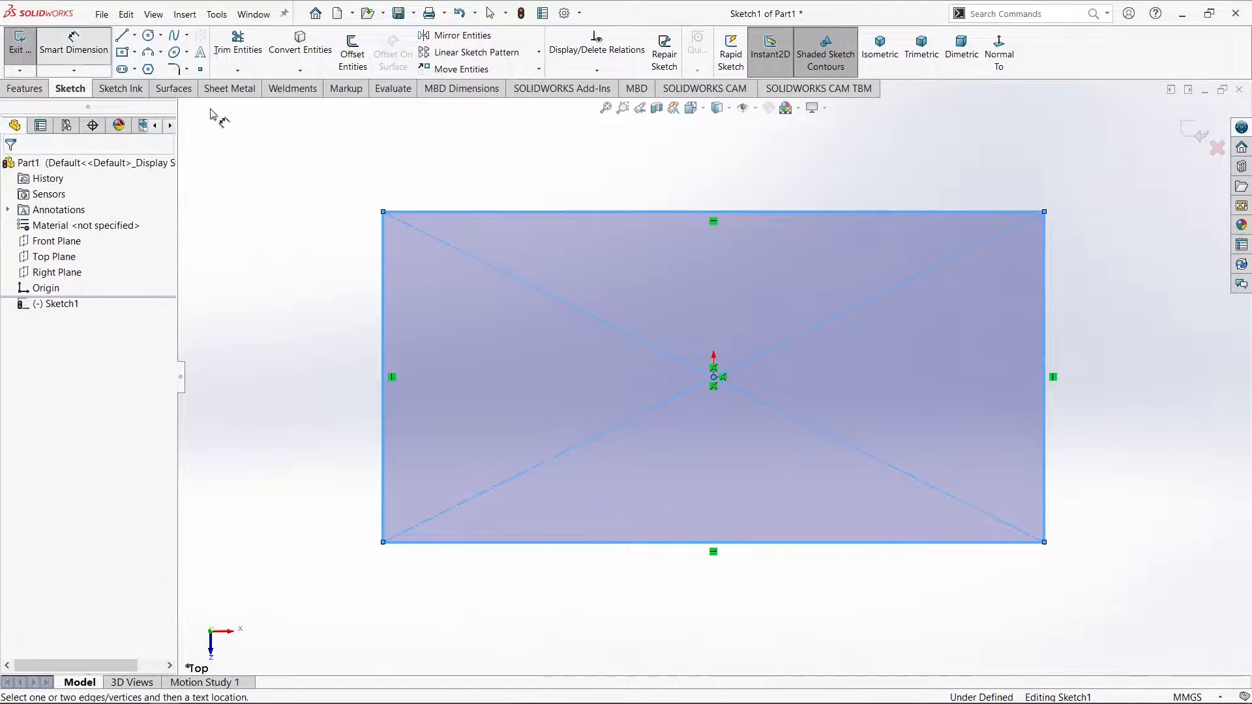
pyautogui.click(384, 271)
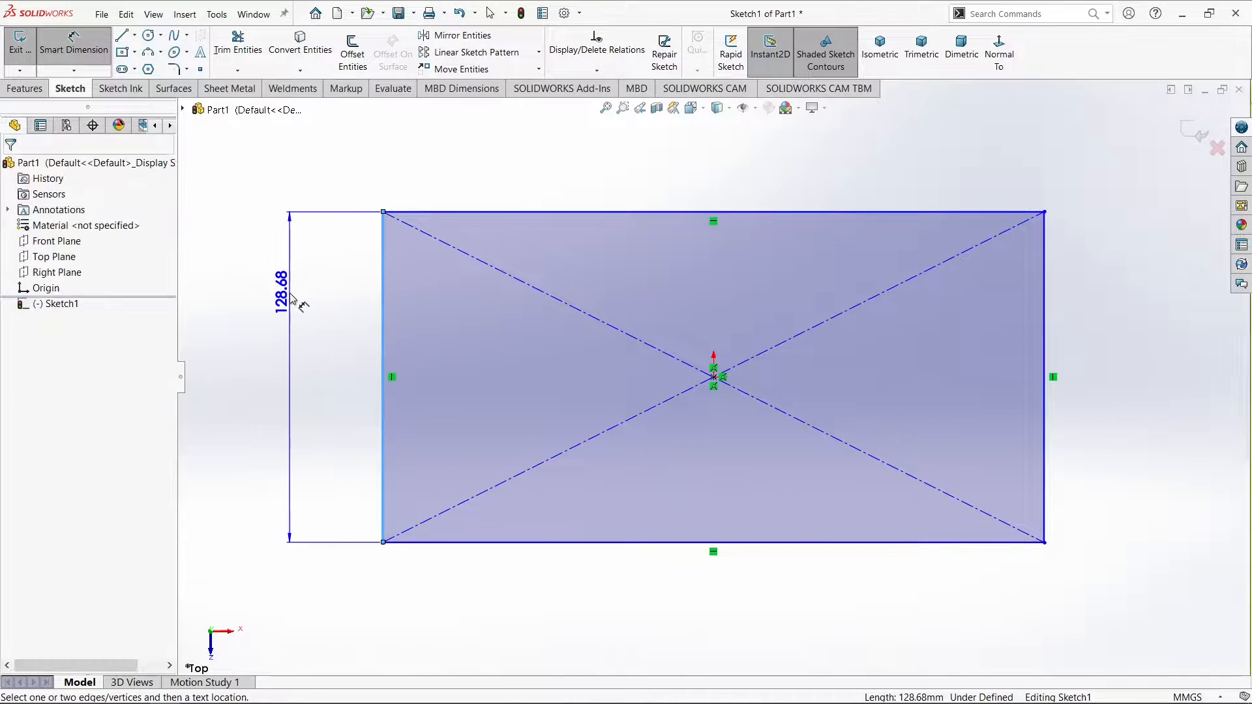
pyautogui.click(291, 287)
pyautogui.write('18')
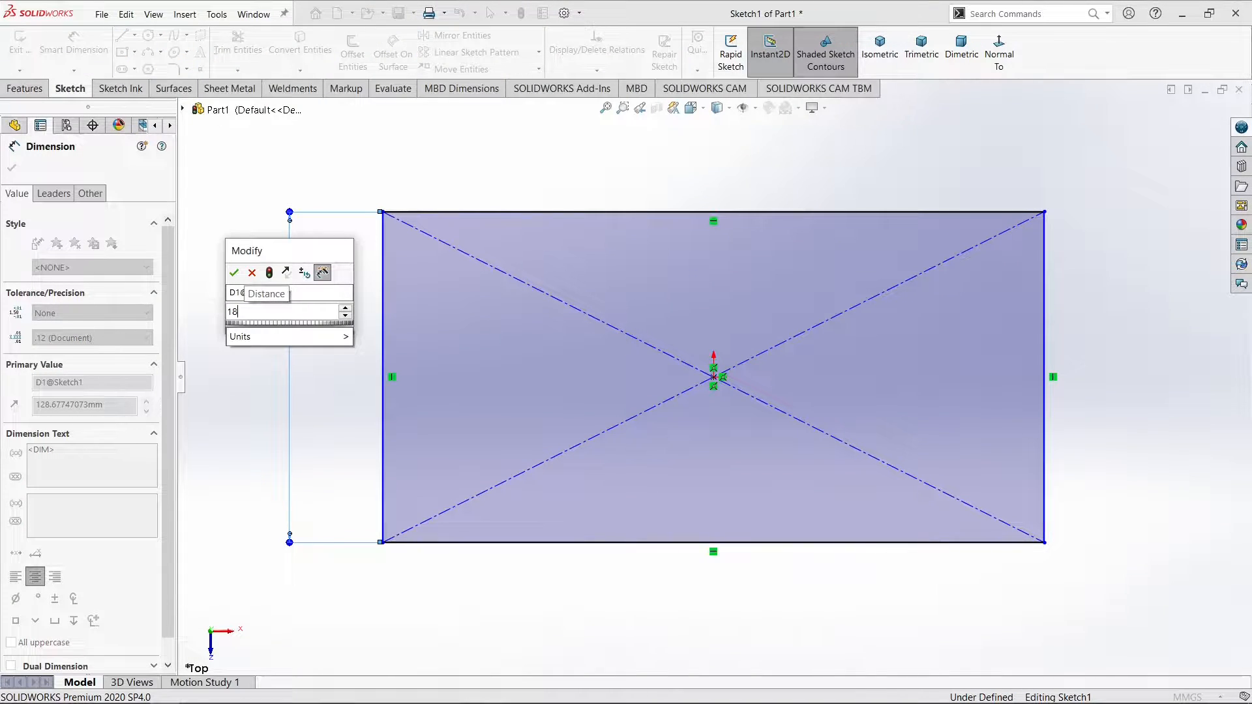
pyautogui.write('0')
pyautogui.press('Return')
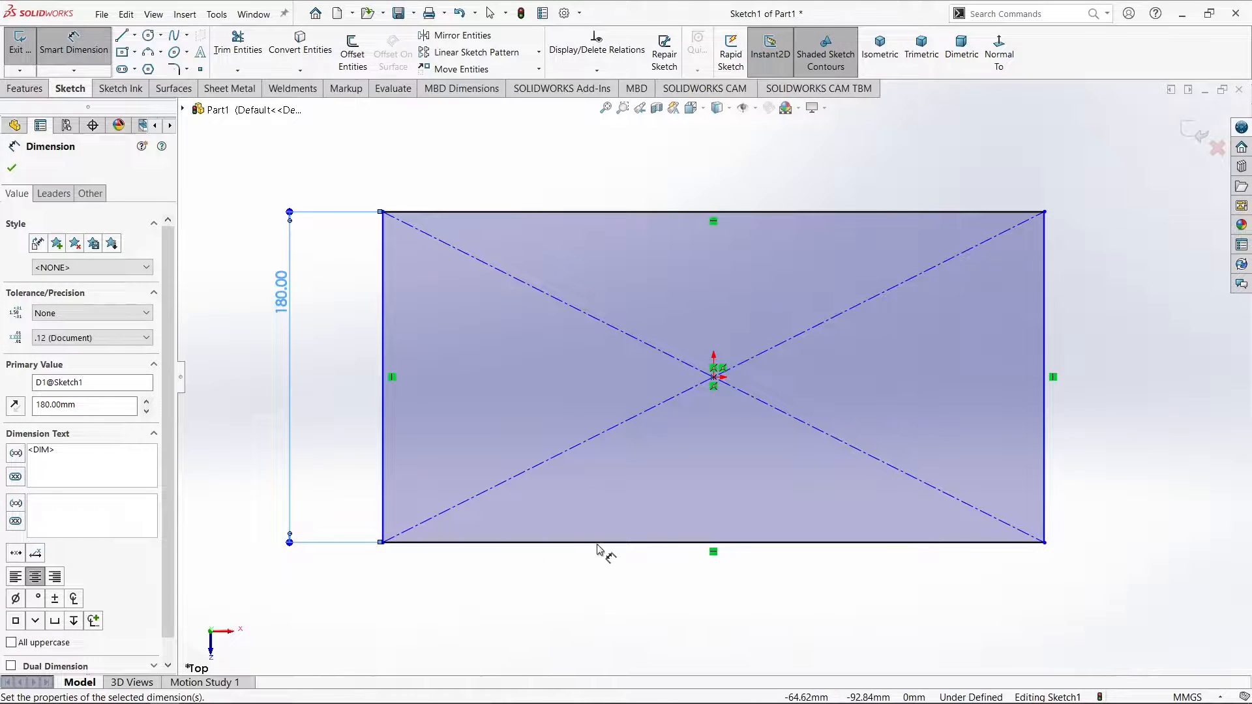
# Dimension the rectangle's bottom edge and set its width to 353.83 mm.
pyautogui.click(598, 546)
pyautogui.click(642, 631)
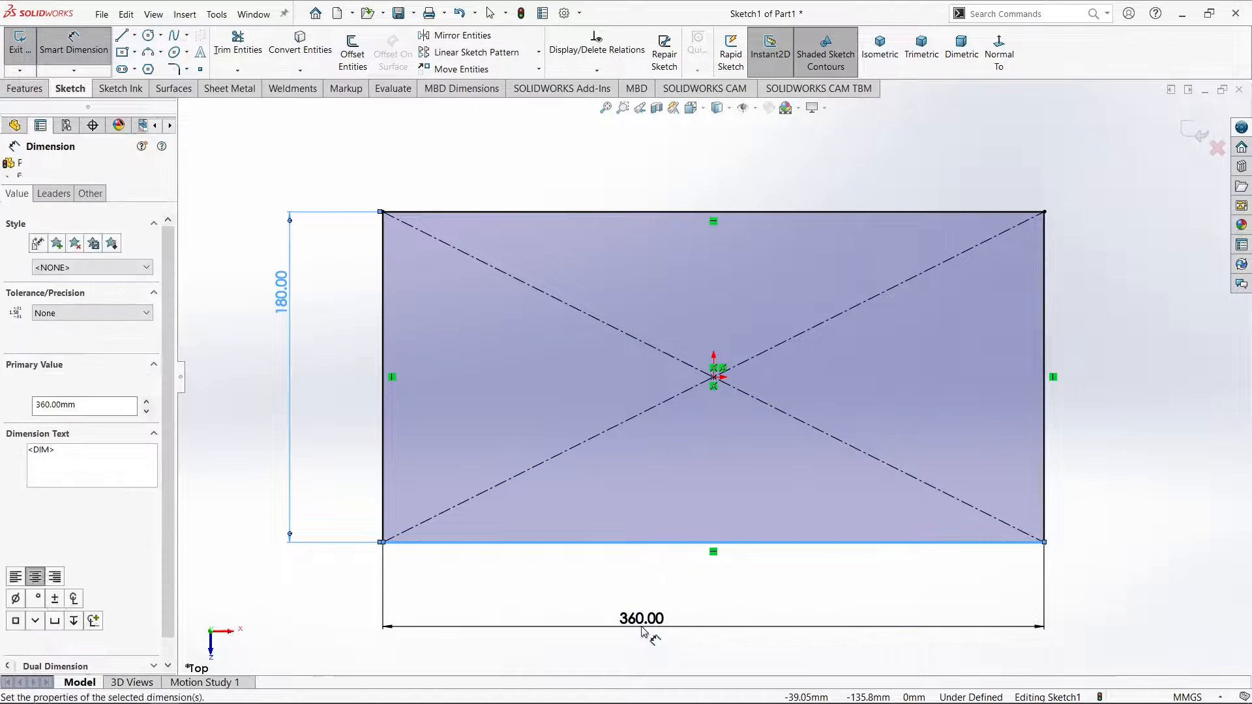
pyautogui.write('323')
pyautogui.press('BackSpace')
pyautogui.press('BackSpace')
pyautogui.press('BackSpace')
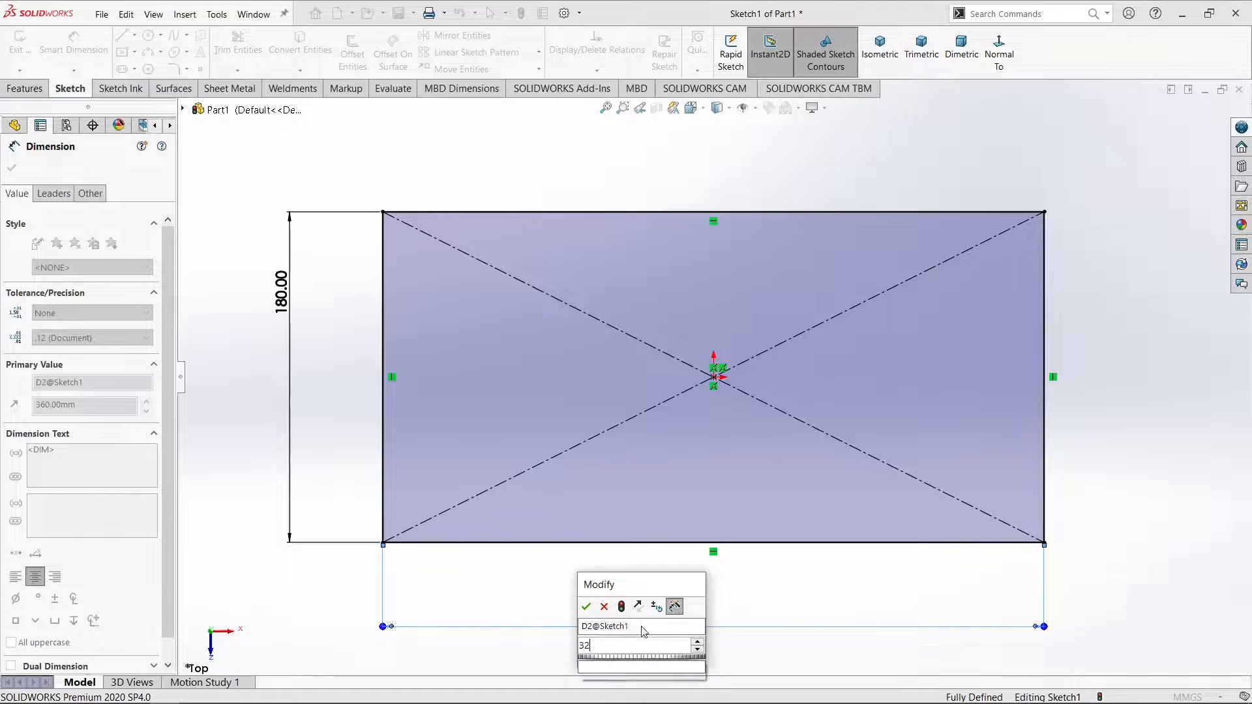
pyautogui.write('353.')
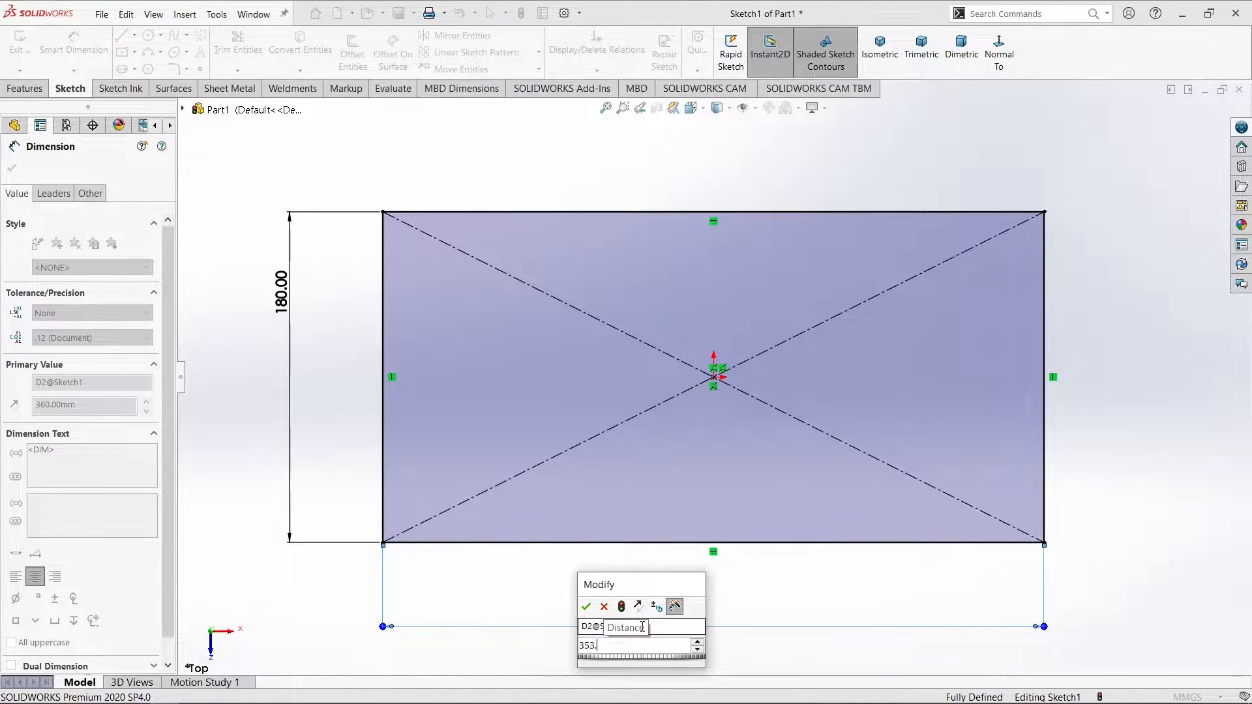
pyautogui.write('83')
pyautogui.press('Return')
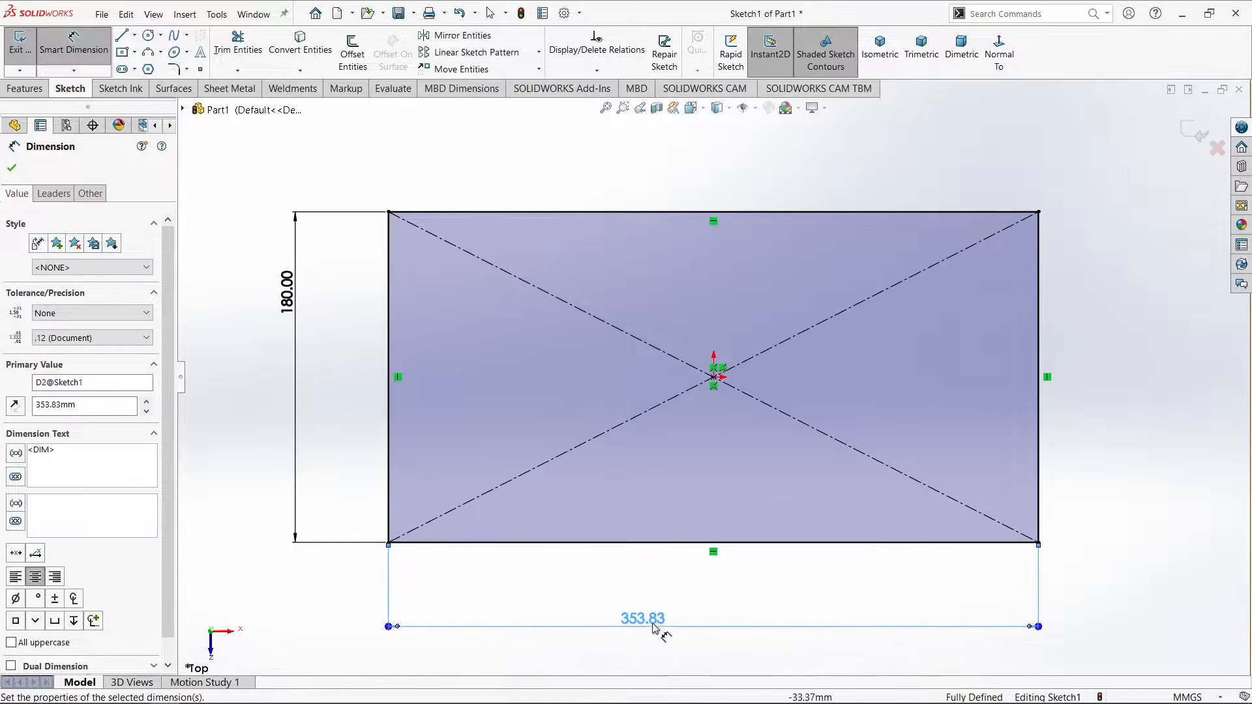
pyautogui.click(760, 573)
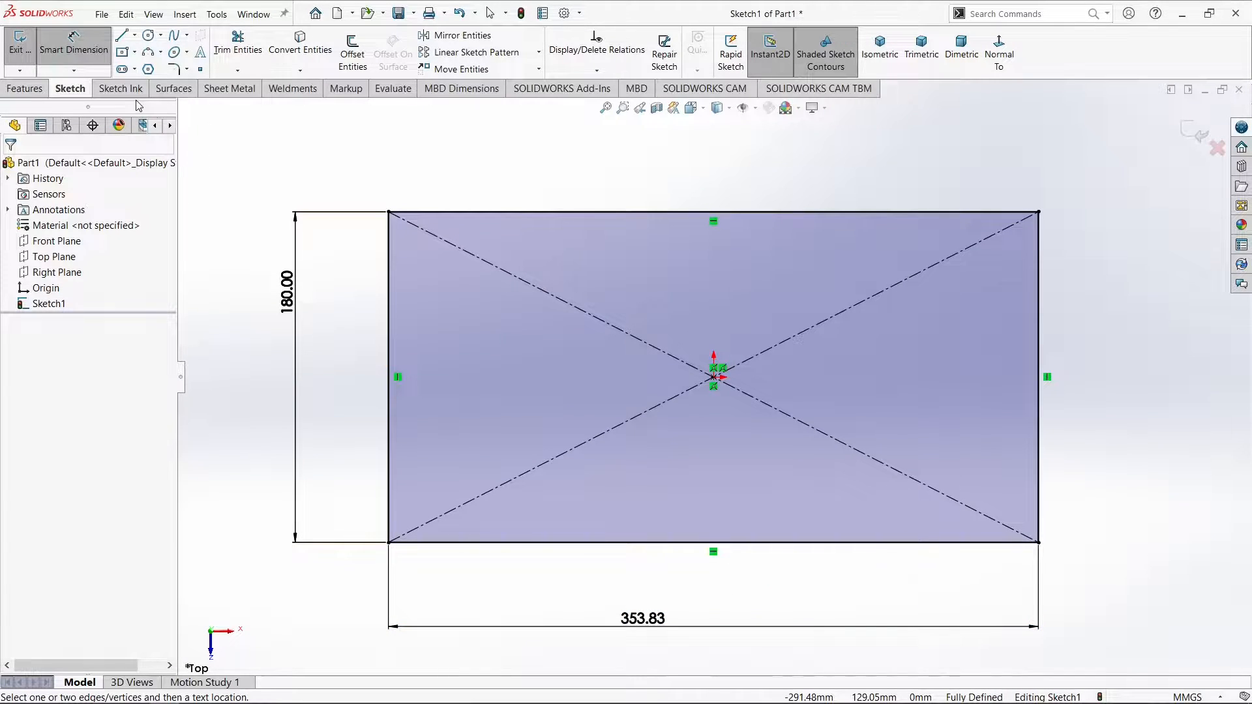
# Sketch five circles with radii of about 7 to 15 mm: four in a row near the rectangle's top edge and one below the leftmost.
pyautogui.click(149, 35)
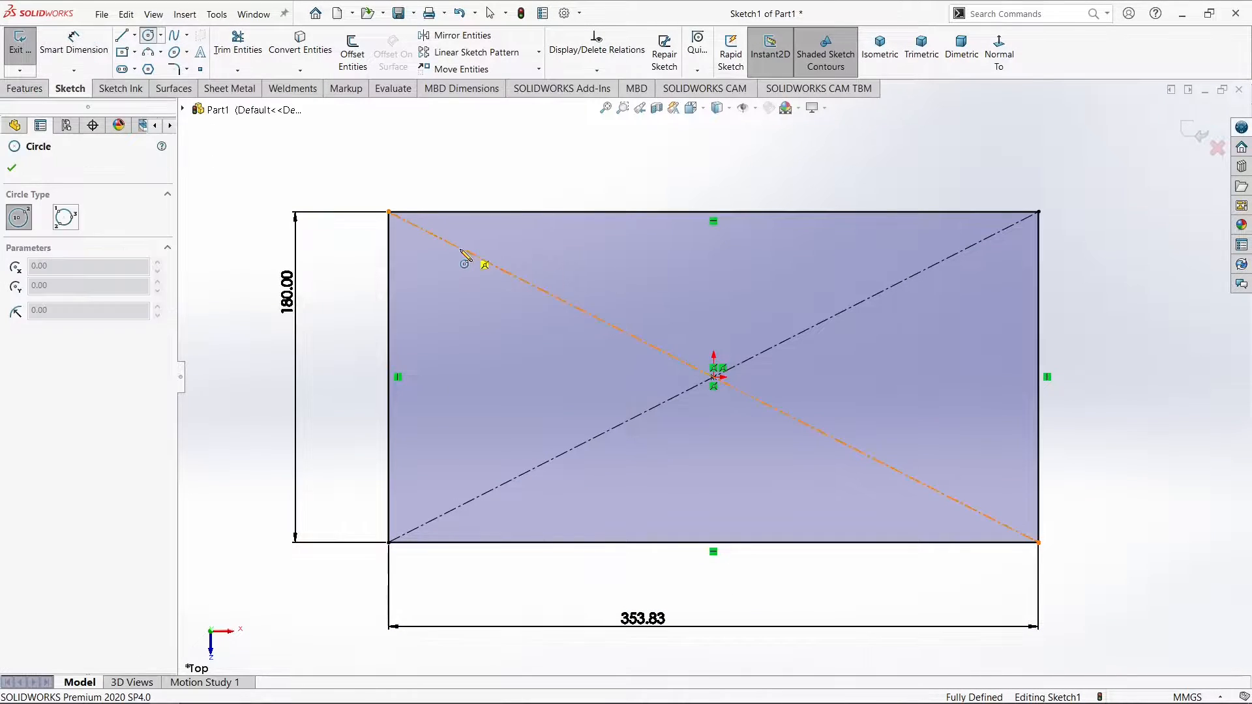
pyautogui.click(489, 238)
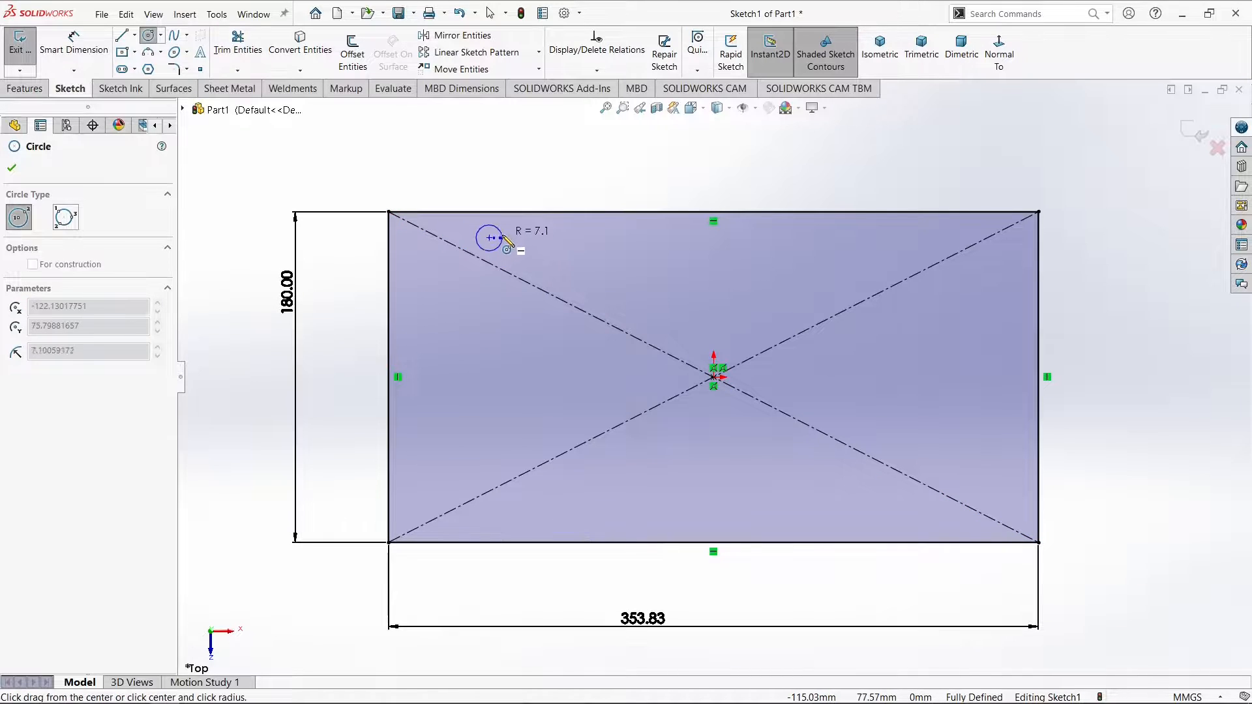
pyautogui.click(556, 237)
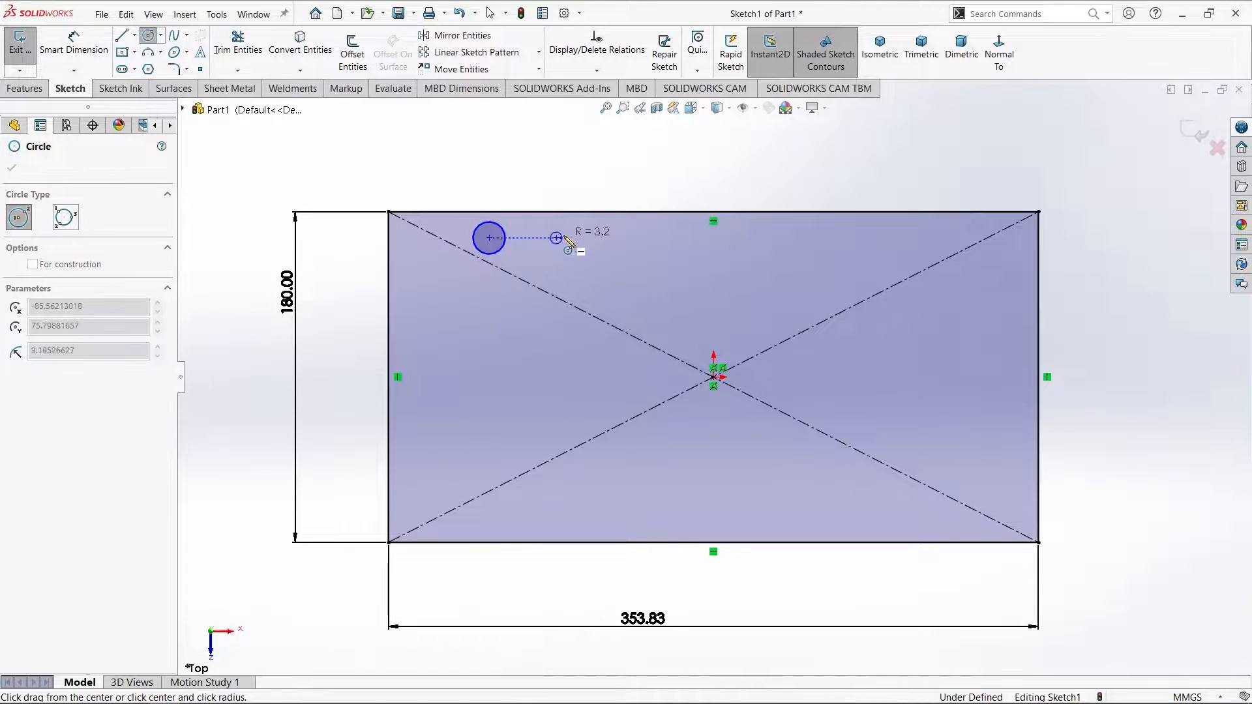
pyautogui.click(577, 239)
pyautogui.click(483, 318)
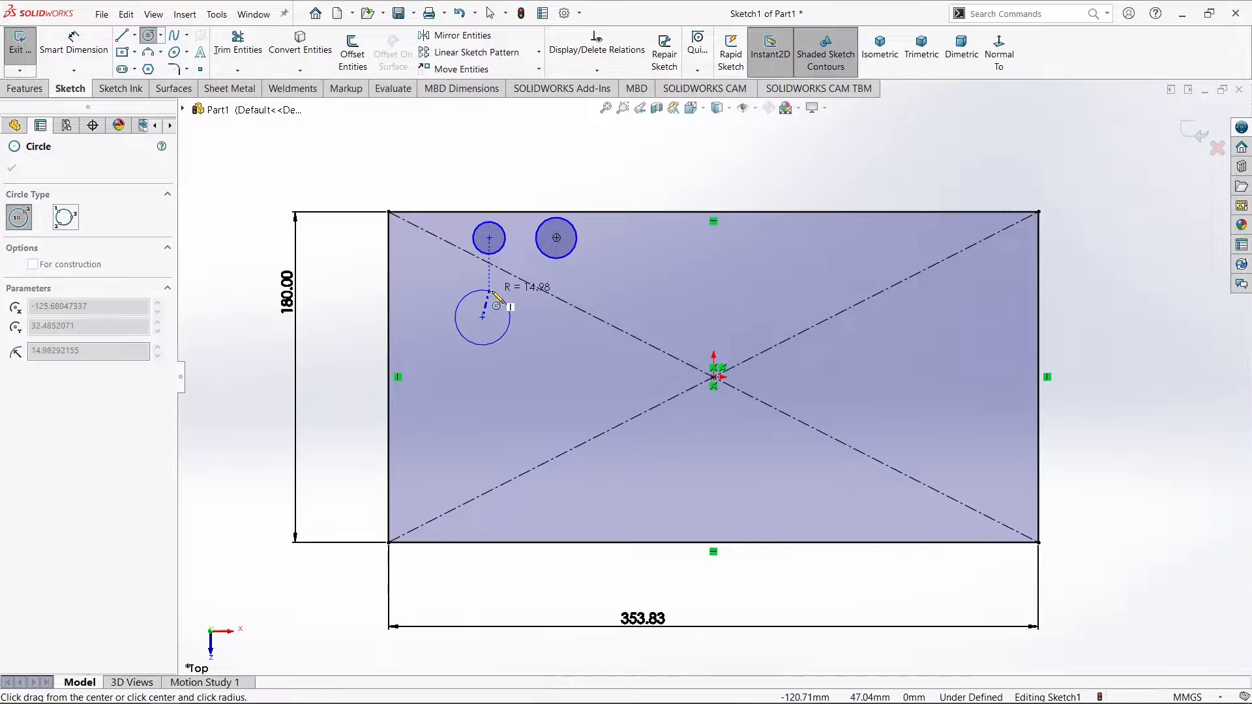
pyautogui.click(493, 292)
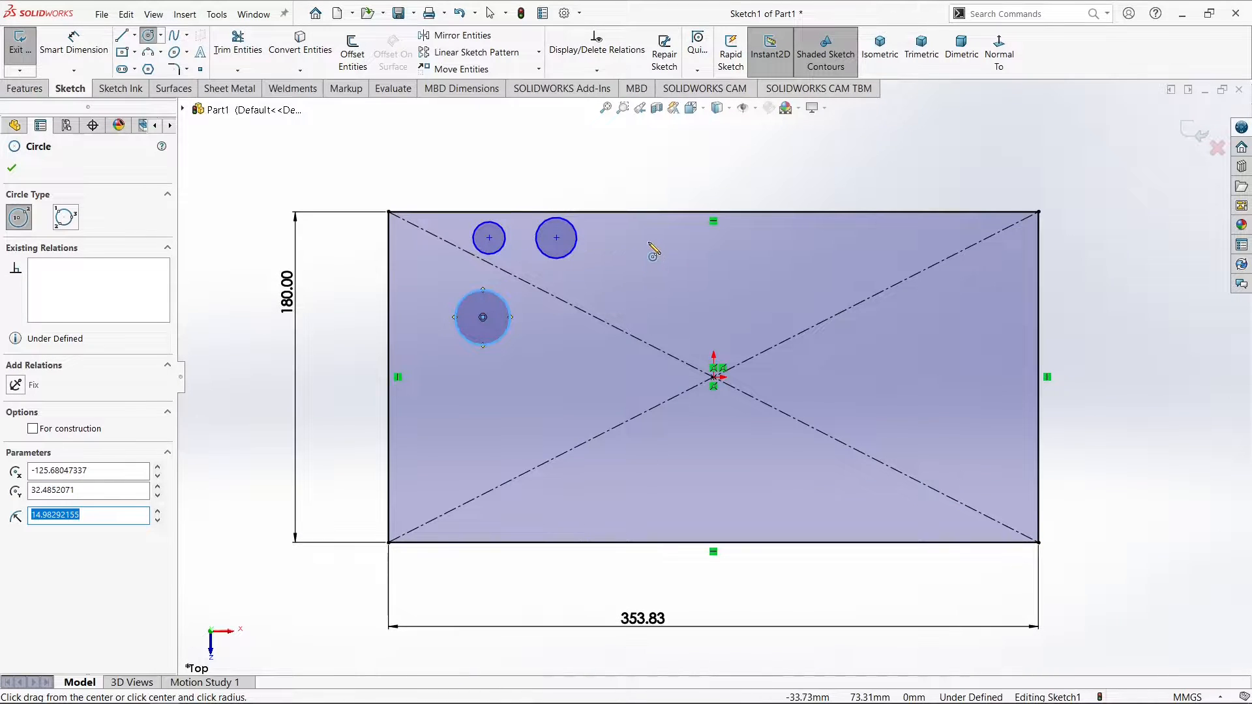
pyautogui.click(643, 237)
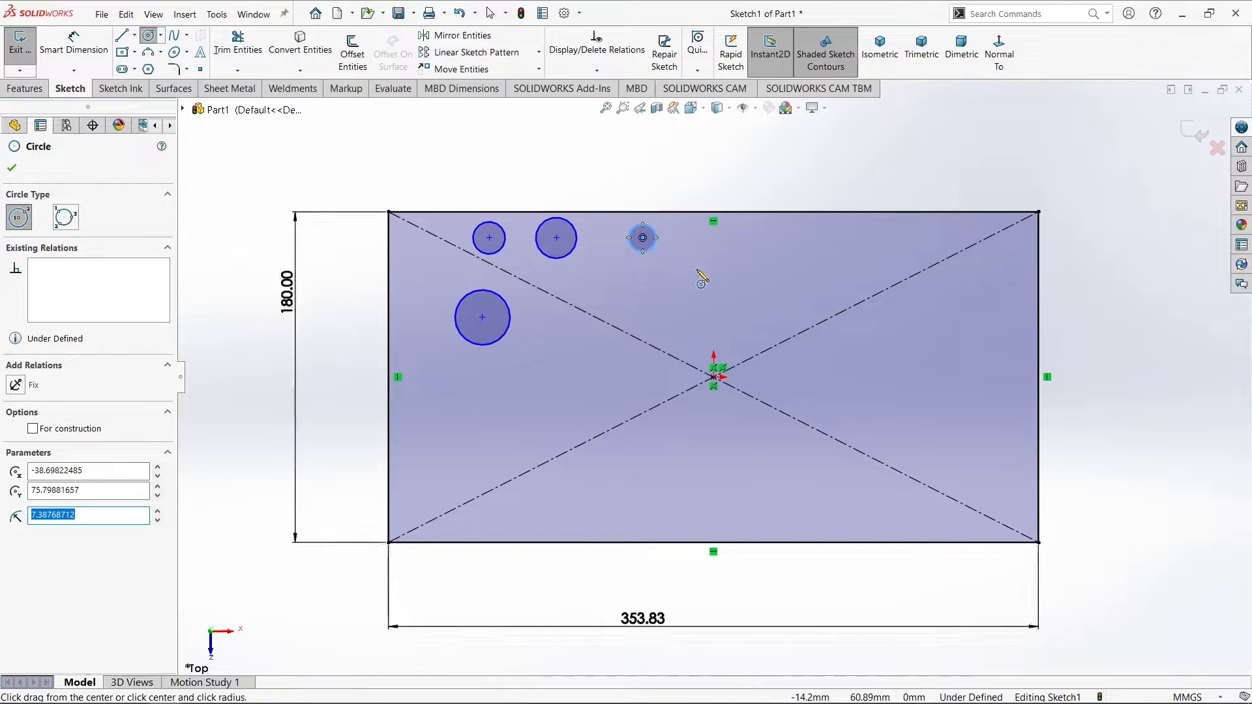
pyautogui.click(704, 242)
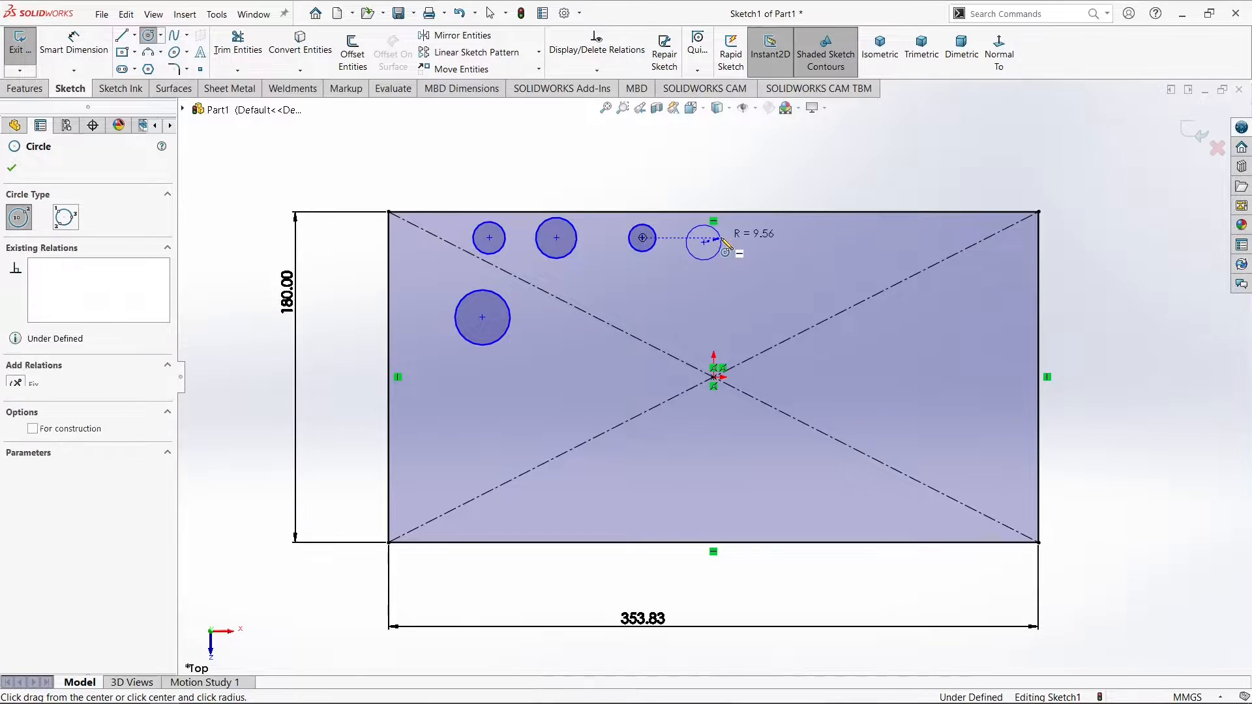
pyautogui.click(722, 242)
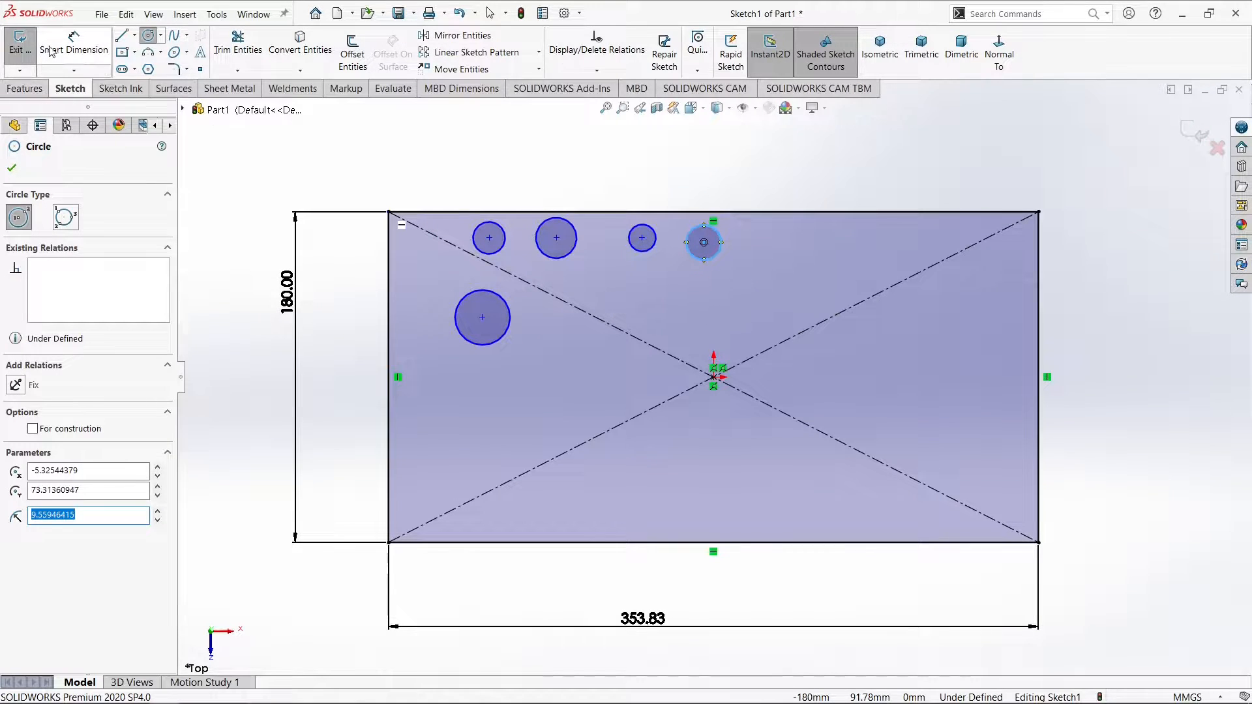
pyautogui.press('Escape')
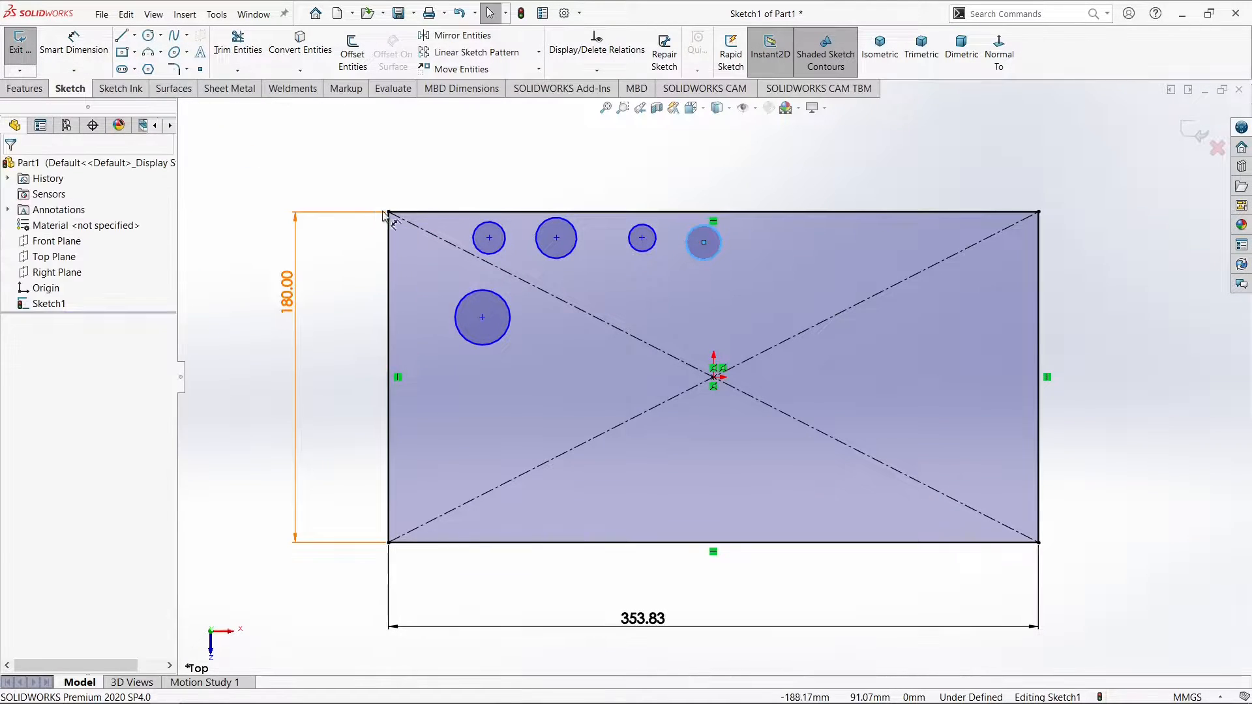
# Apply an Equal relation to all five circles.
pyautogui.click(479, 233)
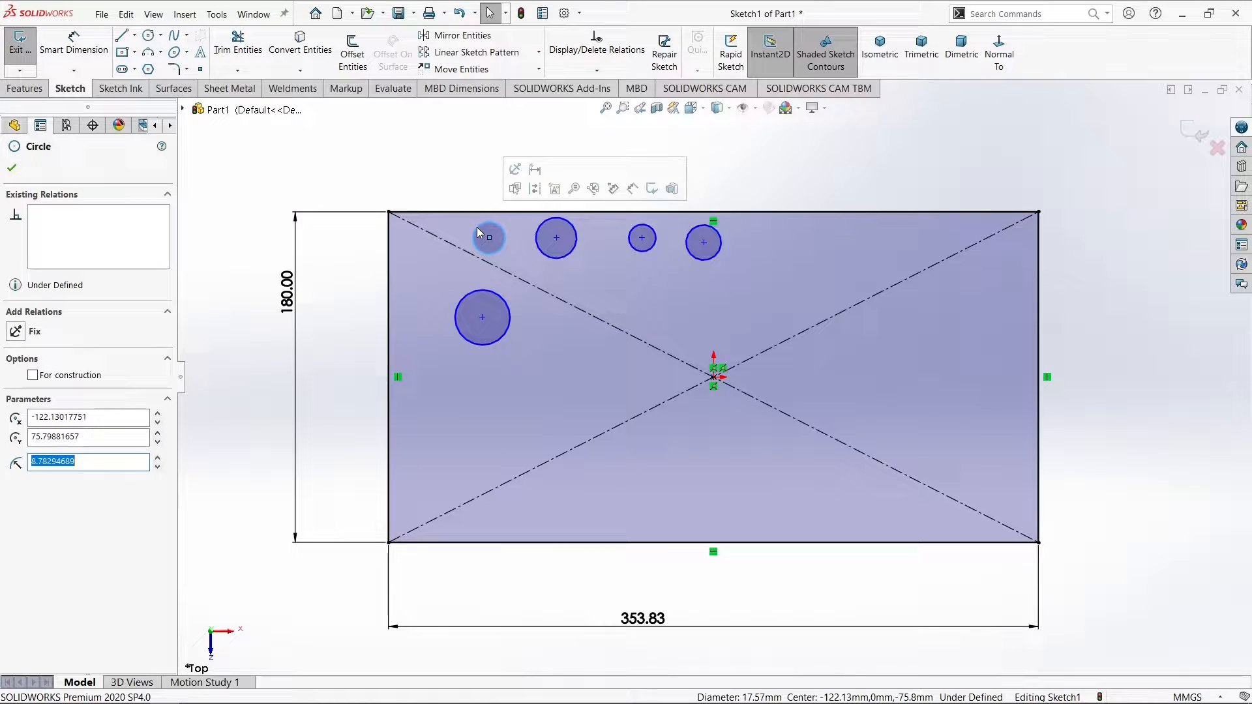
pyautogui.keyDown('ctrl'); pyautogui.click(476, 289); pyautogui.keyUp('ctrl')
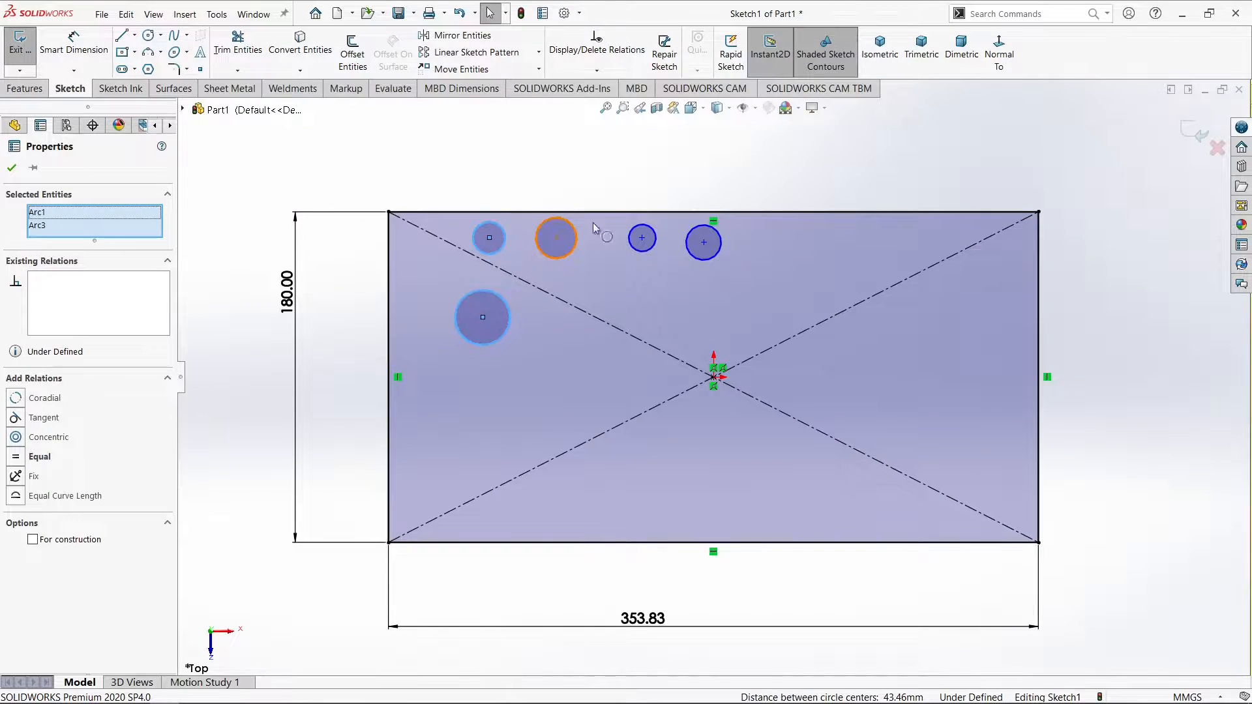
pyautogui.keyDown('ctrl'); pyautogui.click(576, 233); pyautogui.keyUp('ctrl')
pyautogui.keyDown('ctrl'); pyautogui.click(655, 236); pyautogui.keyUp('ctrl')
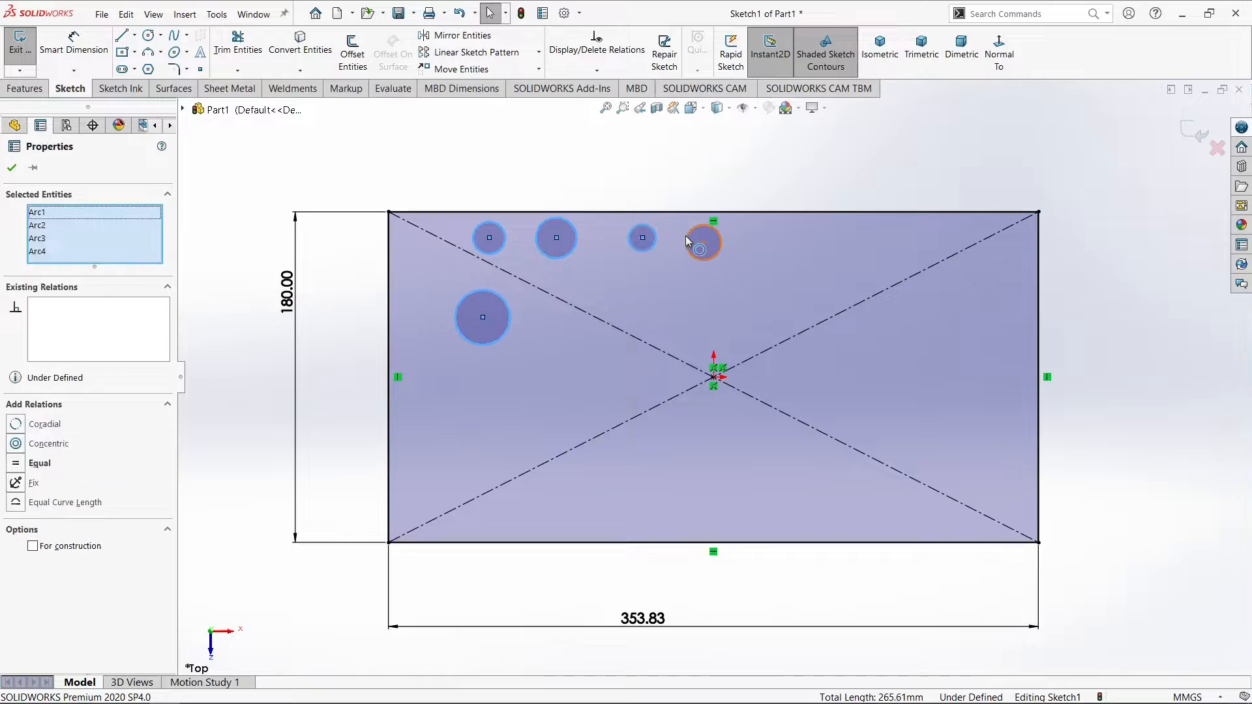
pyautogui.keyDown('ctrl'); pyautogui.click(690, 243); pyautogui.keyUp('ctrl')
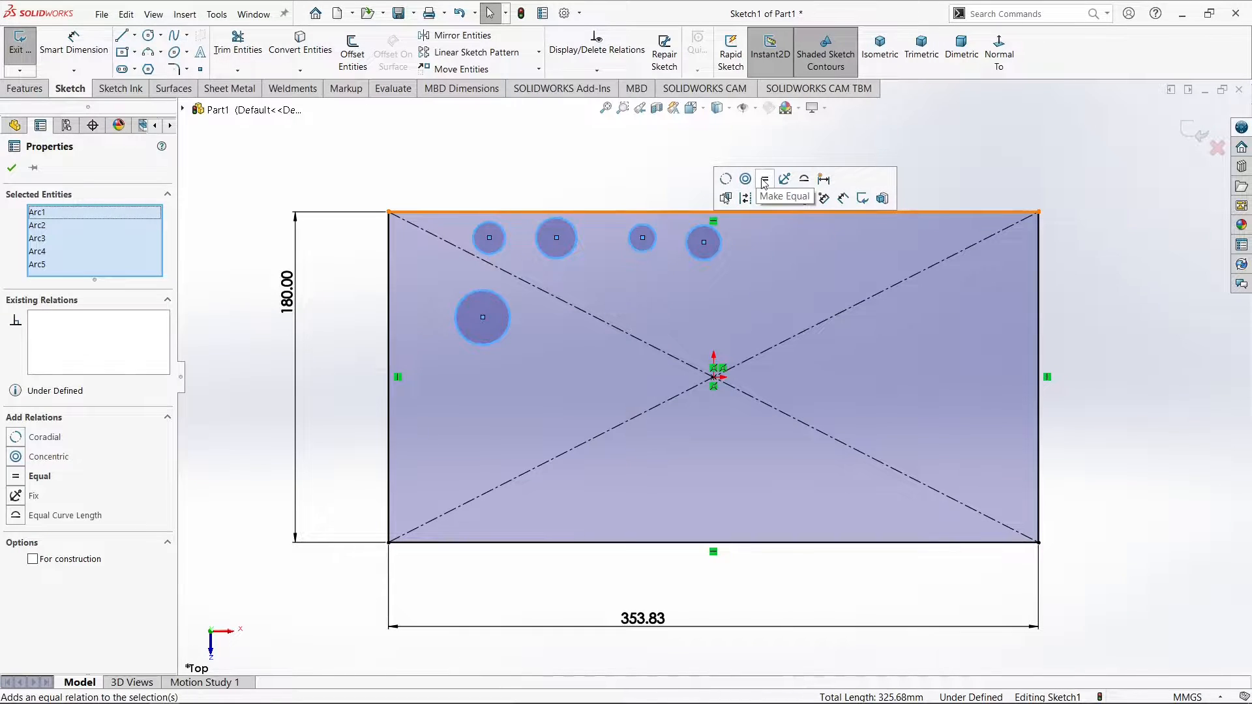
pyautogui.click(764, 179)
pyautogui.click(565, 178)
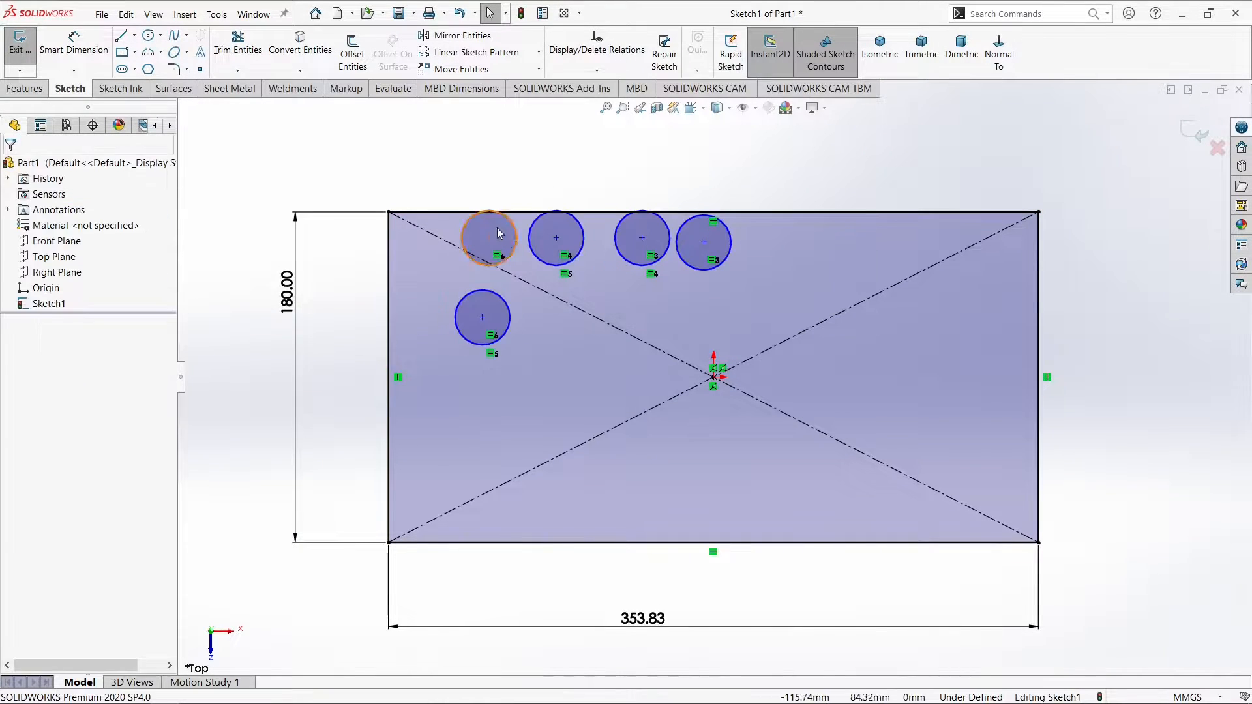
# Align the center points of the four upper circles with a Horizontal relation.
pyautogui.click(489, 239)
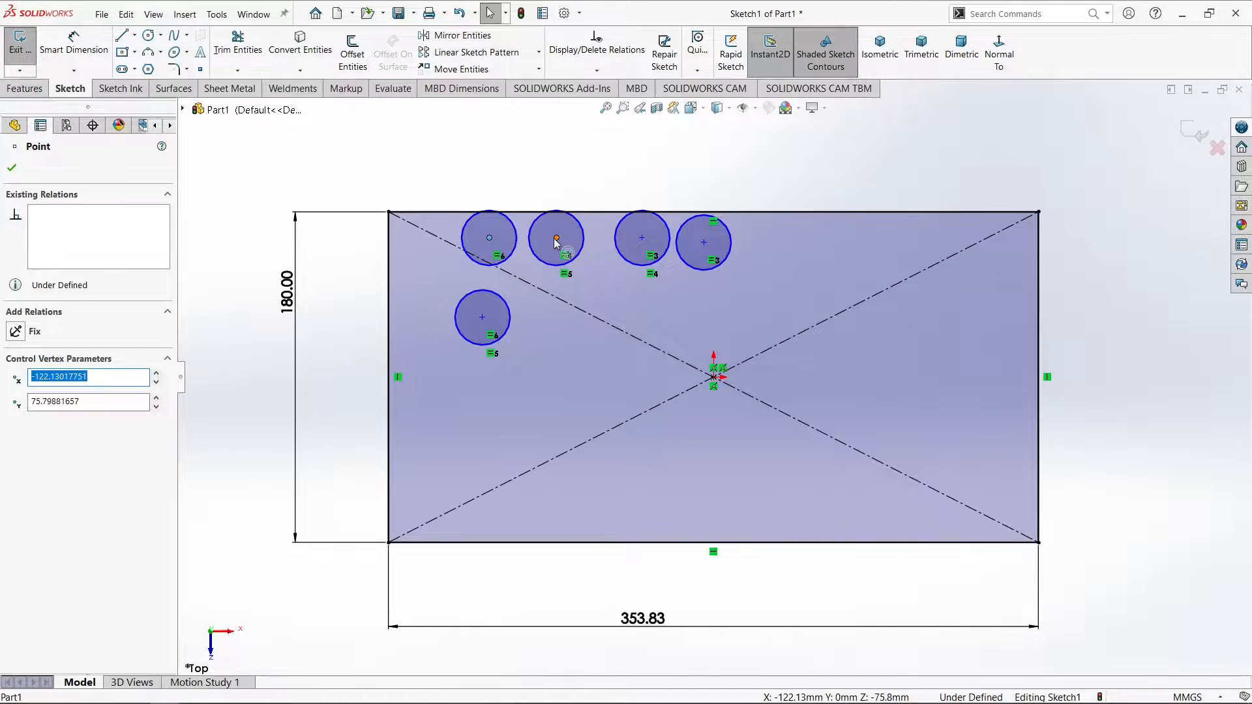
pyautogui.keyDown('ctrl'); pyautogui.click(556, 239); pyautogui.keyUp('ctrl')
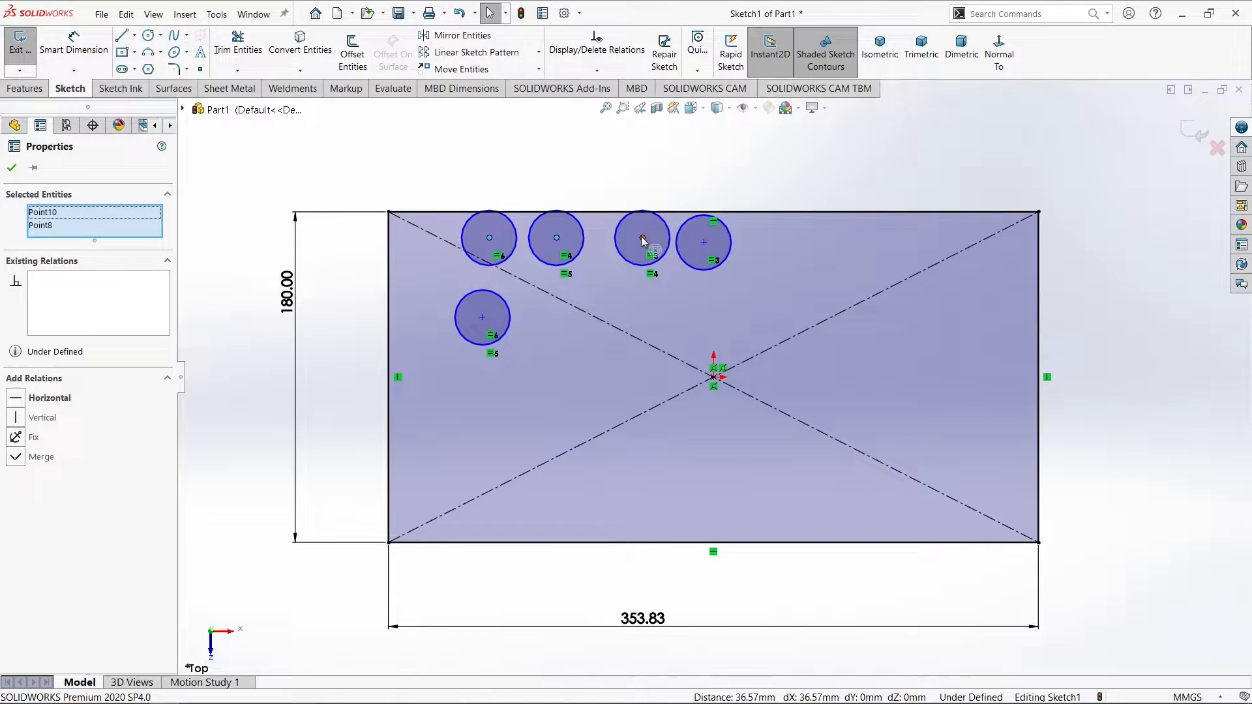
pyautogui.keyDown('ctrl'); pyautogui.click(704, 242); pyautogui.keyUp('ctrl')
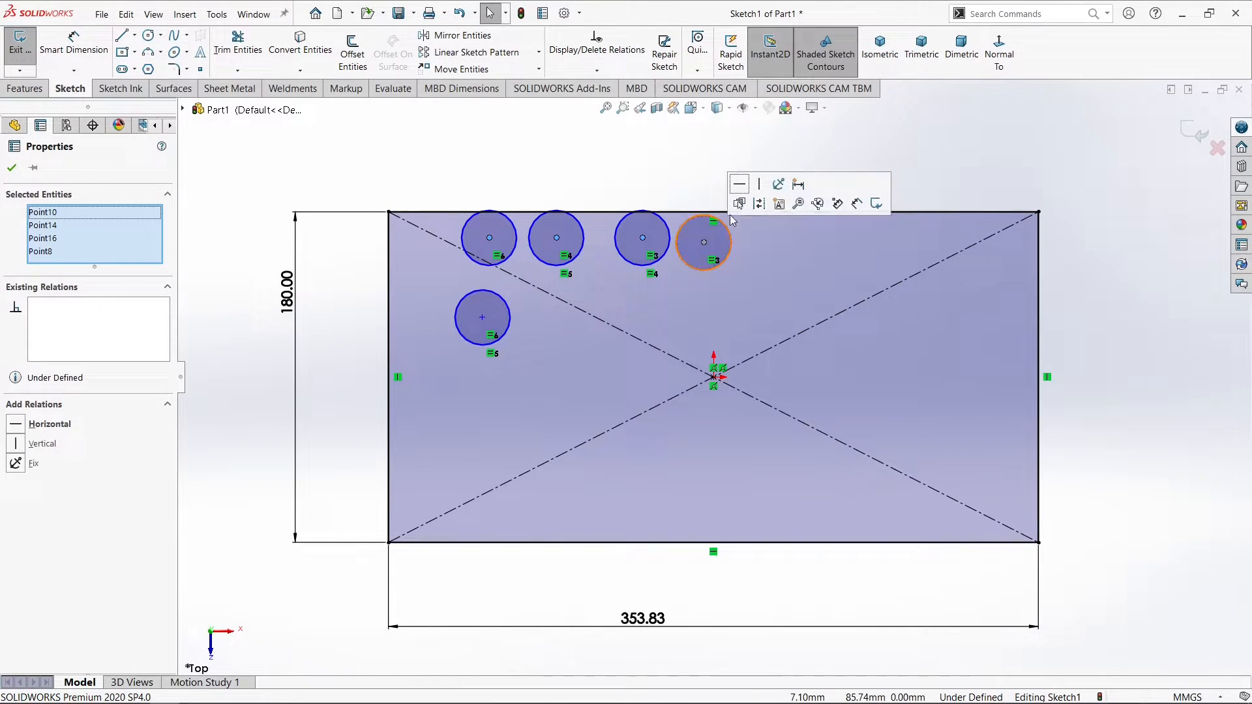
pyautogui.click(740, 185)
pyautogui.press('Escape')
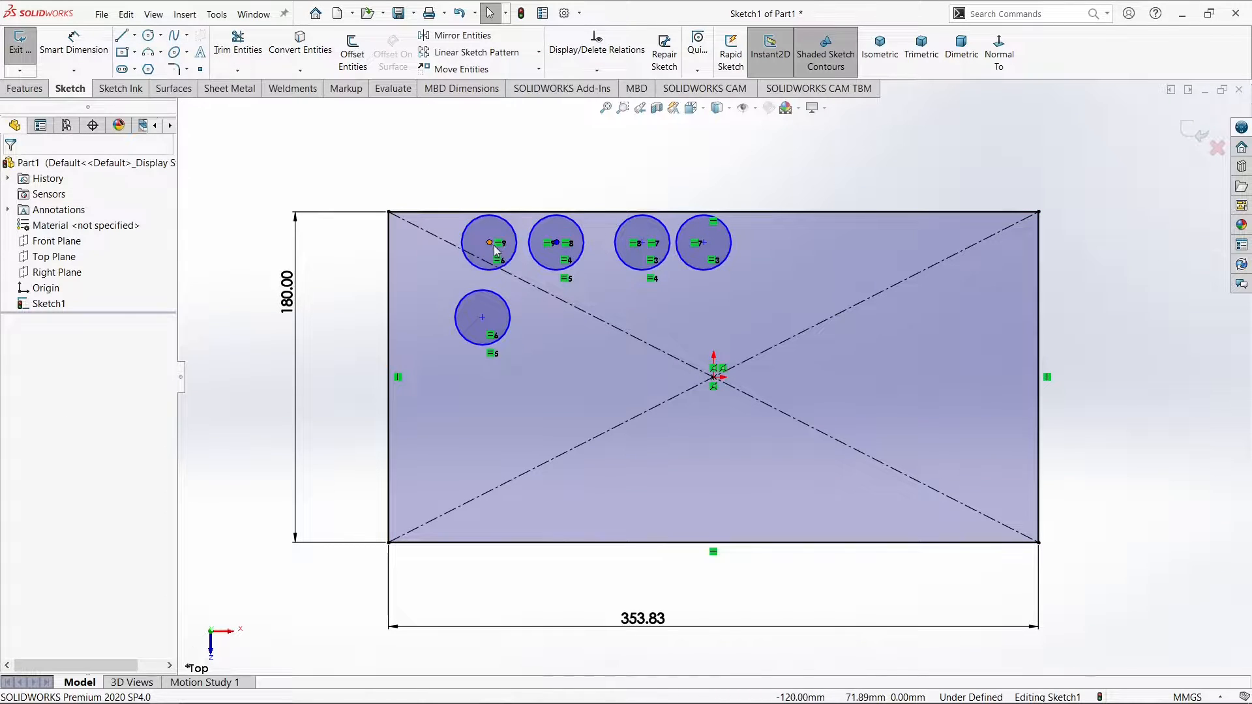
# Align the centers of the upper-left circle and the circle below it with a Vertical relation.
pyautogui.click(491, 243)
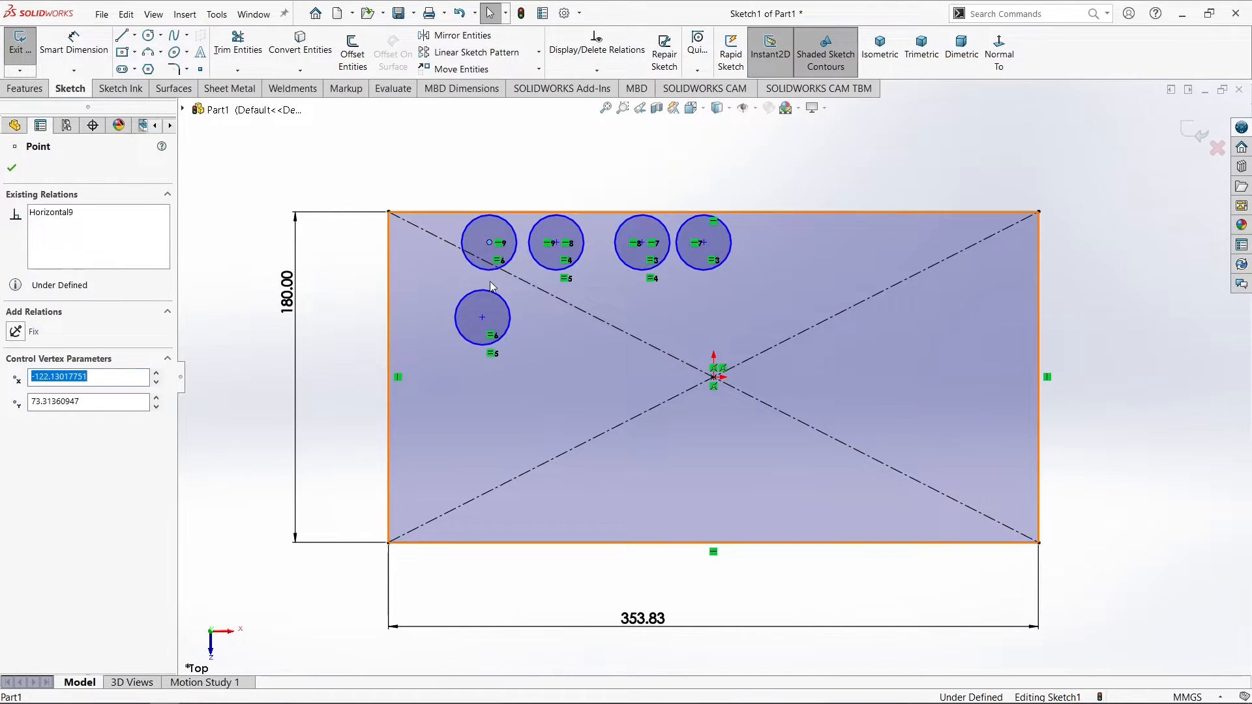
pyautogui.keyDown('ctrl'); pyautogui.click(483, 318); pyautogui.keyUp('ctrl')
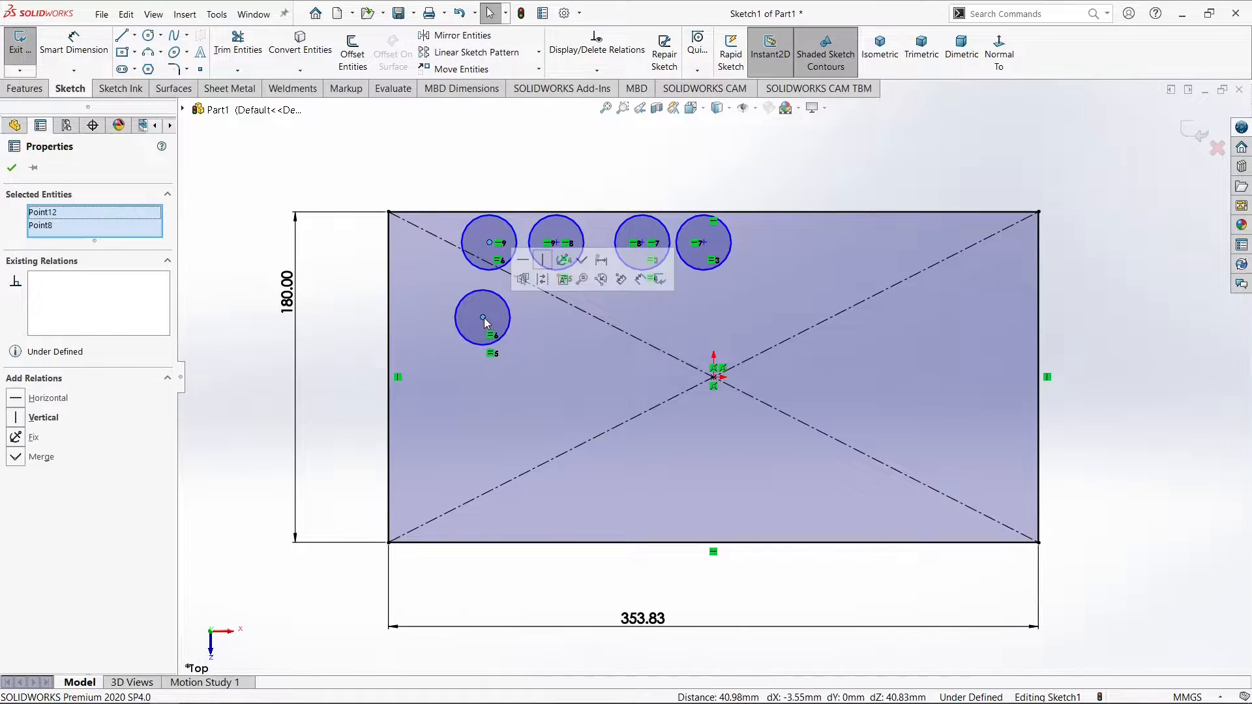
pyautogui.click(544, 260)
pyautogui.click(441, 182)
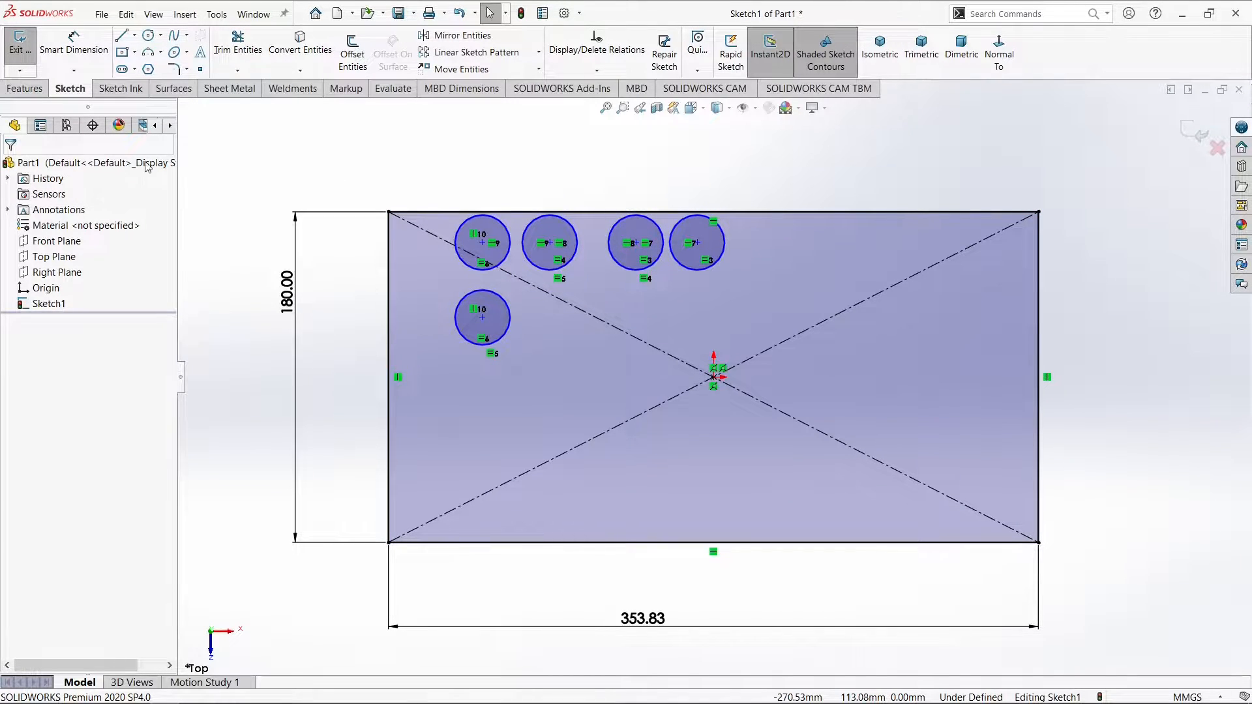
# Dimension the upper-left circle's center 21 mm from the rectangle's top edge.
pyautogui.click(67, 47)
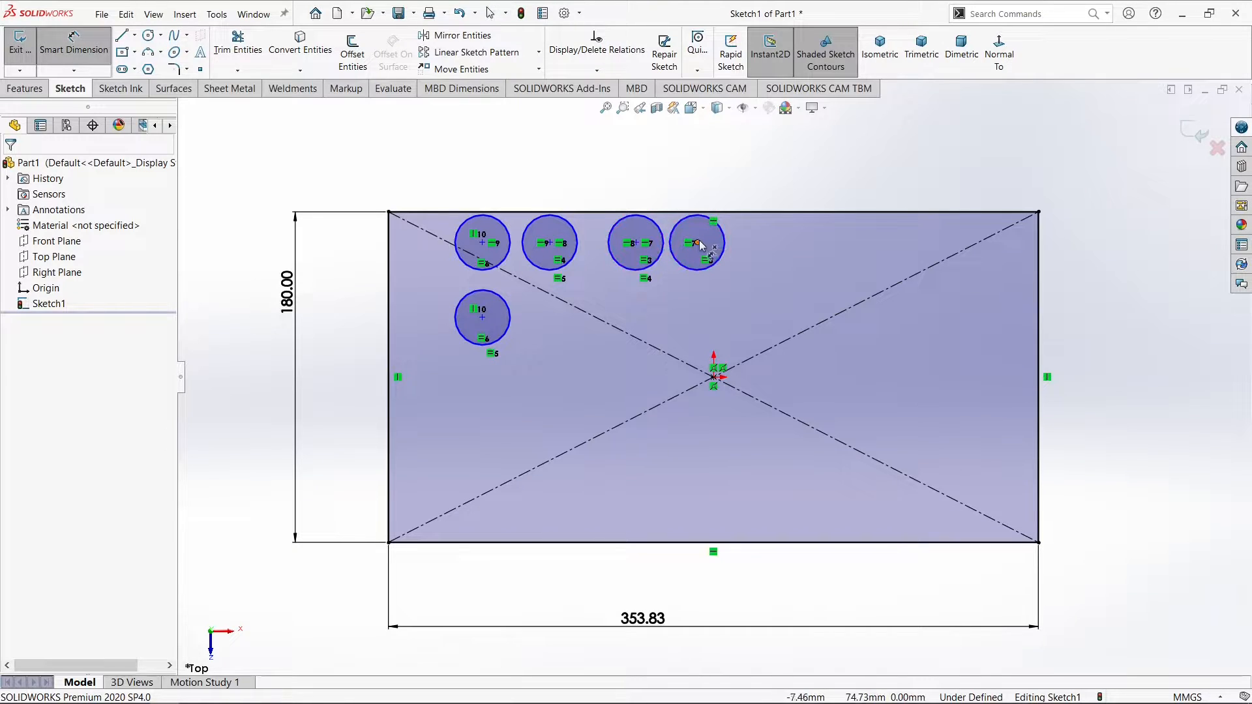
pyautogui.click(483, 243)
pyautogui.click(450, 212)
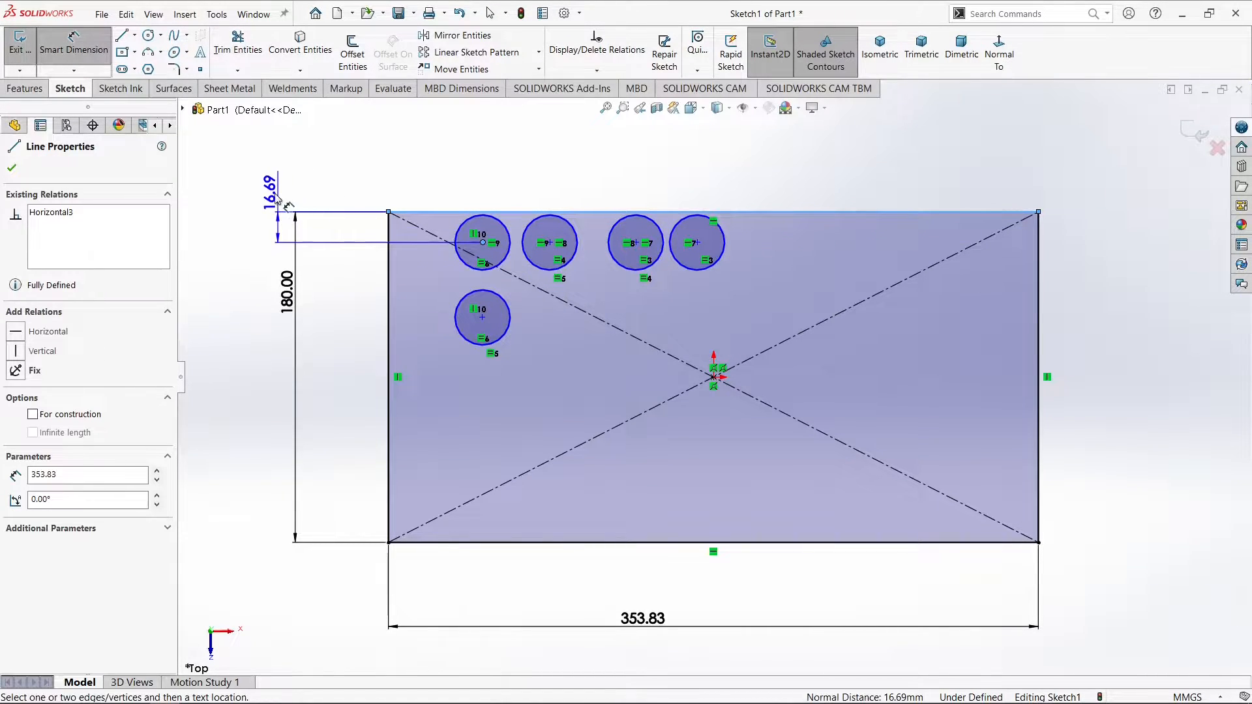
pyautogui.click(268, 199)
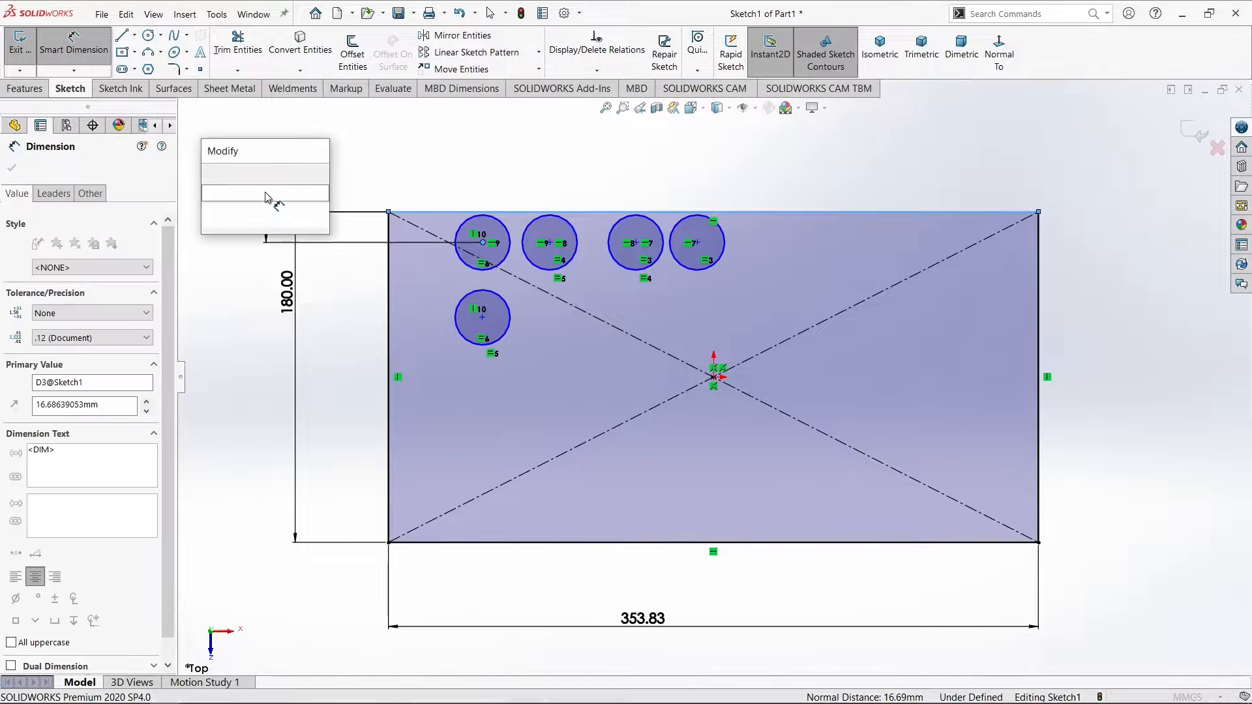
pyautogui.write('21')
pyautogui.press('Return')
pyautogui.click(363, 180)
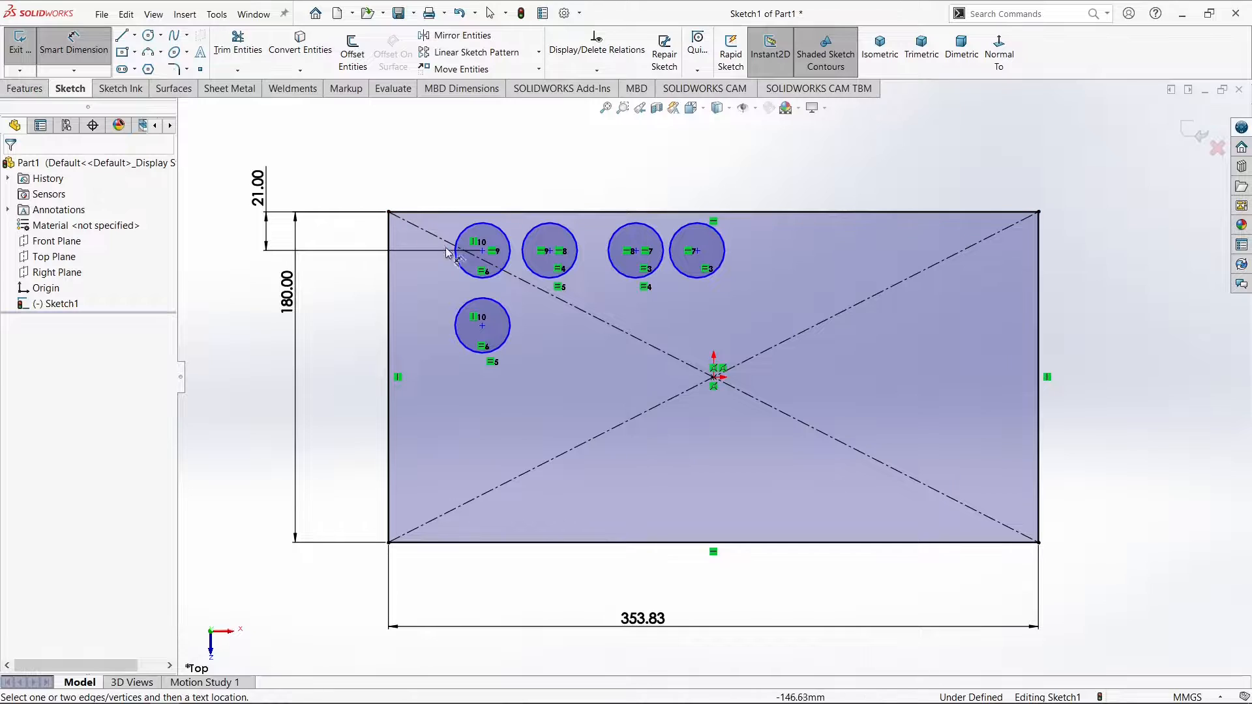
# Dimension the upper-left circle's center 30 mm from the rectangle's left edge.
pyautogui.click(483, 253)
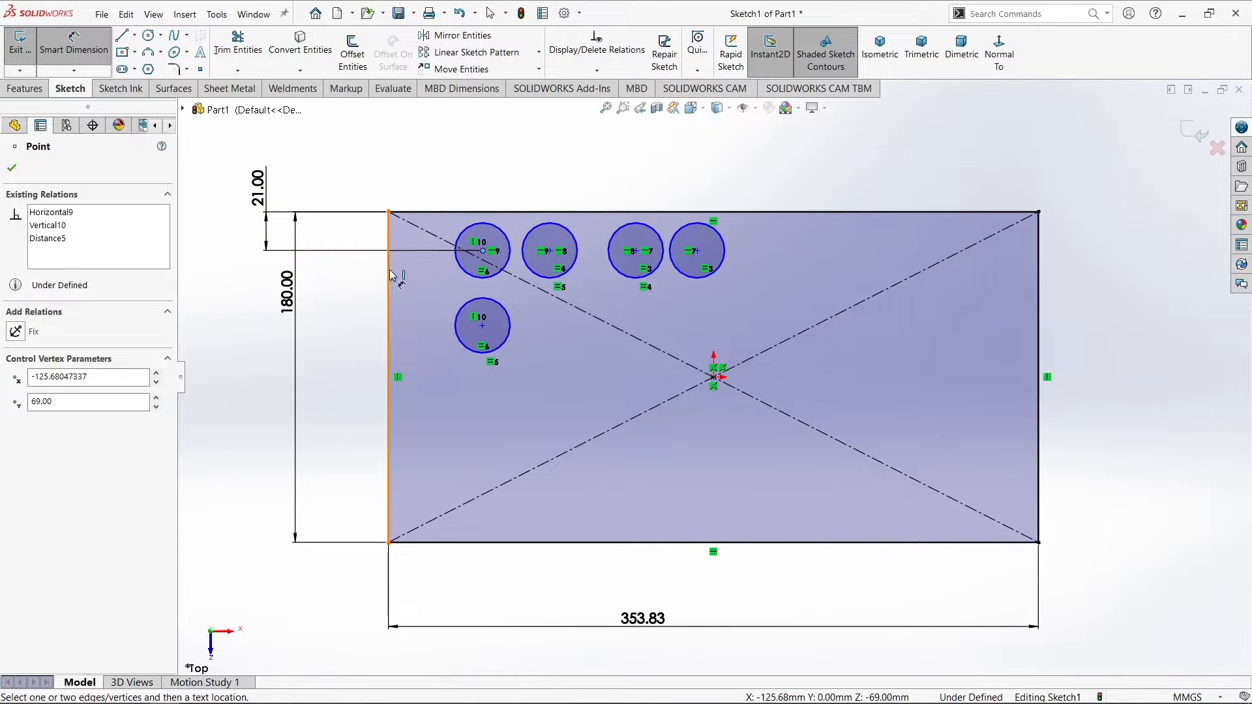
pyautogui.click(389, 277)
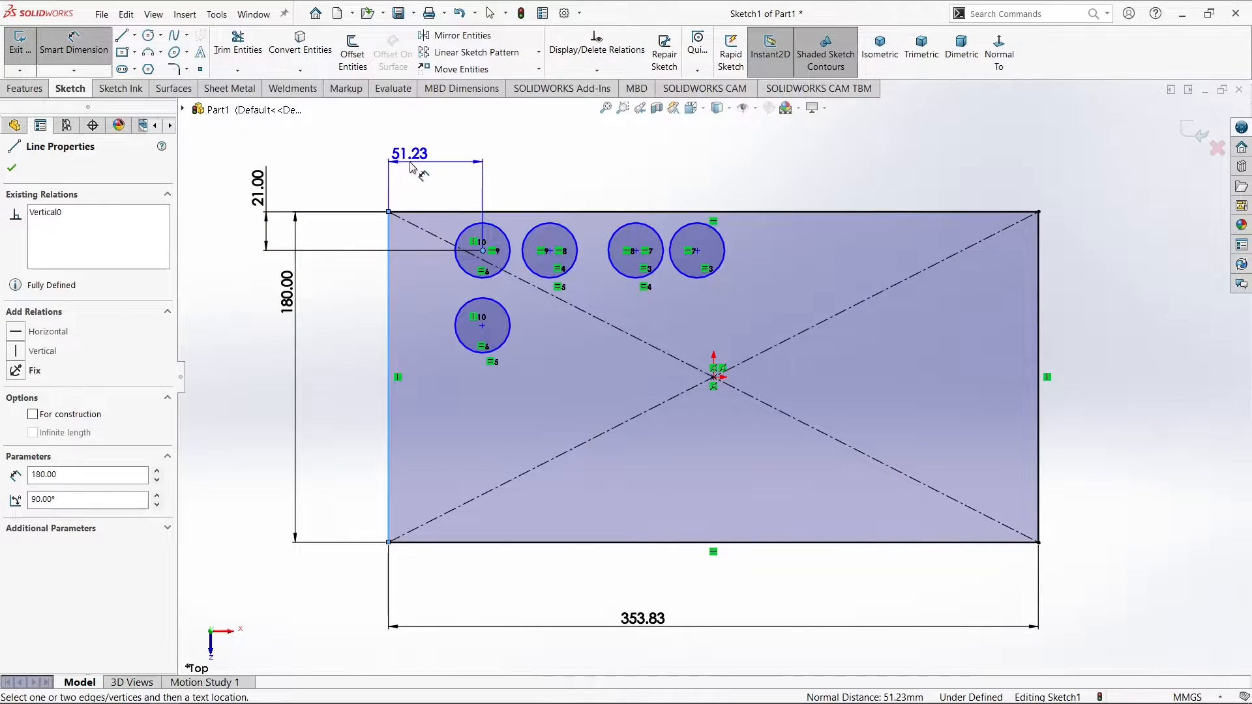
pyautogui.click(419, 151)
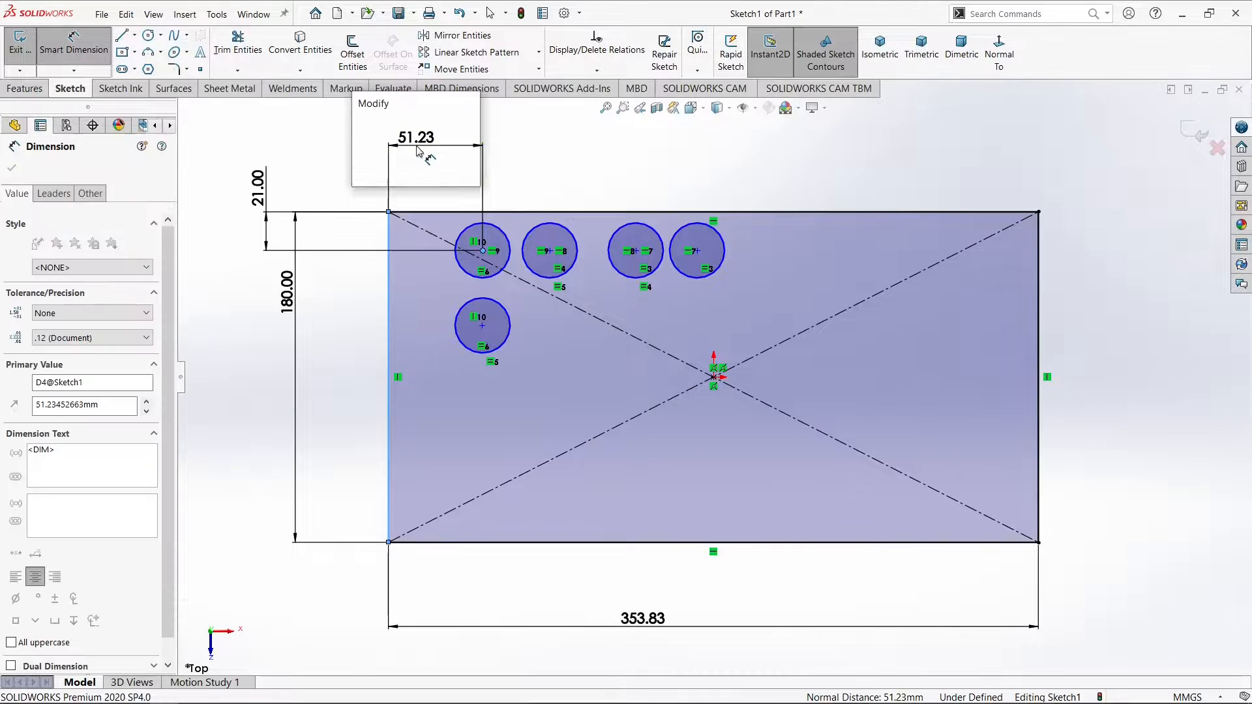
pyautogui.press('Return')
pyautogui.click(499, 165)
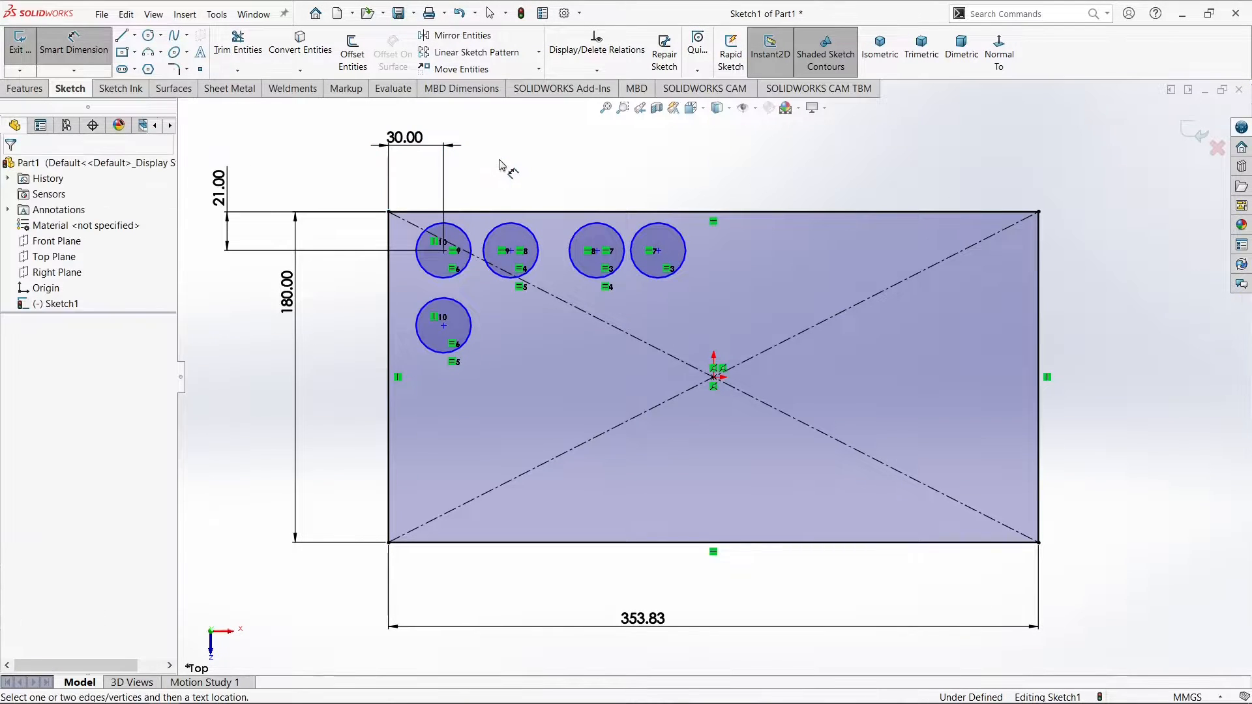
# Set the center distance between the first and second circles of the upper row to 22 mm.
pyautogui.click(443, 251)
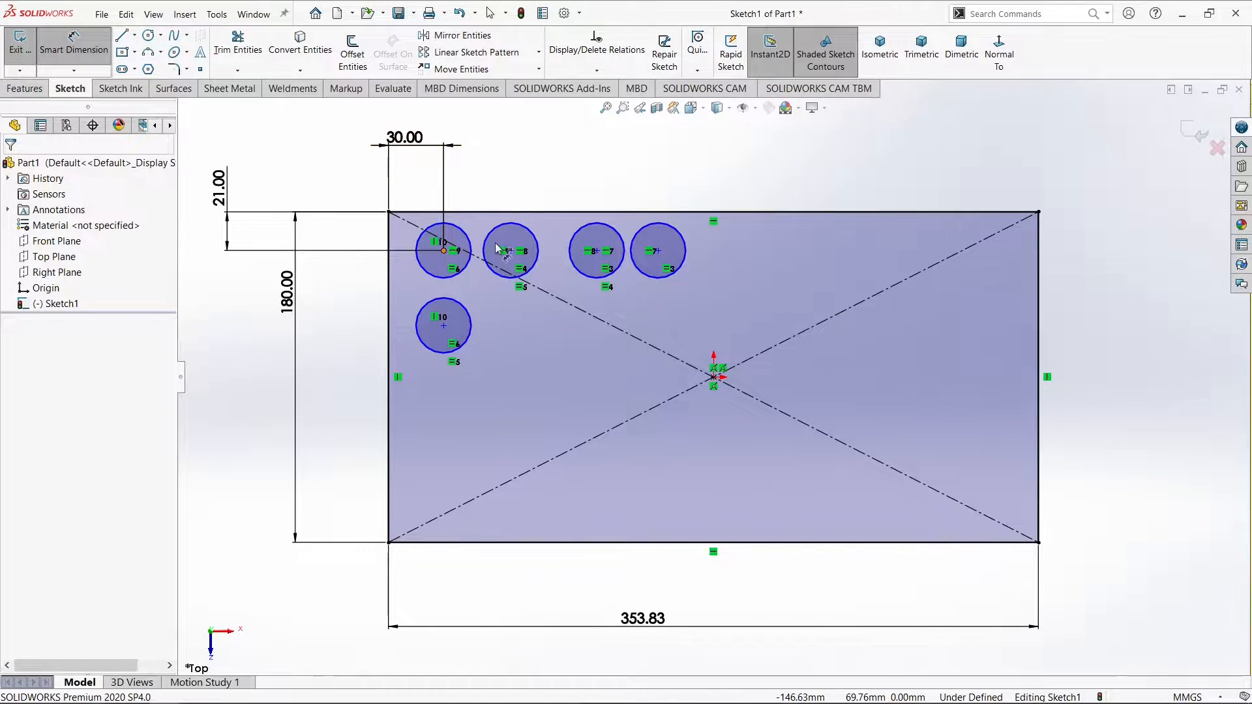
pyautogui.click(511, 251)
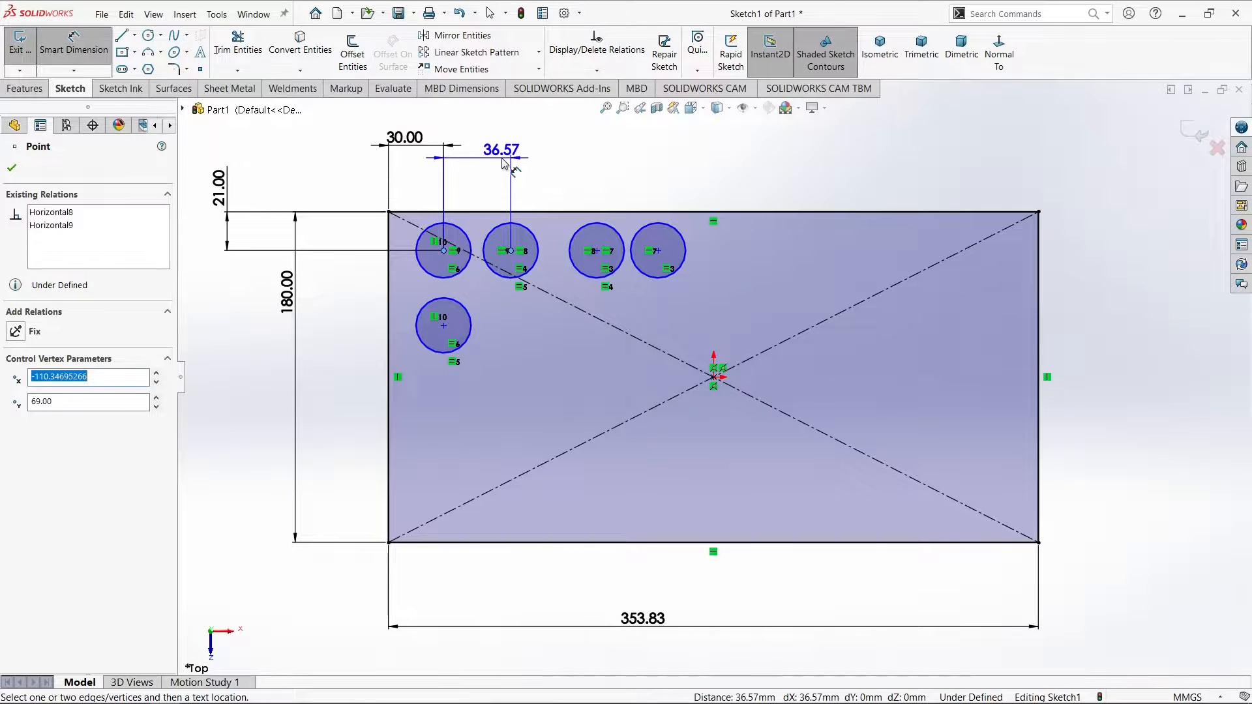
pyautogui.click(501, 160)
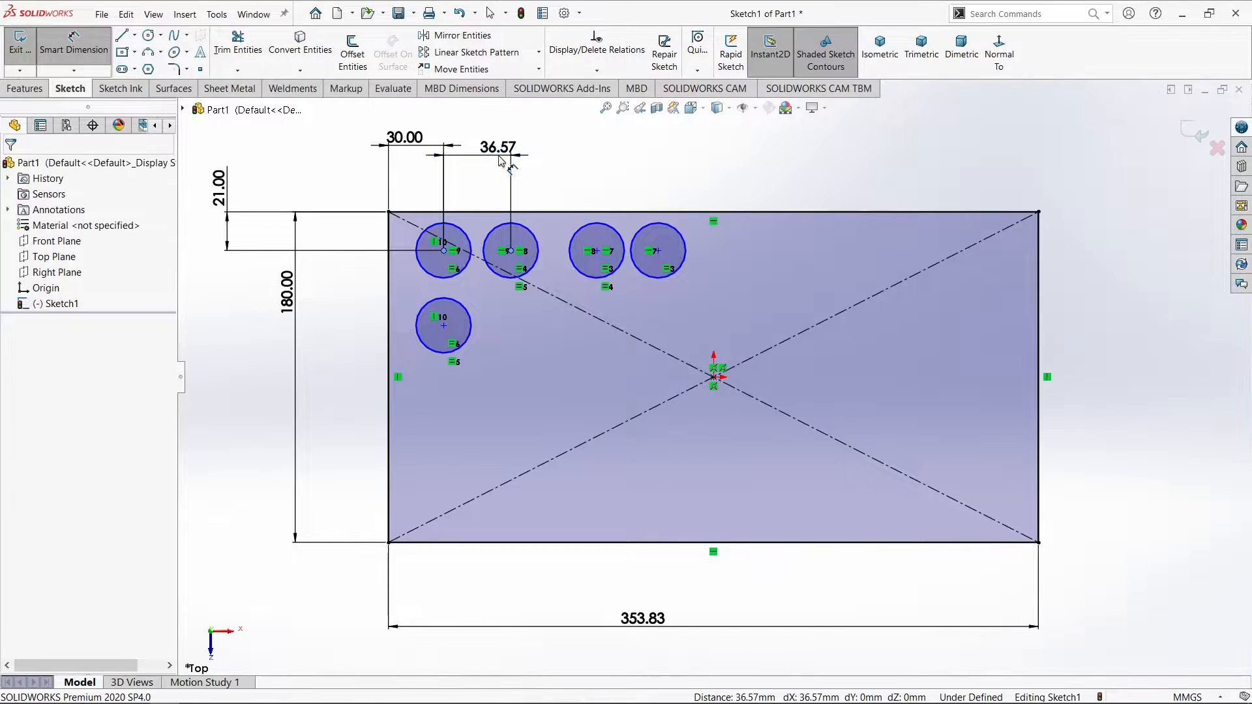
pyautogui.write('22')
pyautogui.press('Return')
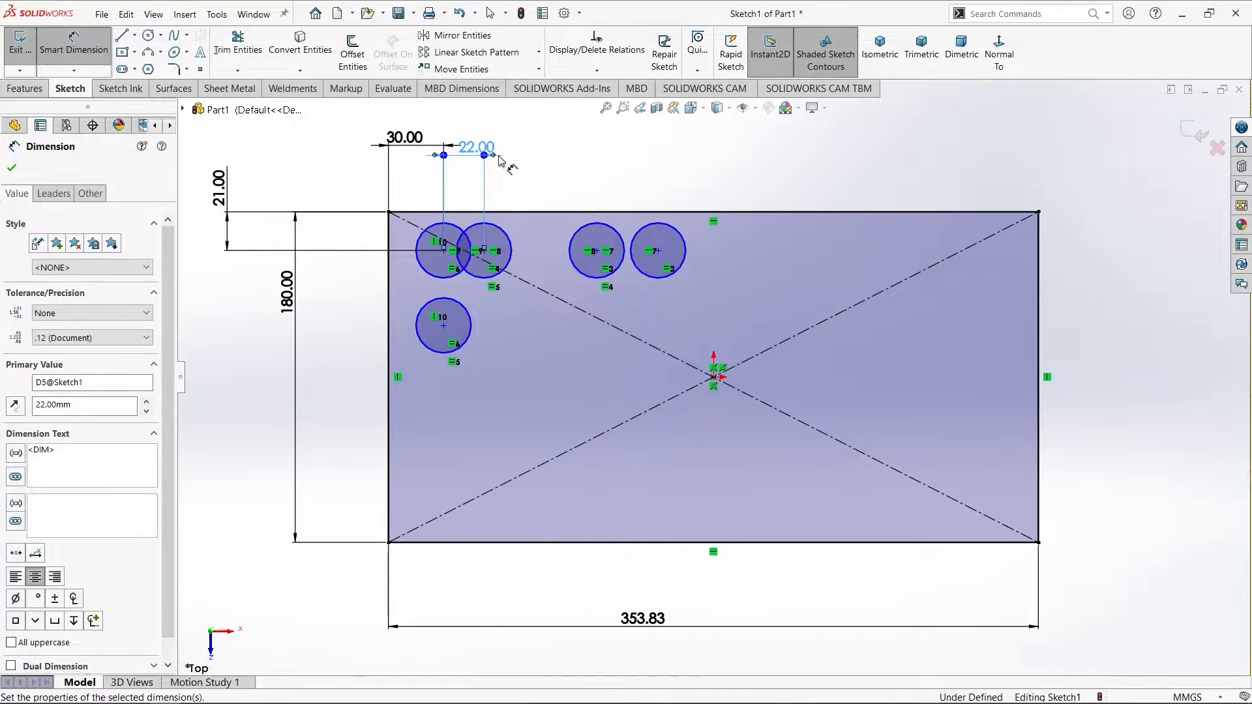
pyautogui.click(537, 151)
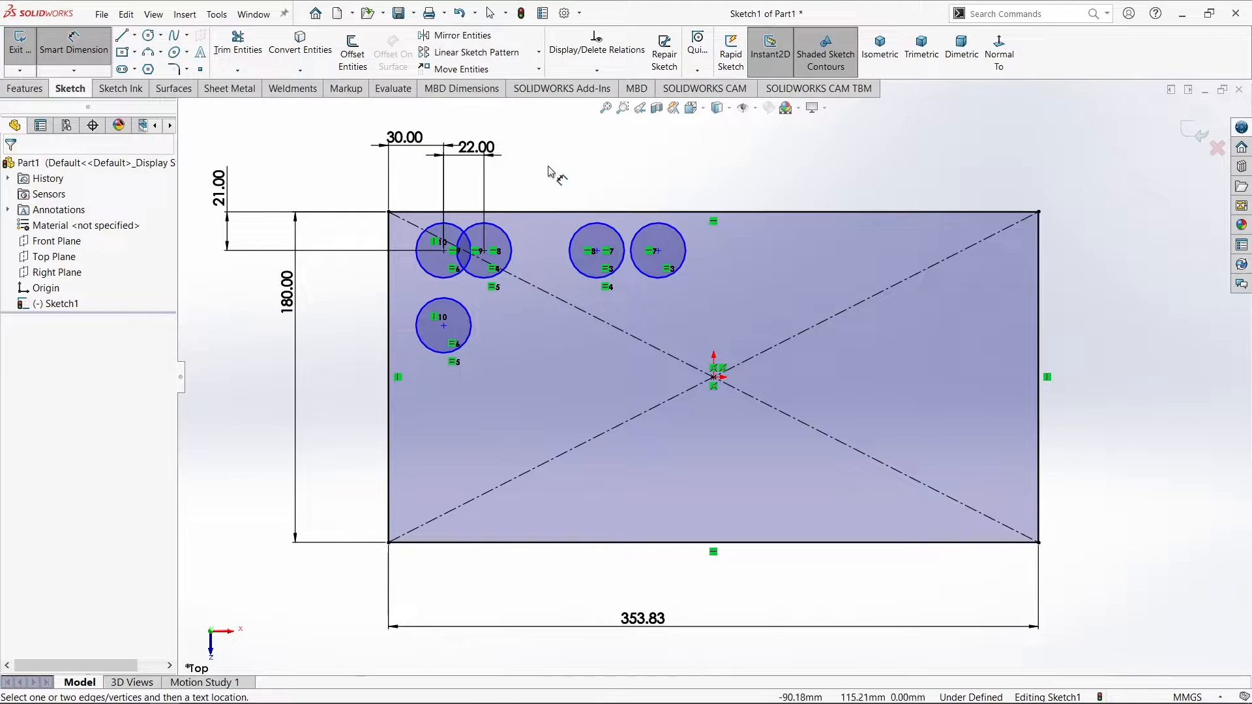
# Set the center distance between the first and third circles of the upper row to 75 mm.
pyautogui.click(597, 251)
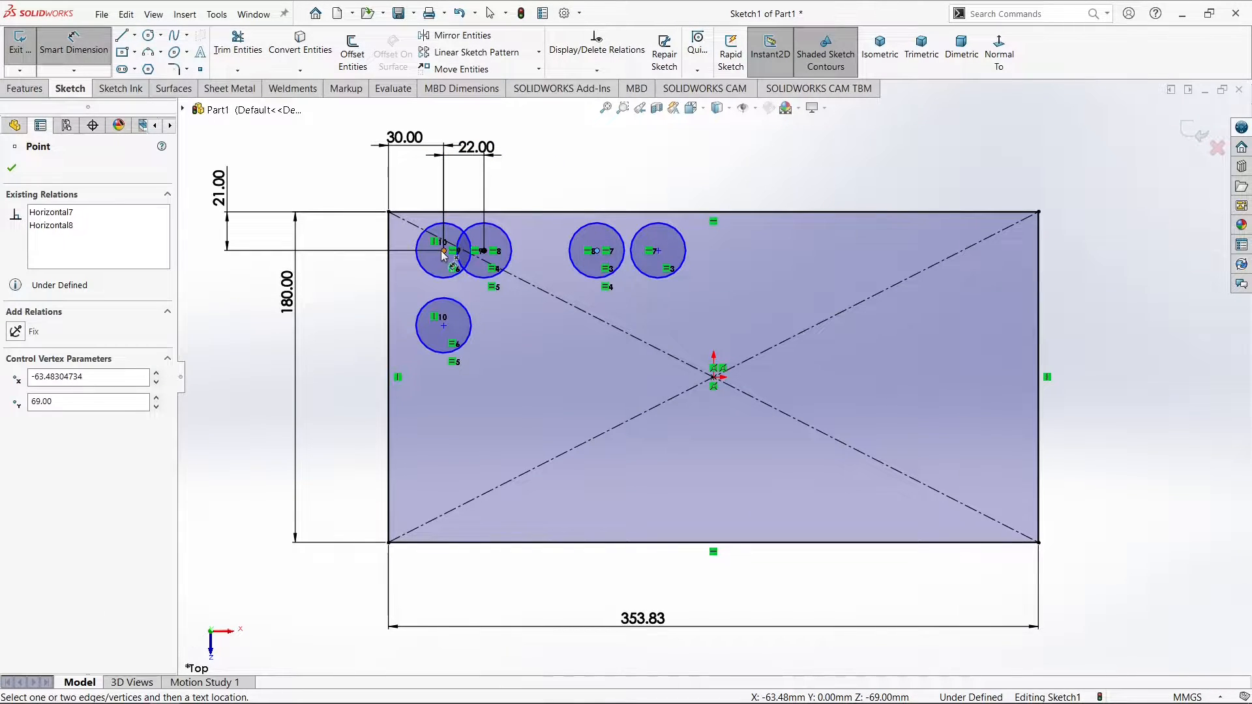
pyautogui.click(443, 251)
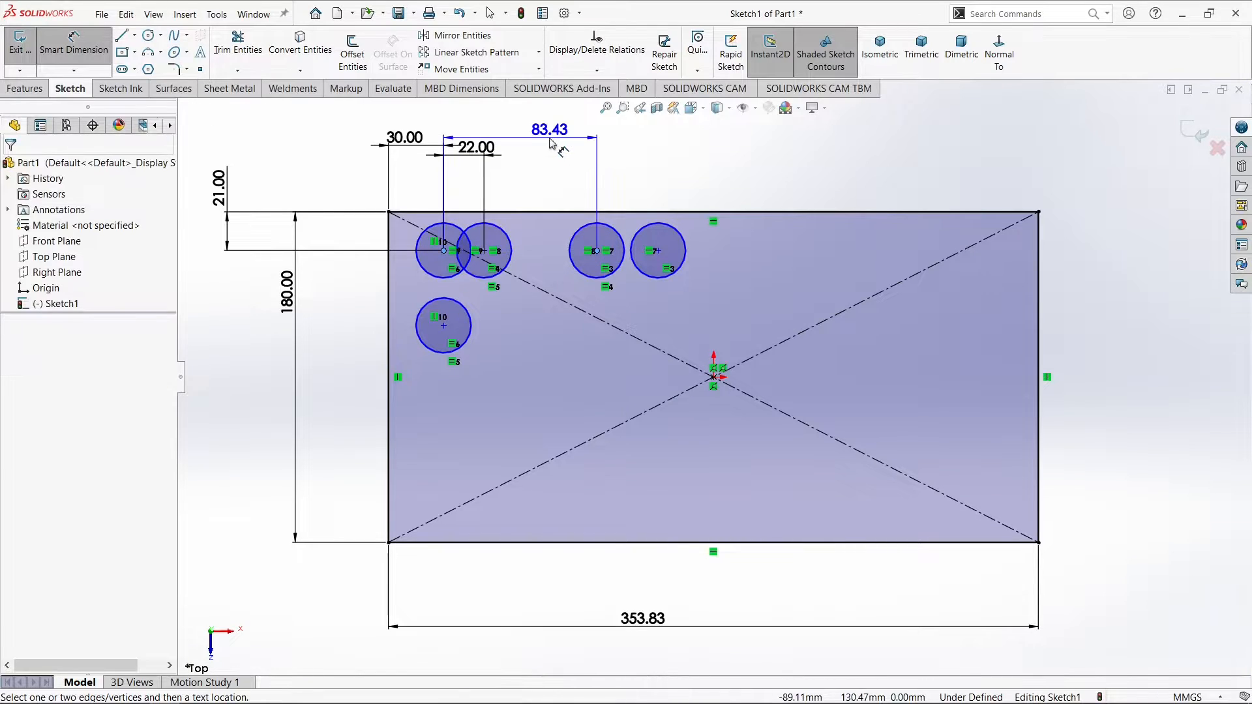
pyautogui.click(550, 144)
pyautogui.write('75')
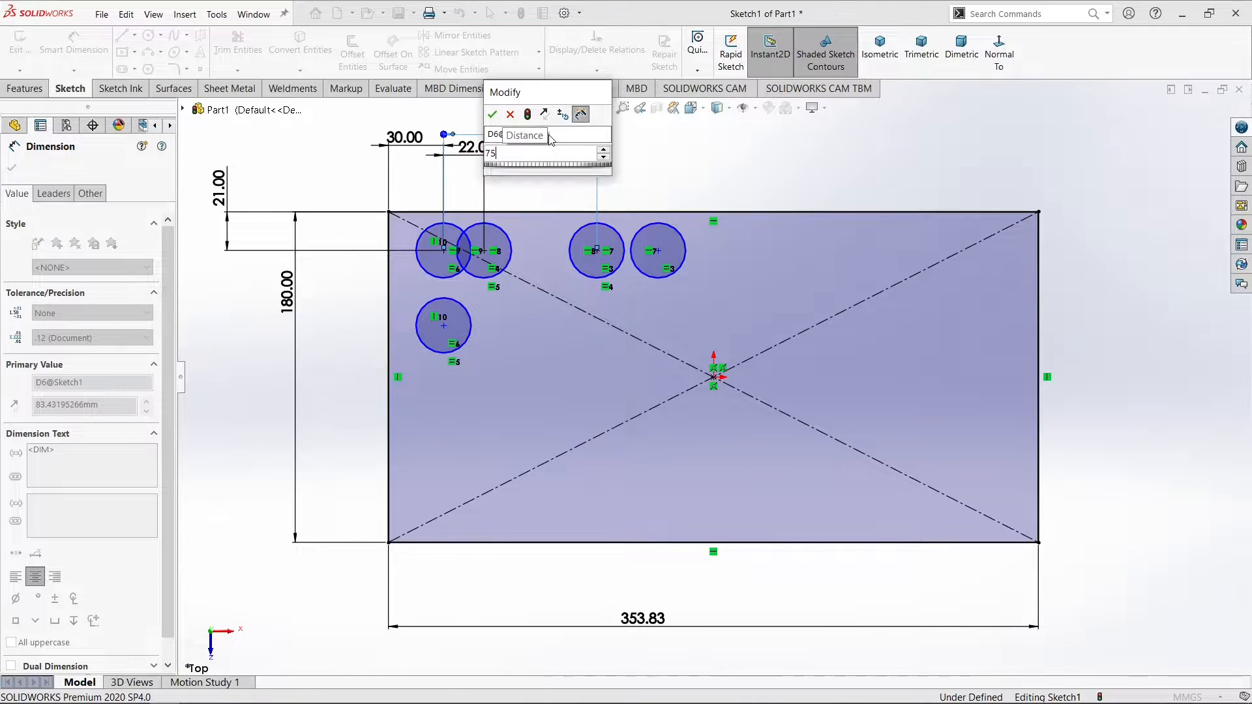
pyautogui.press('Return')
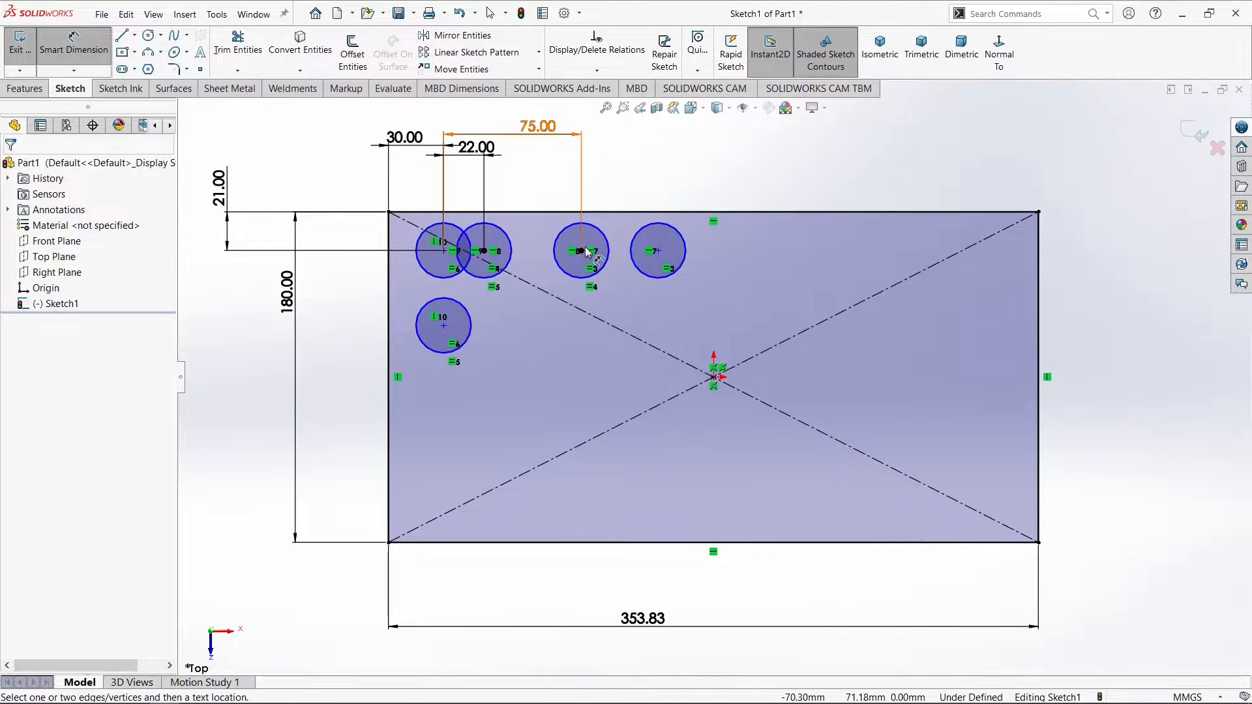
# Set the center distance between the third and fourth circles of the upper row to 53 mm.
pyautogui.click(581, 251)
pyautogui.click(658, 251)
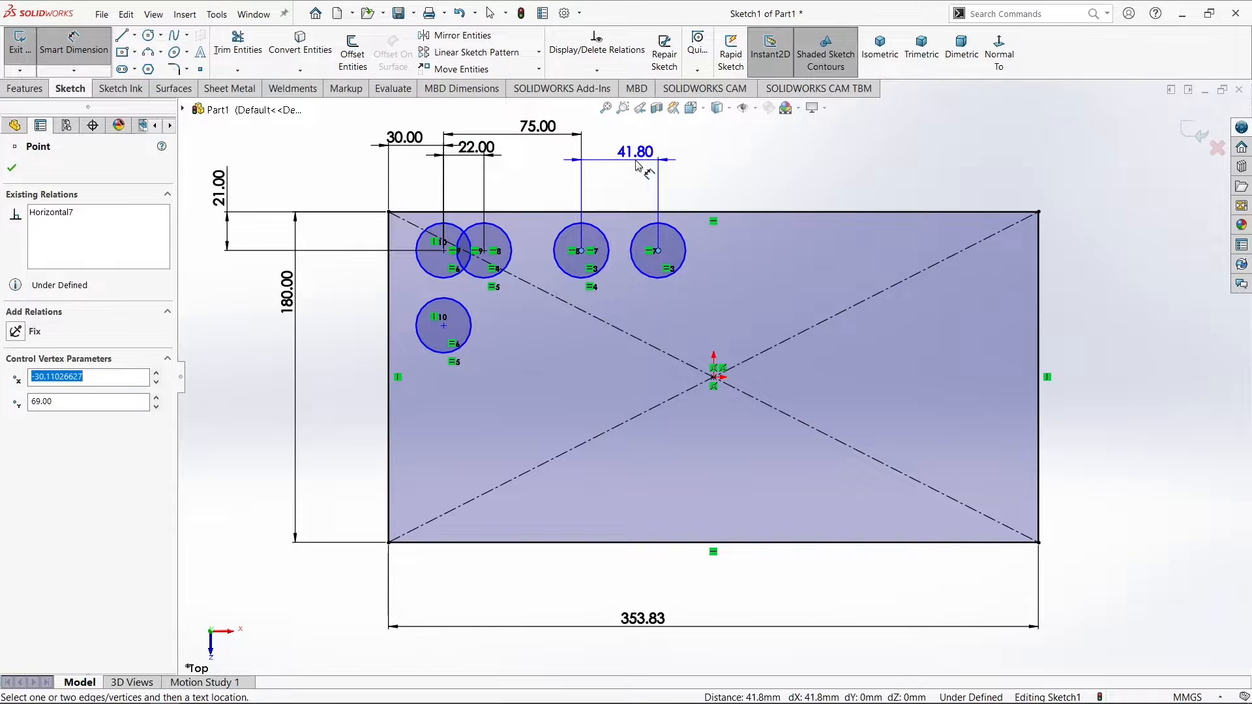
pyautogui.click(636, 165)
pyautogui.write('53')
pyautogui.press('Return')
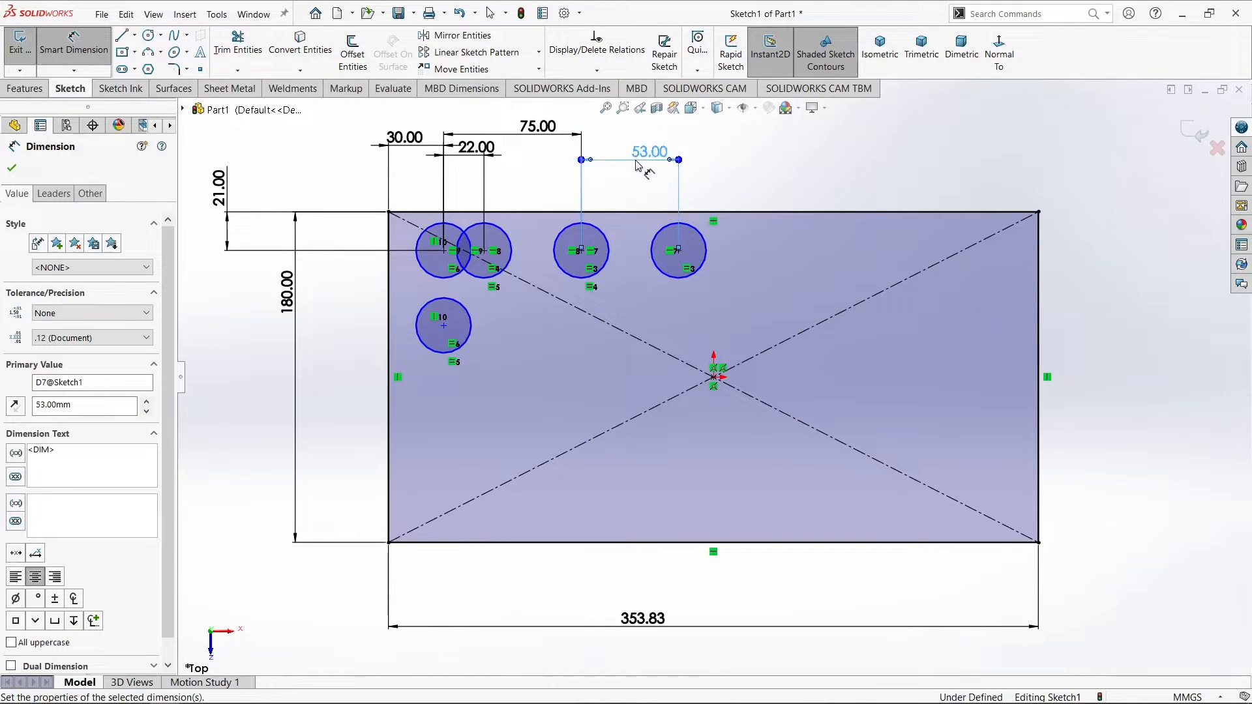
pyautogui.press('Escape')
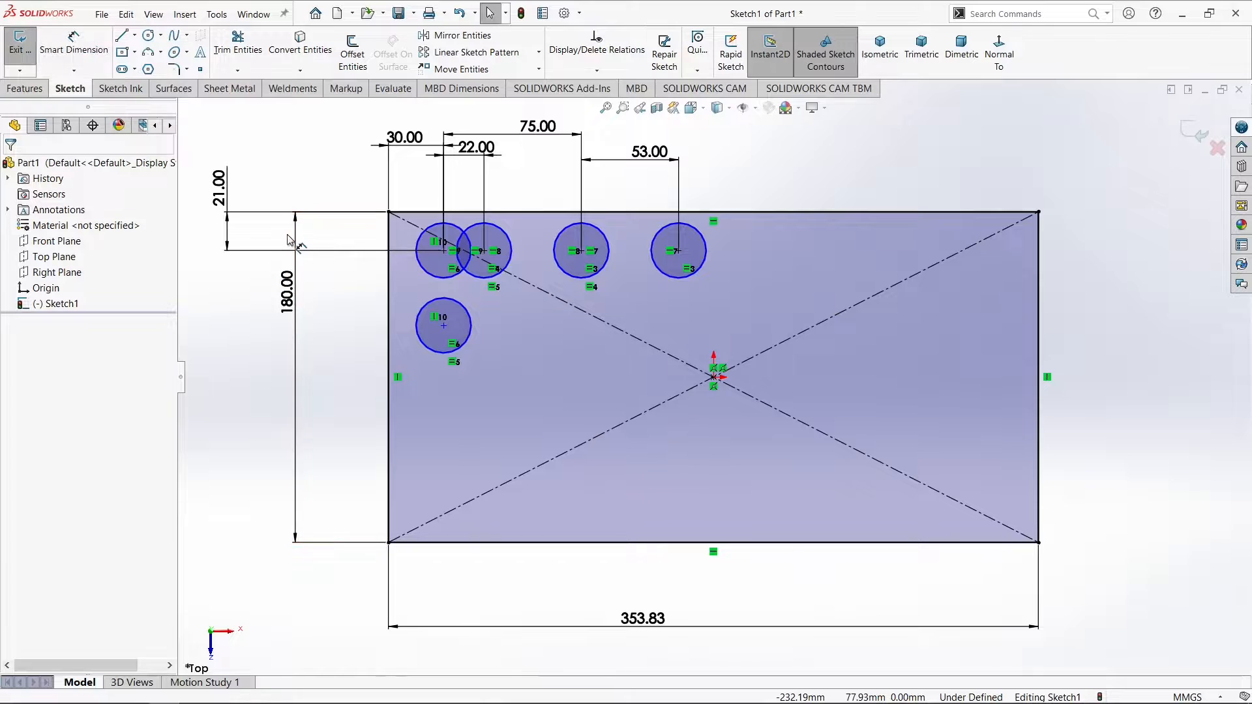
# Dimension the circle below the upper-left one with a diameter of 8 mm.
pyautogui.click(89, 53)
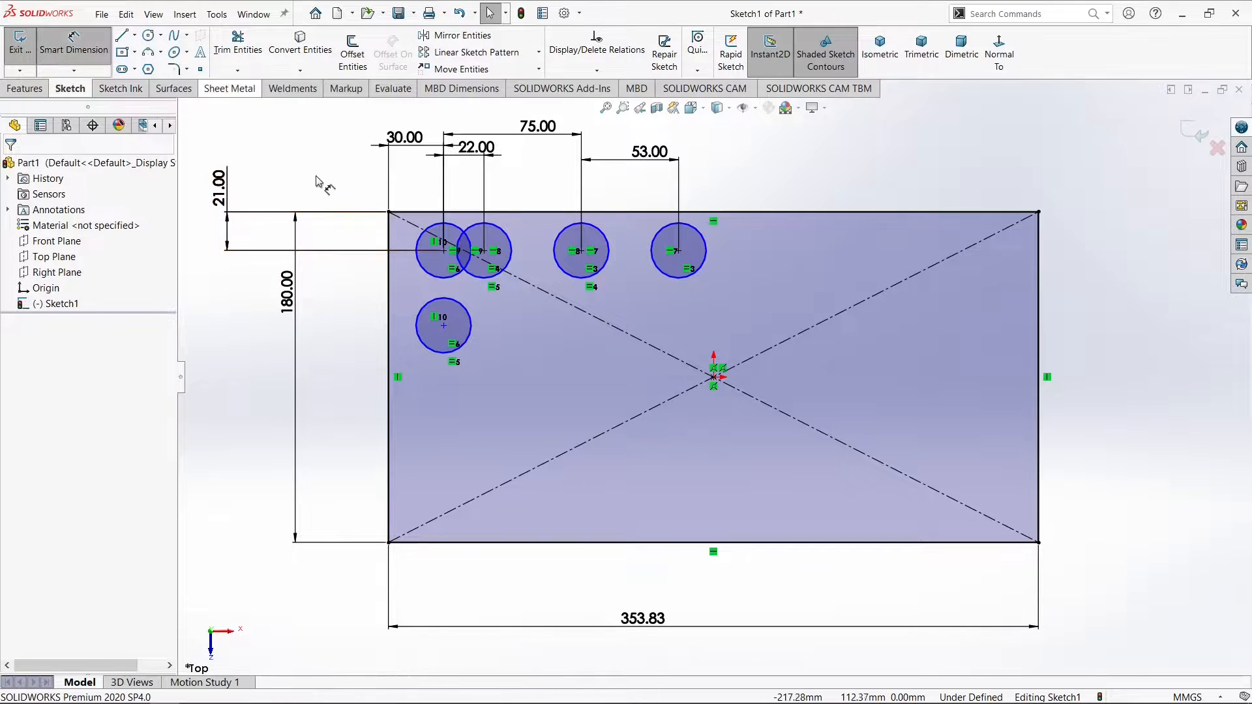
pyautogui.click(418, 322)
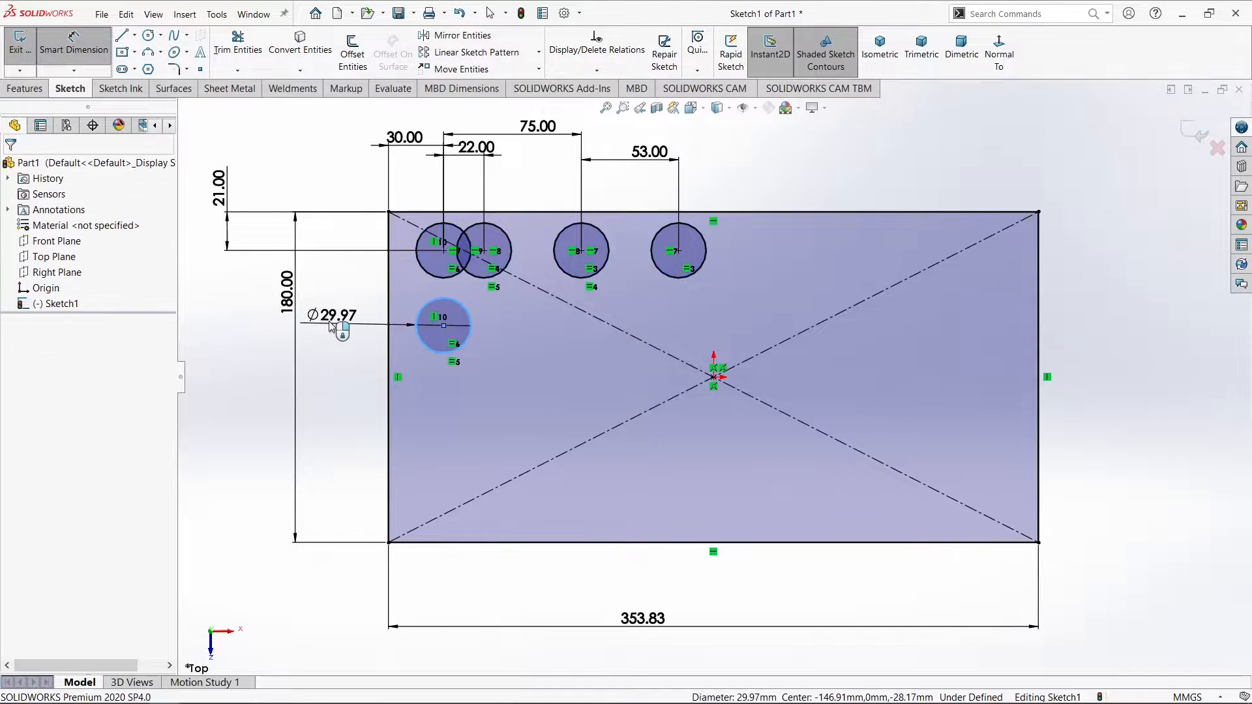
pyautogui.click(329, 321)
pyautogui.write('8.00mm')
pyautogui.press('Return')
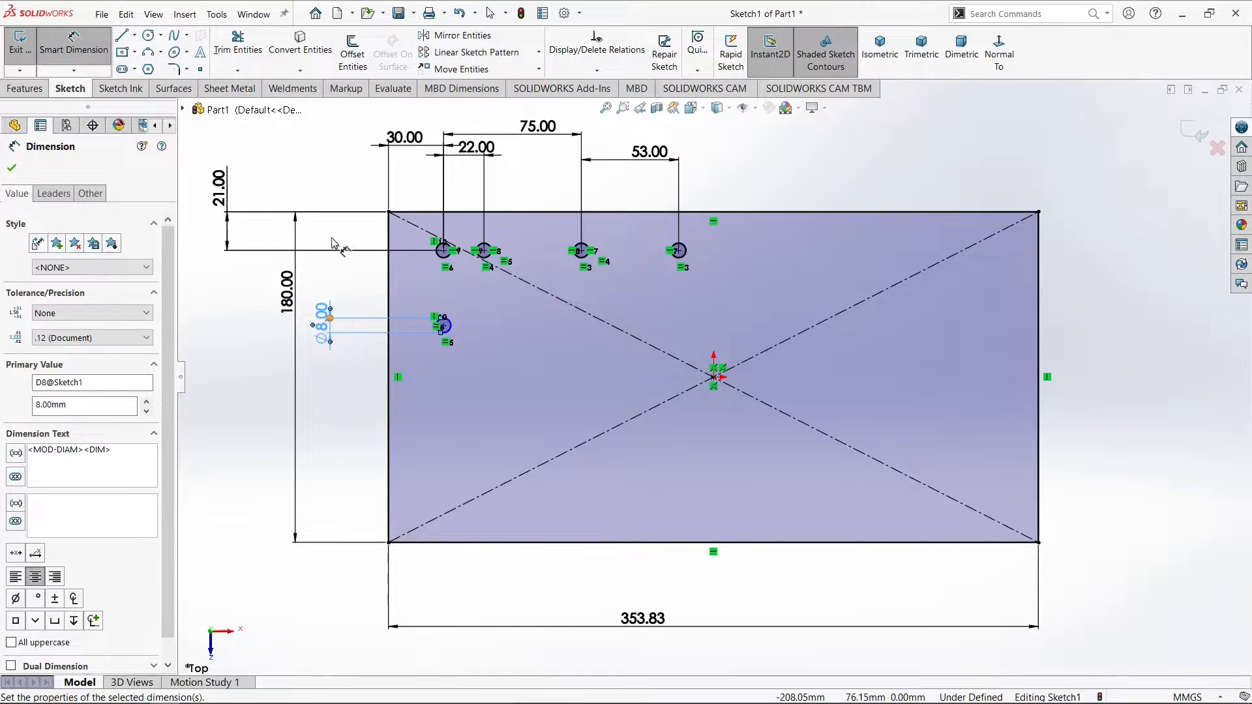
pyautogui.click(335, 196)
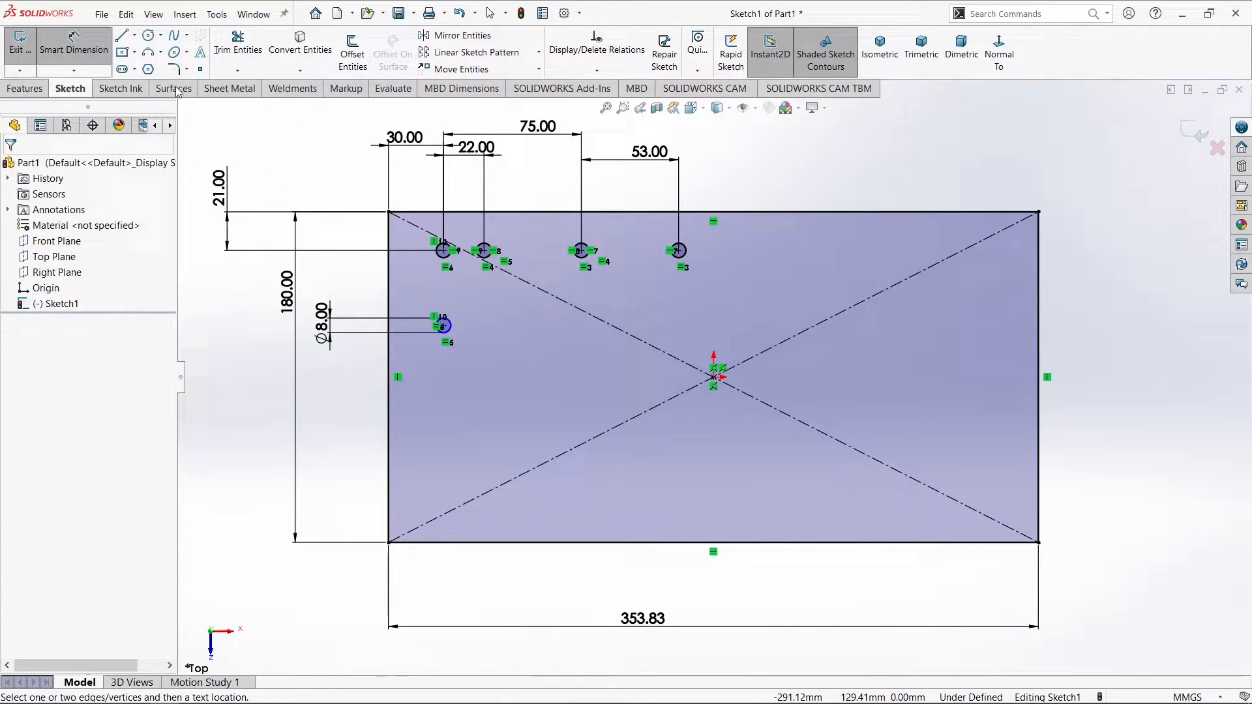
# Sketch two circles beside the lower circle, directly below the third and fourth upper circles, the first with a radius of about 7.5 mm.
pyautogui.click(149, 35)
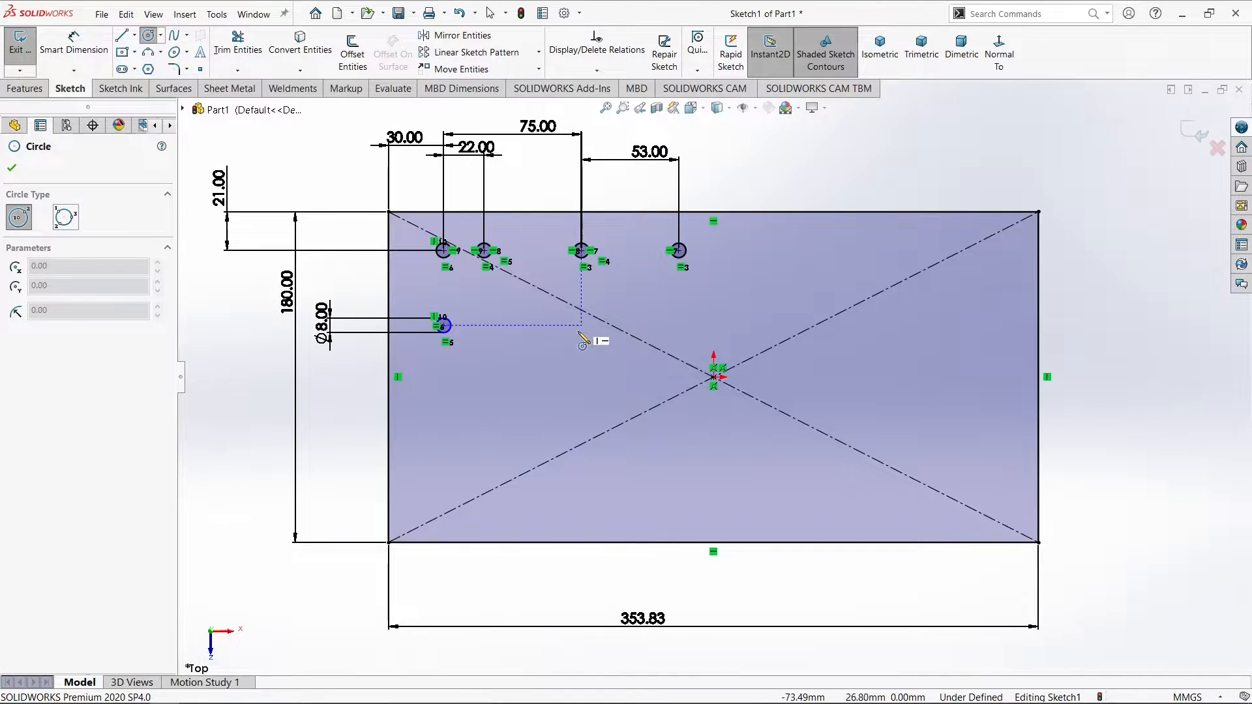
pyautogui.moveTo(581, 325); pyautogui.dragTo(595, 321)
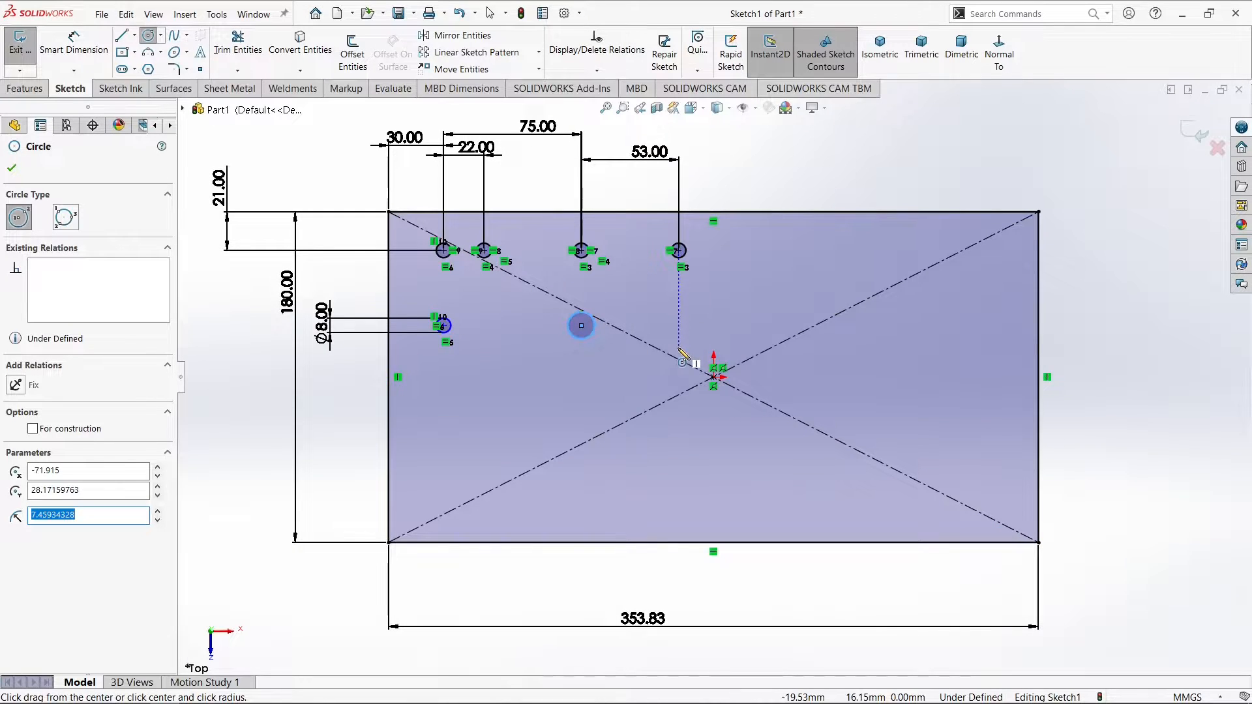
pyautogui.moveTo(678, 329); pyautogui.dragTo(679, 313)
pyautogui.press('Escape')
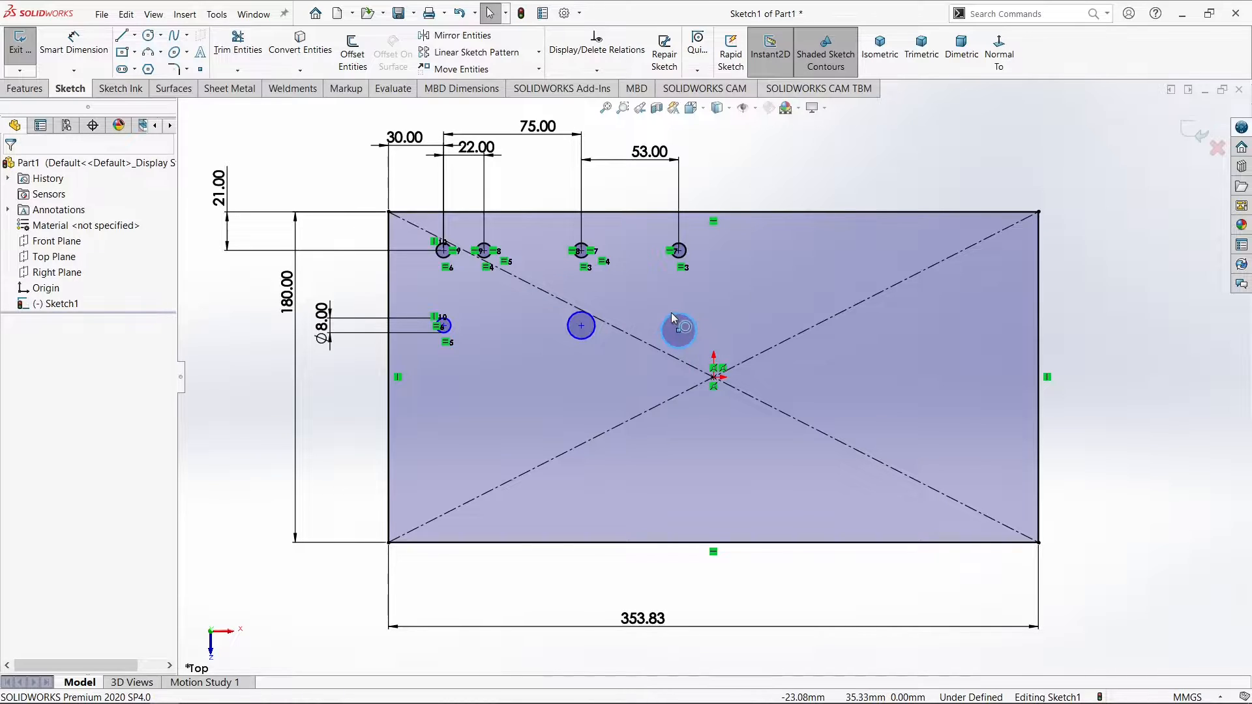
# Apply an Equal relation to the two new circles and the 8 mm circle in the lower row.
pyautogui.click(675, 319)
pyautogui.keyDown('ctrl'); pyautogui.click(593, 328); pyautogui.keyUp('ctrl')
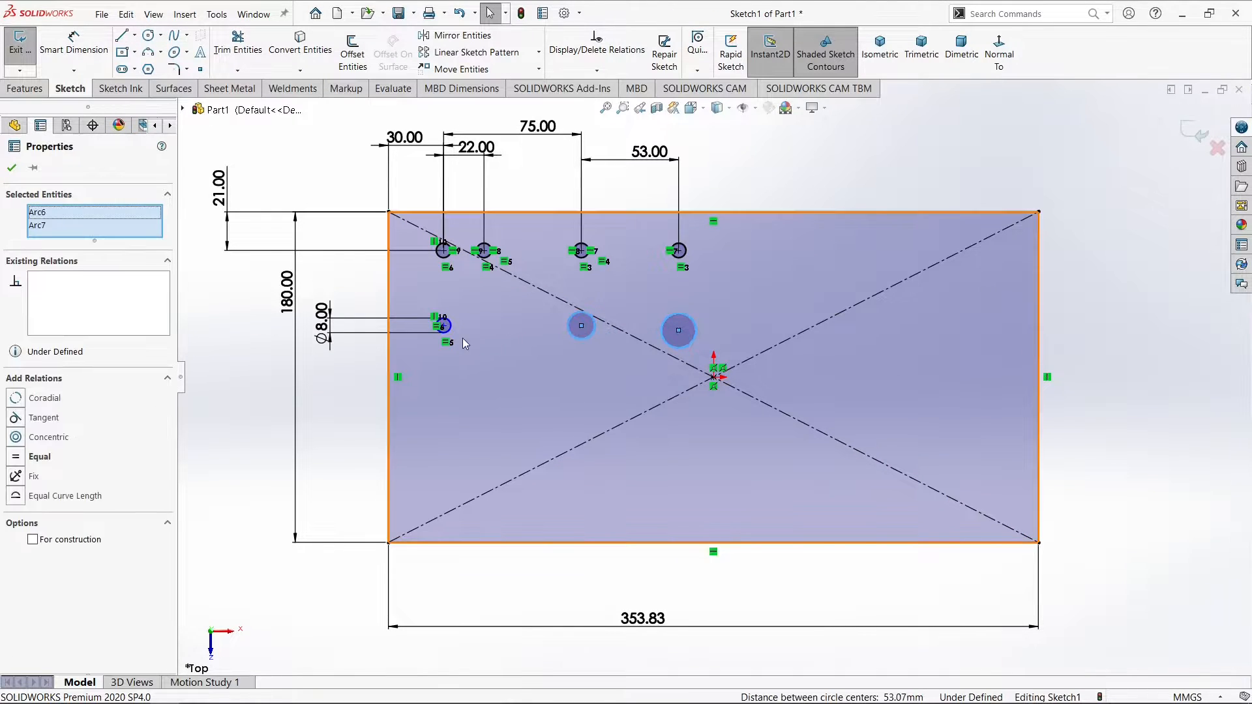
pyautogui.keyDown('ctrl'); pyautogui.click(451, 333); pyautogui.keyUp('ctrl')
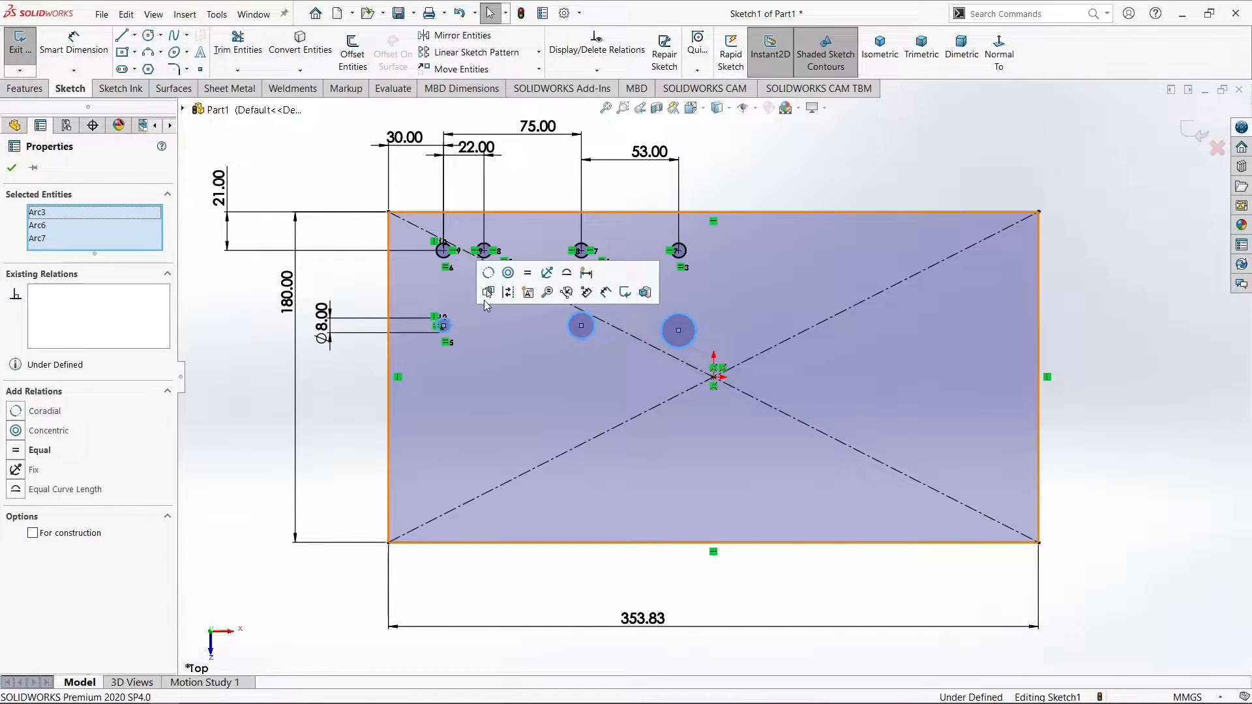
pyautogui.click(529, 275)
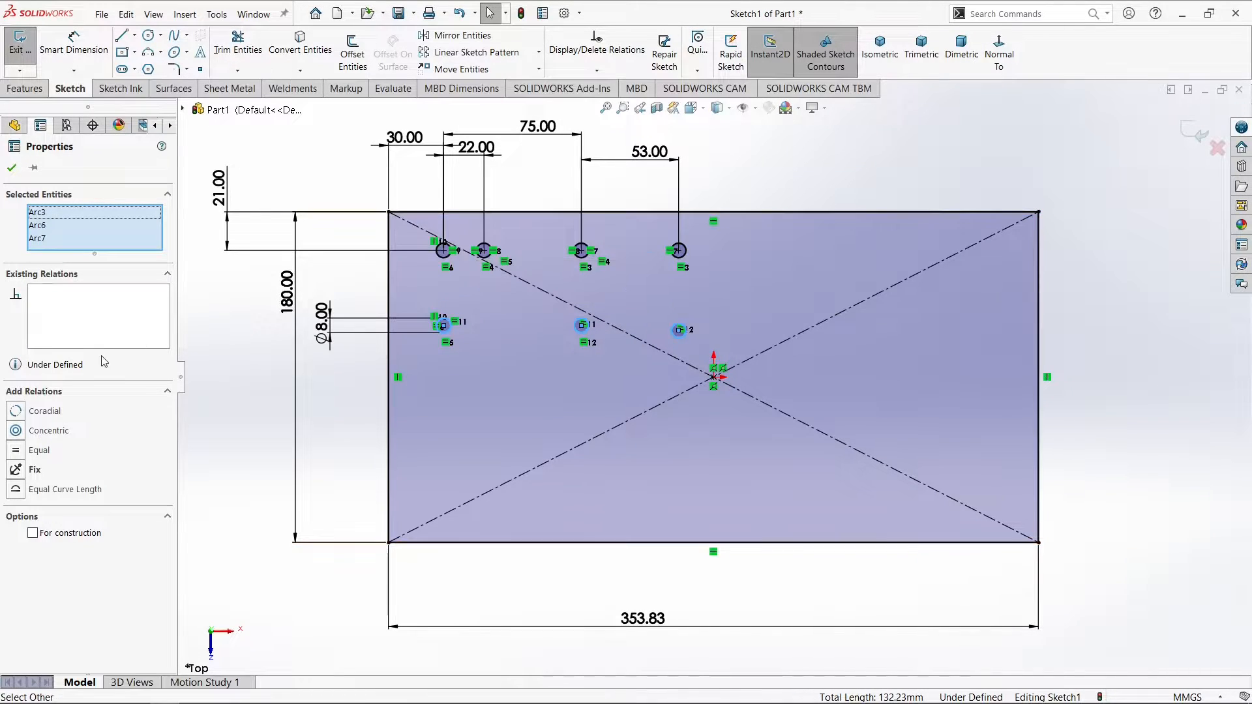
pyautogui.press('Escape')
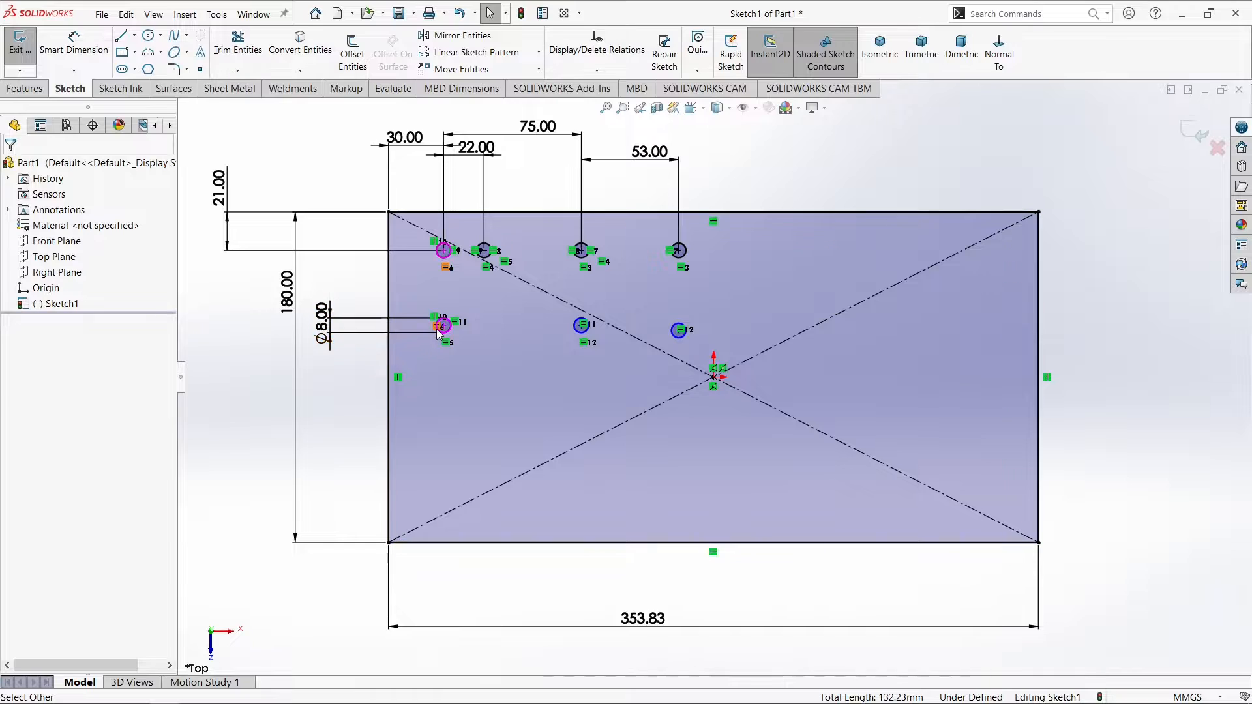
# Align the center points of the three lower-row circles with a Horizontal relation.
pyautogui.click(443, 326)
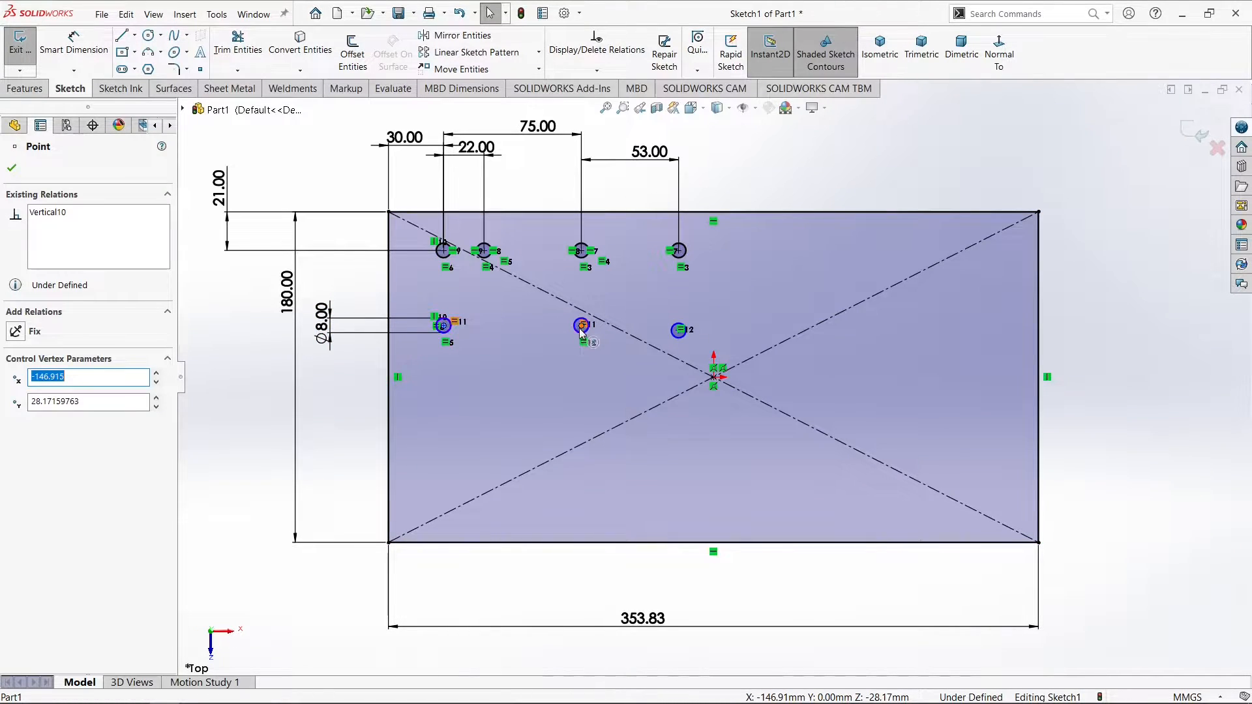
pyautogui.keyDown('ctrl'); pyautogui.click(678, 330); pyautogui.keyUp('ctrl')
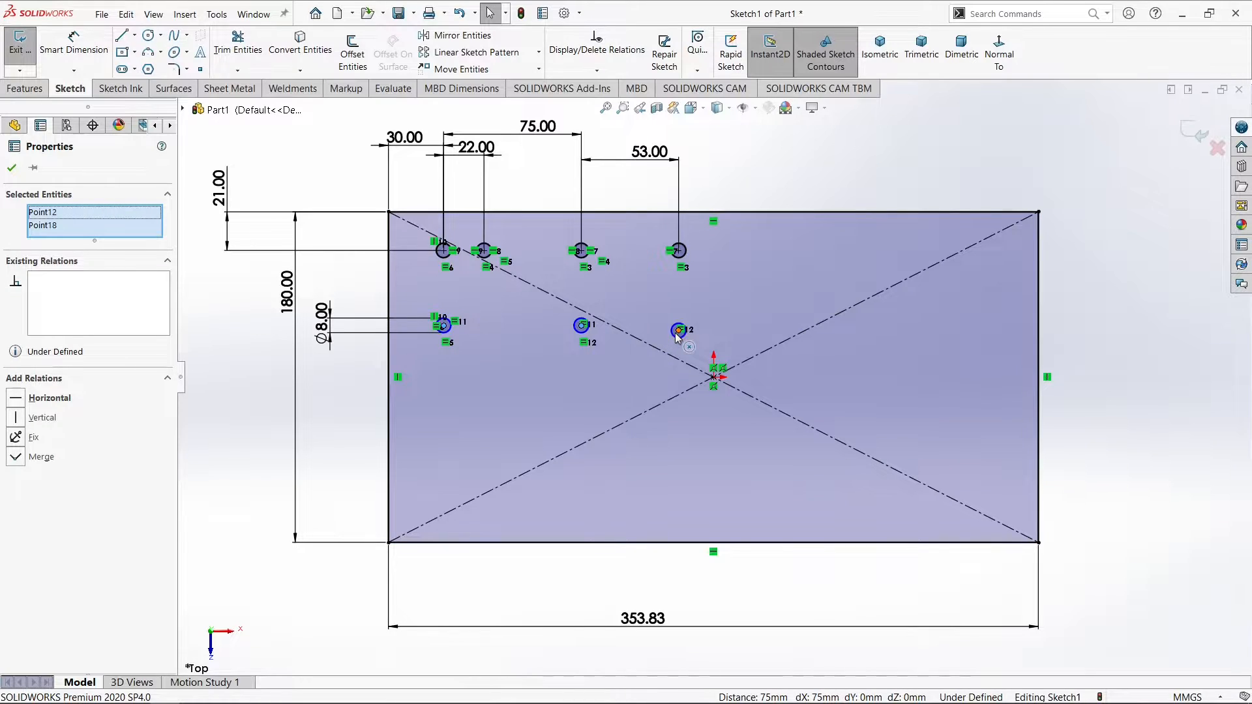
pyautogui.keyDown('ctrl'); pyautogui.click(678, 333); pyautogui.keyUp('ctrl')
pyautogui.click(711, 278)
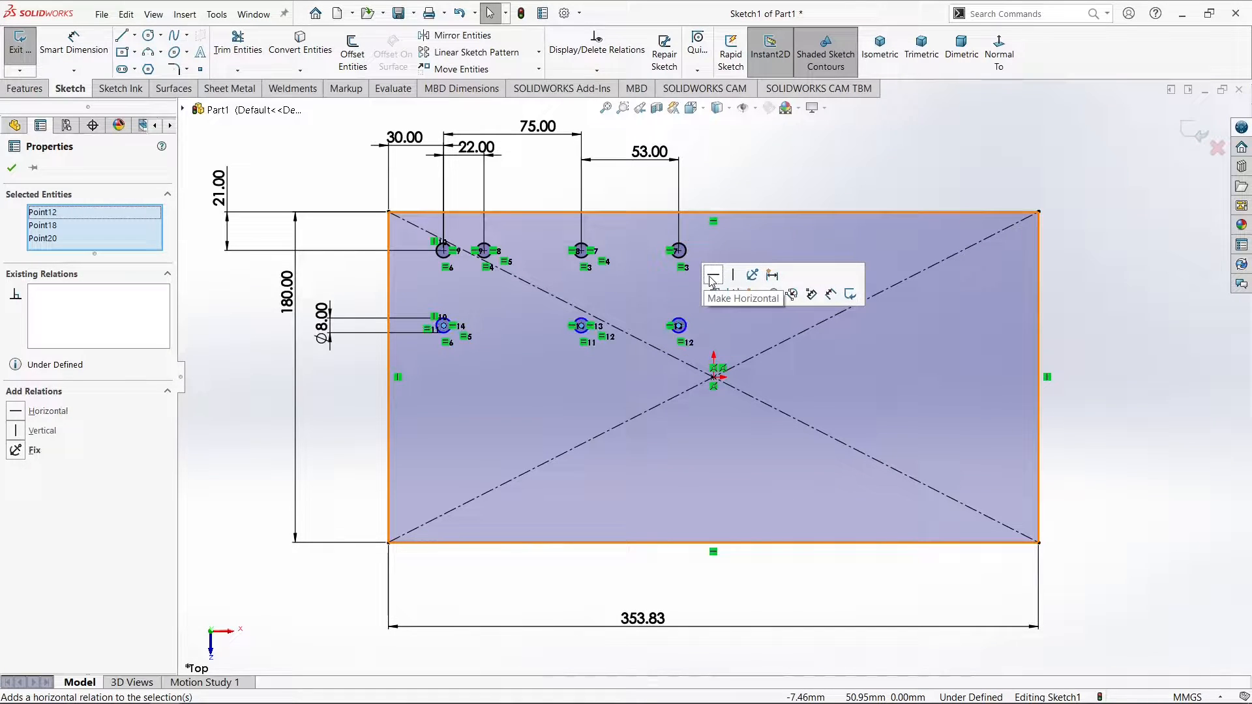
pyautogui.click(680, 286)
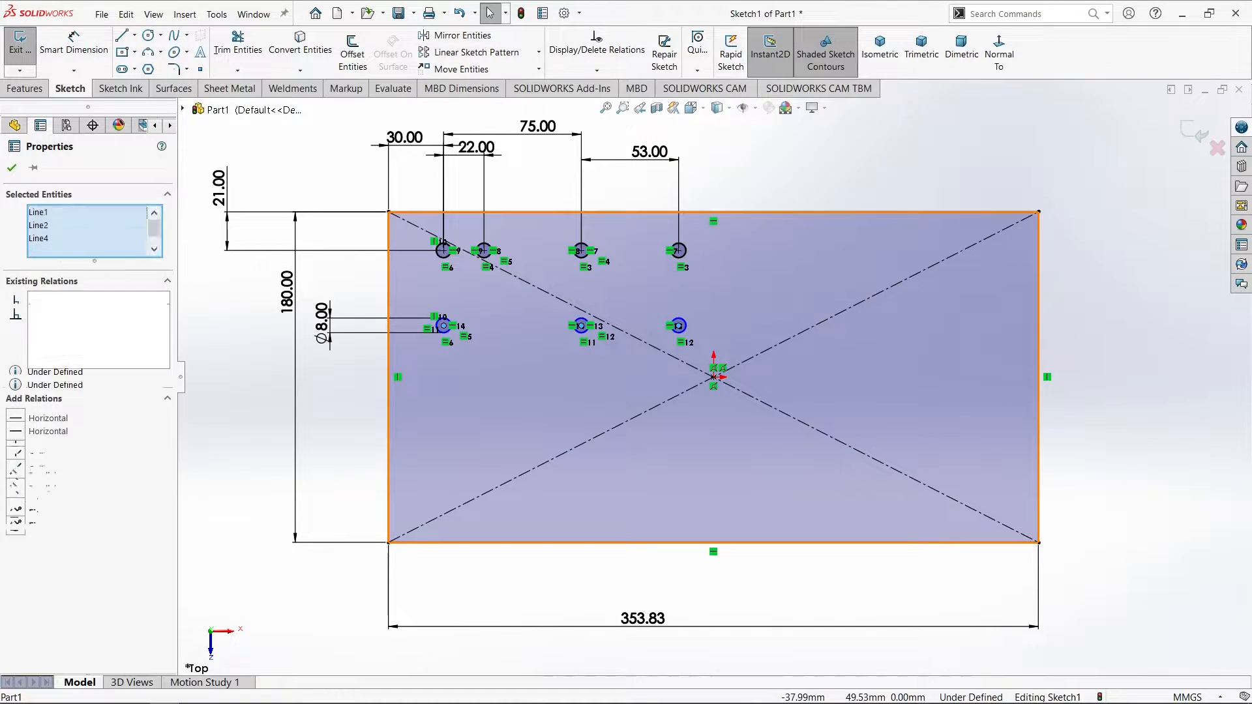
# Align the lower-row circle centers with the third and fourth upper-row circle centers using Vertical relations.
pyautogui.click(583, 328)
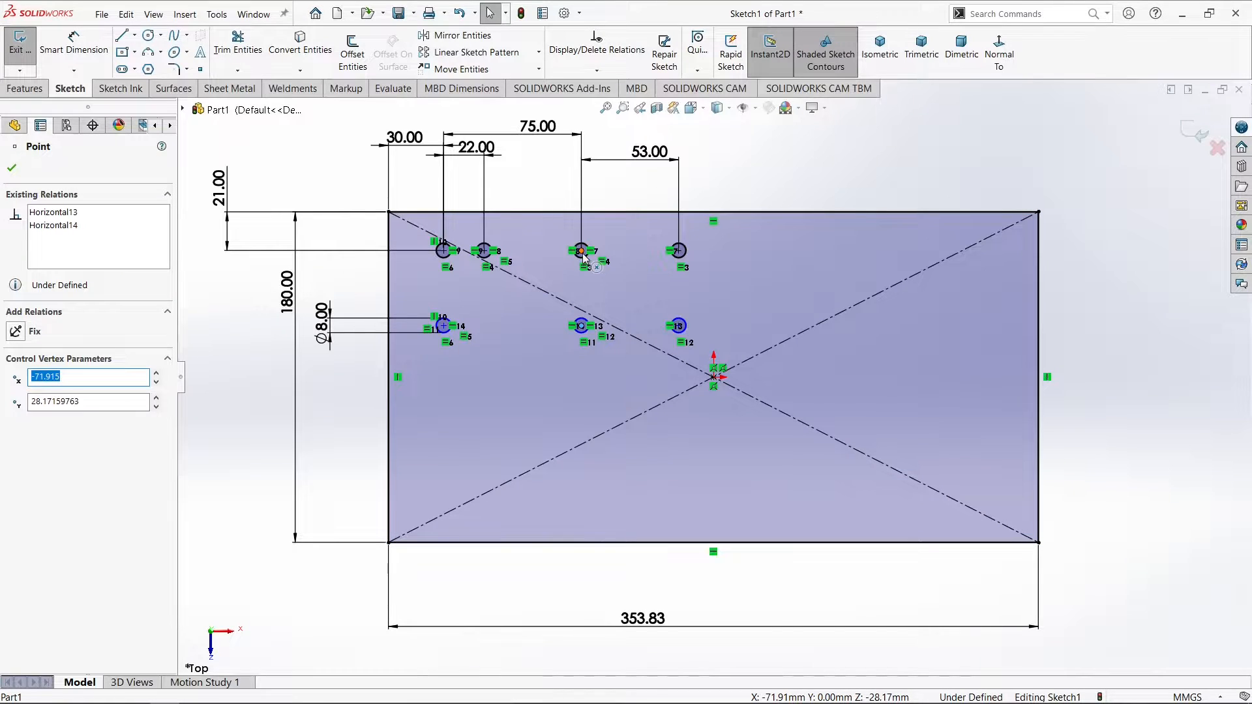
pyautogui.keyDown('ctrl'); pyautogui.click(582, 252); pyautogui.keyUp('ctrl')
pyautogui.click(641, 195)
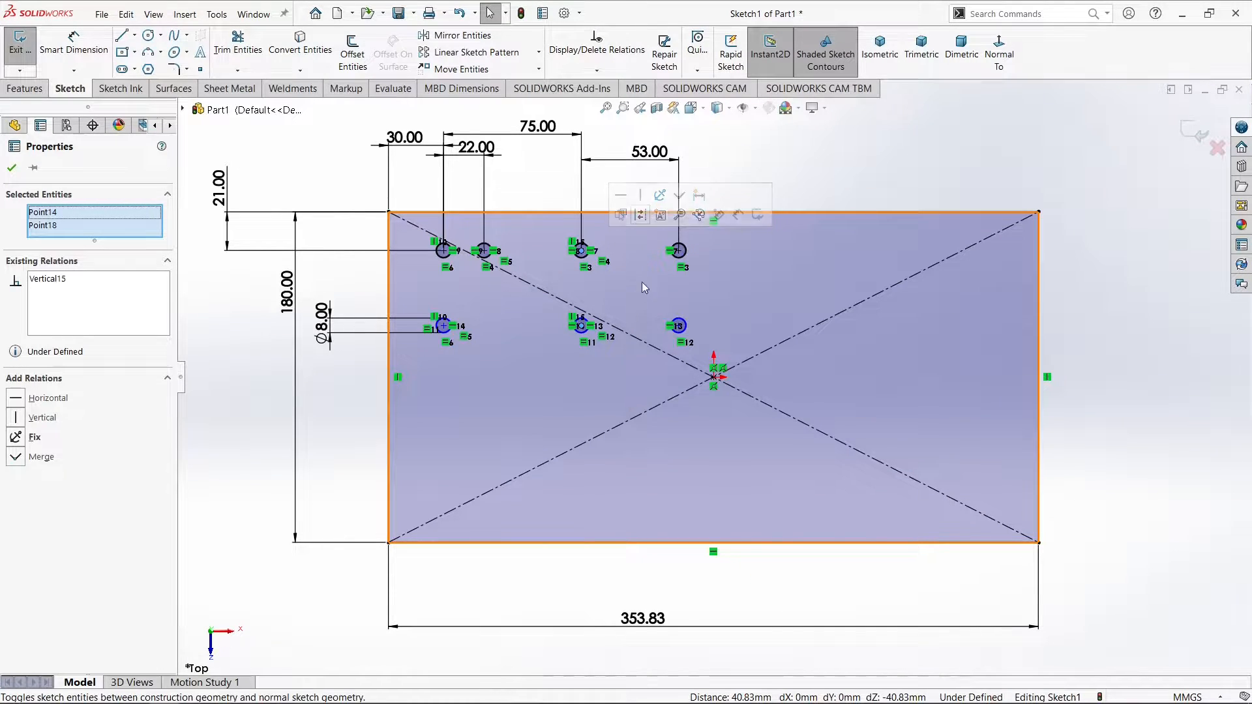
pyautogui.click(645, 287)
pyautogui.click(679, 251)
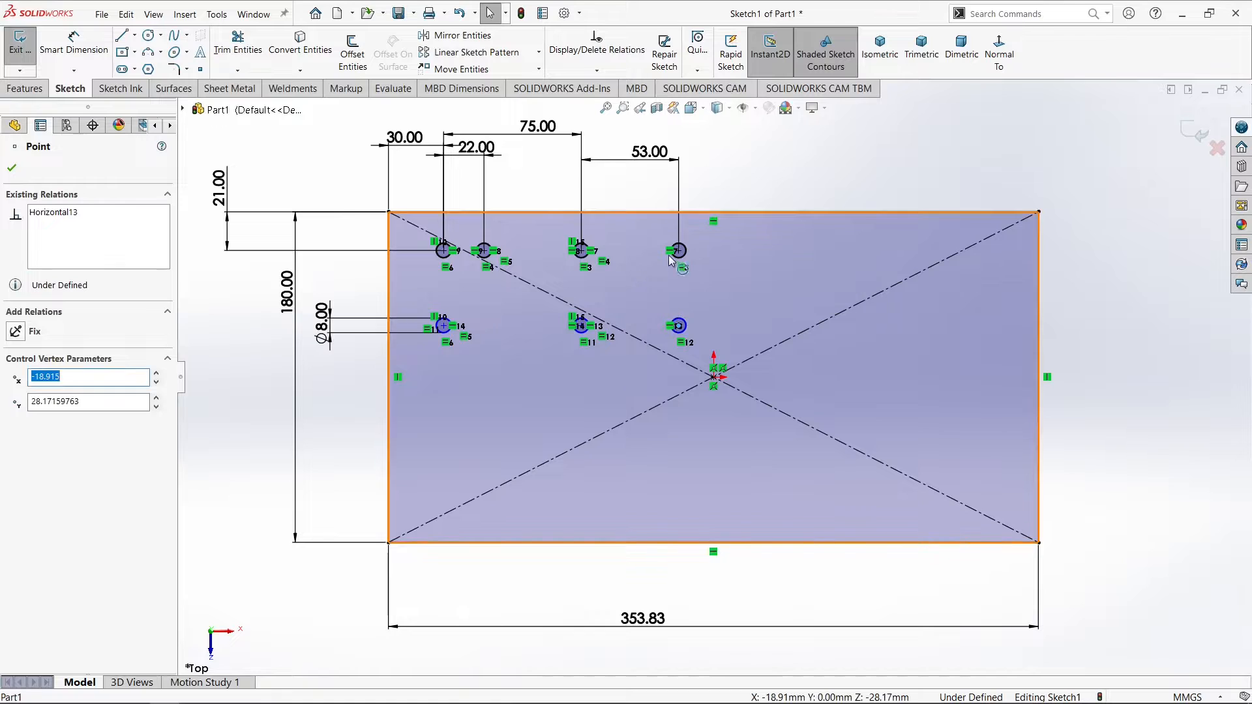
pyautogui.keyDown('ctrl'); pyautogui.click(678, 326); pyautogui.keyUp('ctrl')
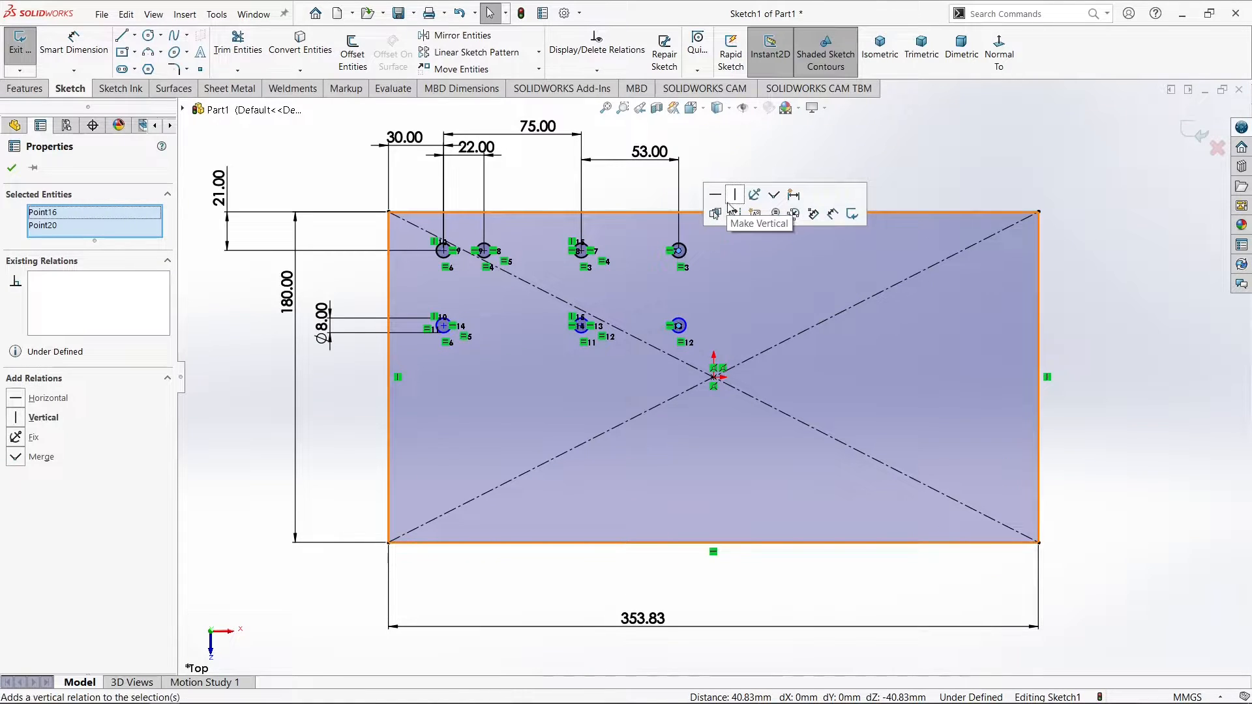
pyautogui.click(711, 295)
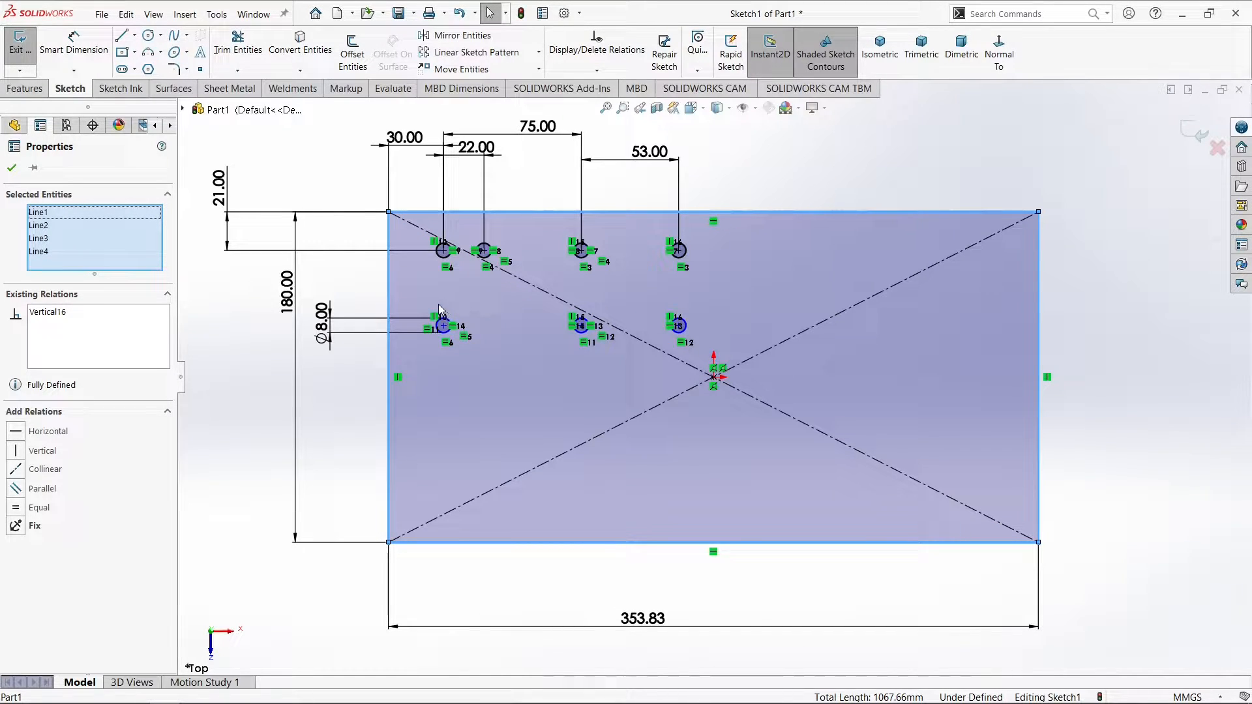
# Check the existing relation between the center points of the two leftmost circles.
pyautogui.click(444, 326)
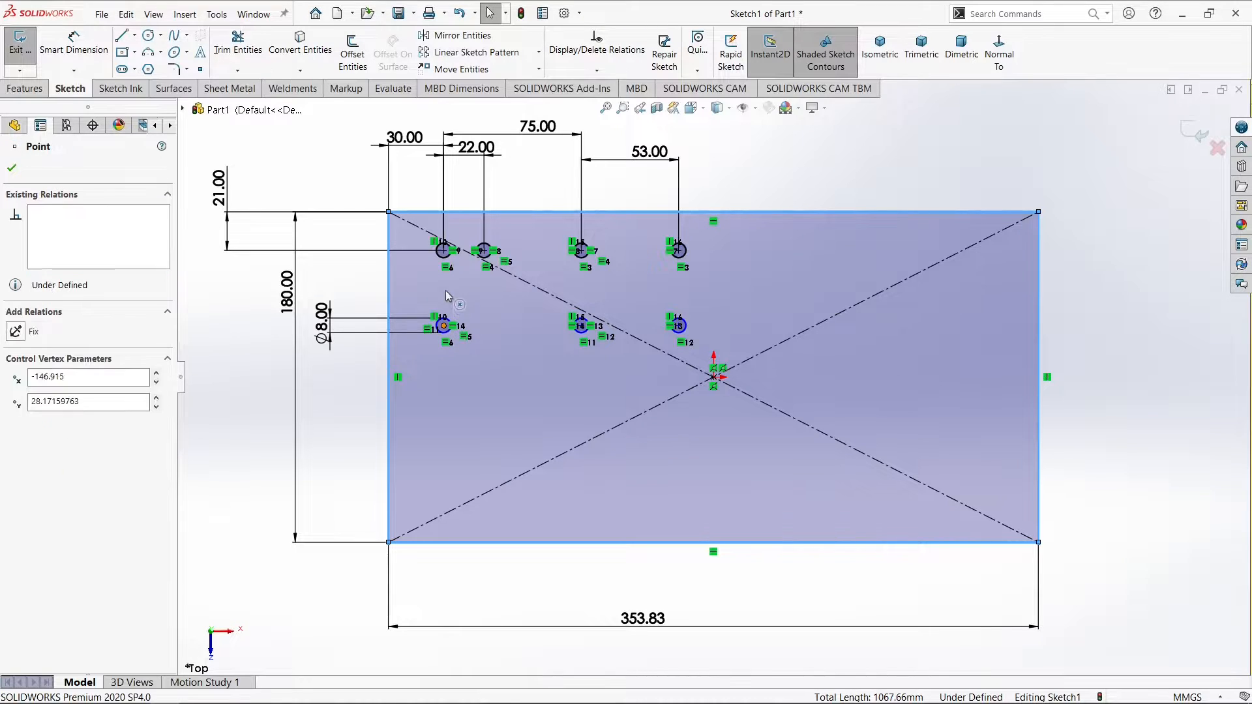
pyautogui.keyDown('ctrl'); pyautogui.click(446, 251); pyautogui.keyUp('ctrl')
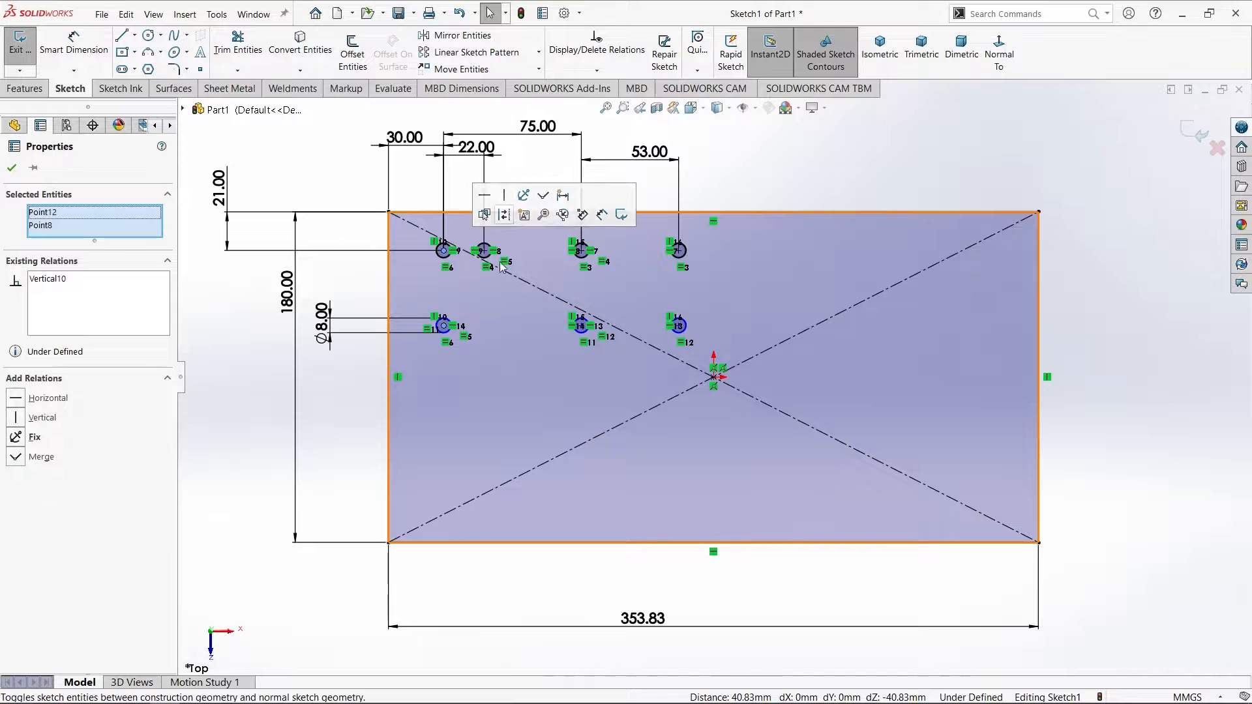
pyautogui.click(495, 340)
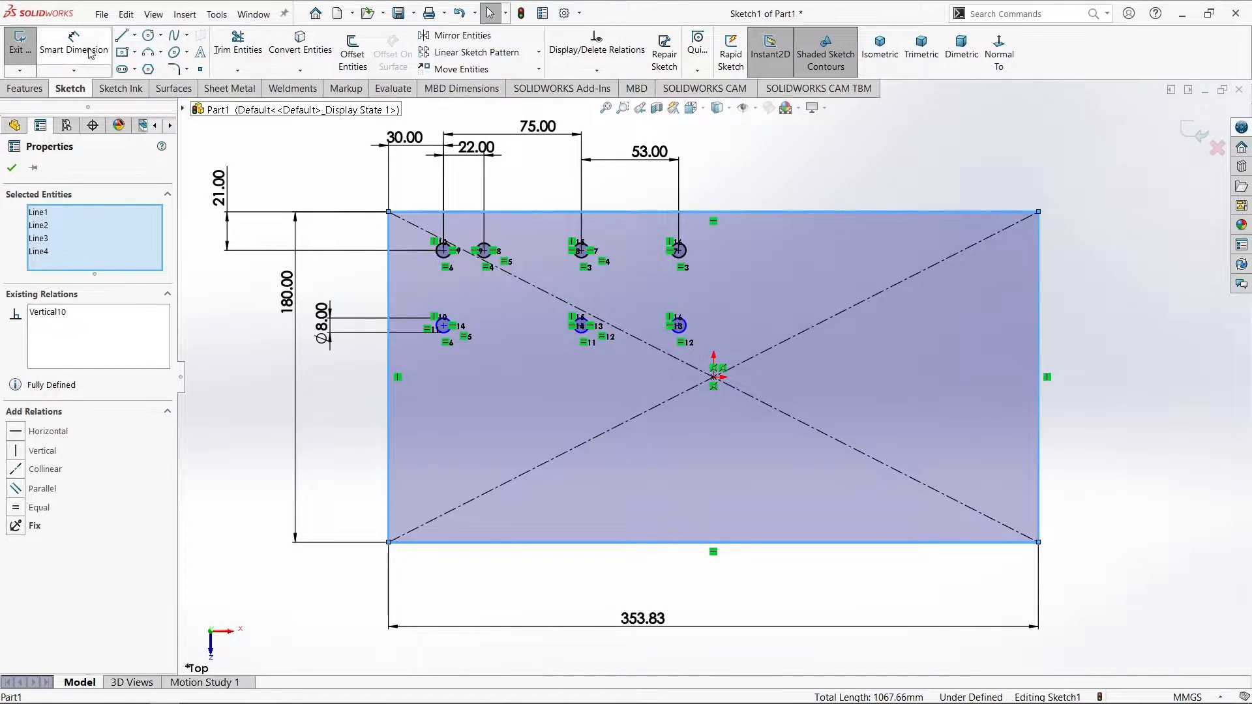
# Sketch a vertical centerline about 116 mm long from the origin up past the plate's upper edge.
pyautogui.click(161, 35)
pyautogui.click(133, 52)
pyautogui.click(135, 35)
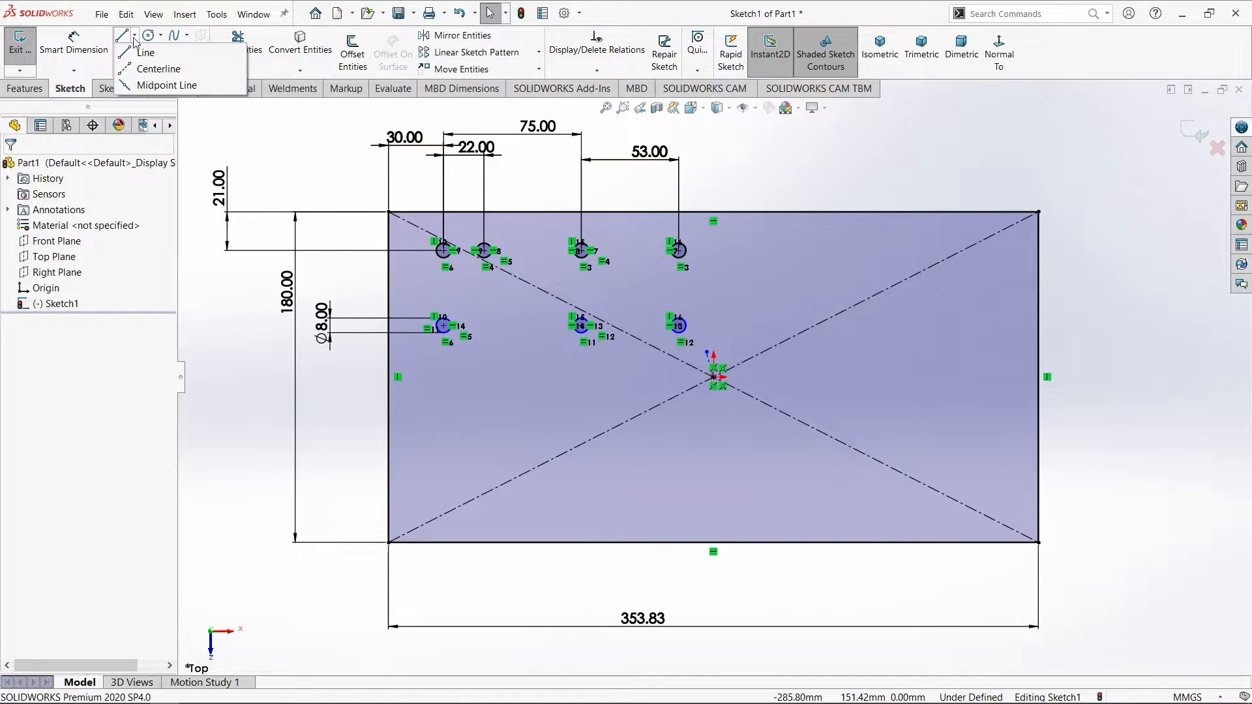
pyautogui.click(160, 53)
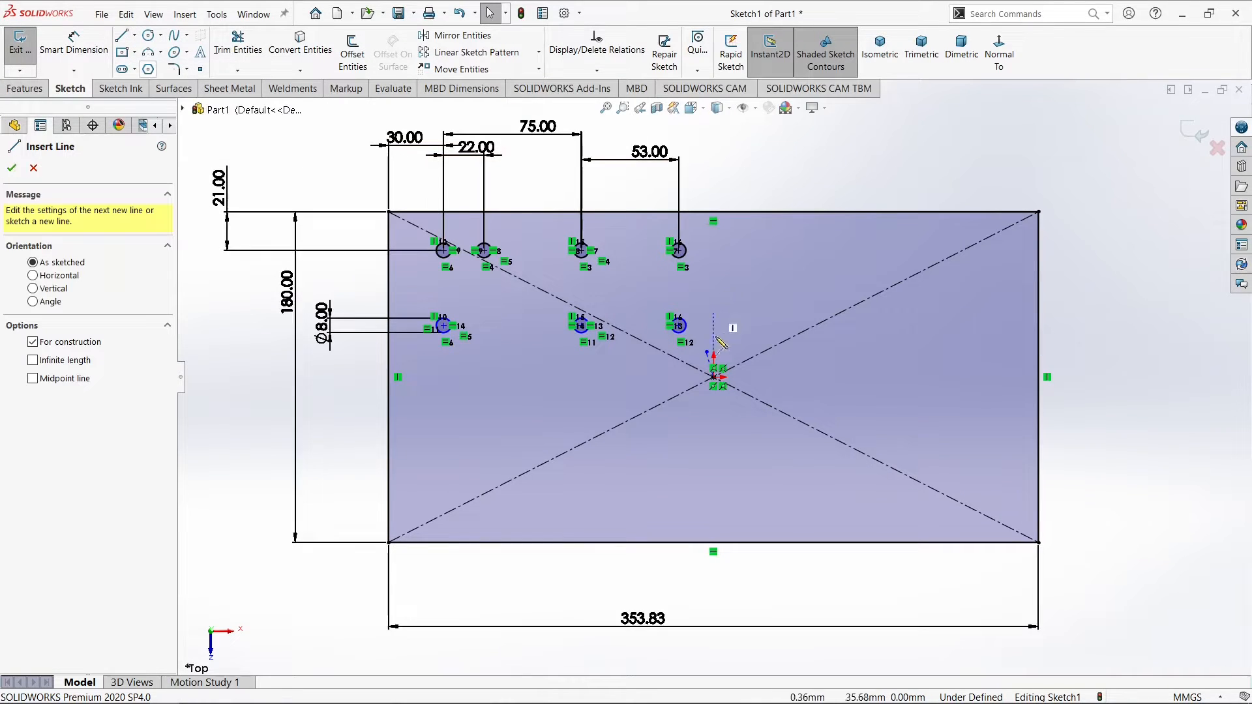
pyautogui.click(713, 377)
pyautogui.click(713, 166)
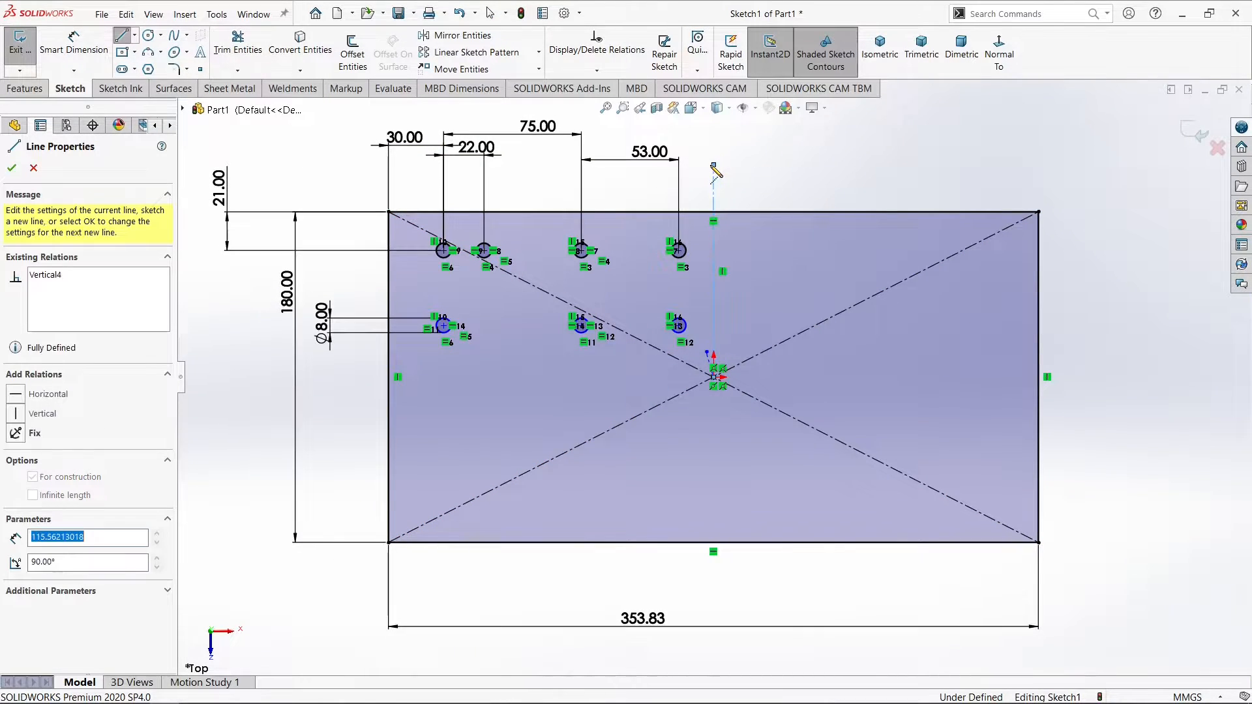
pyautogui.rightClick(714, 167)
pyautogui.click(737, 176)
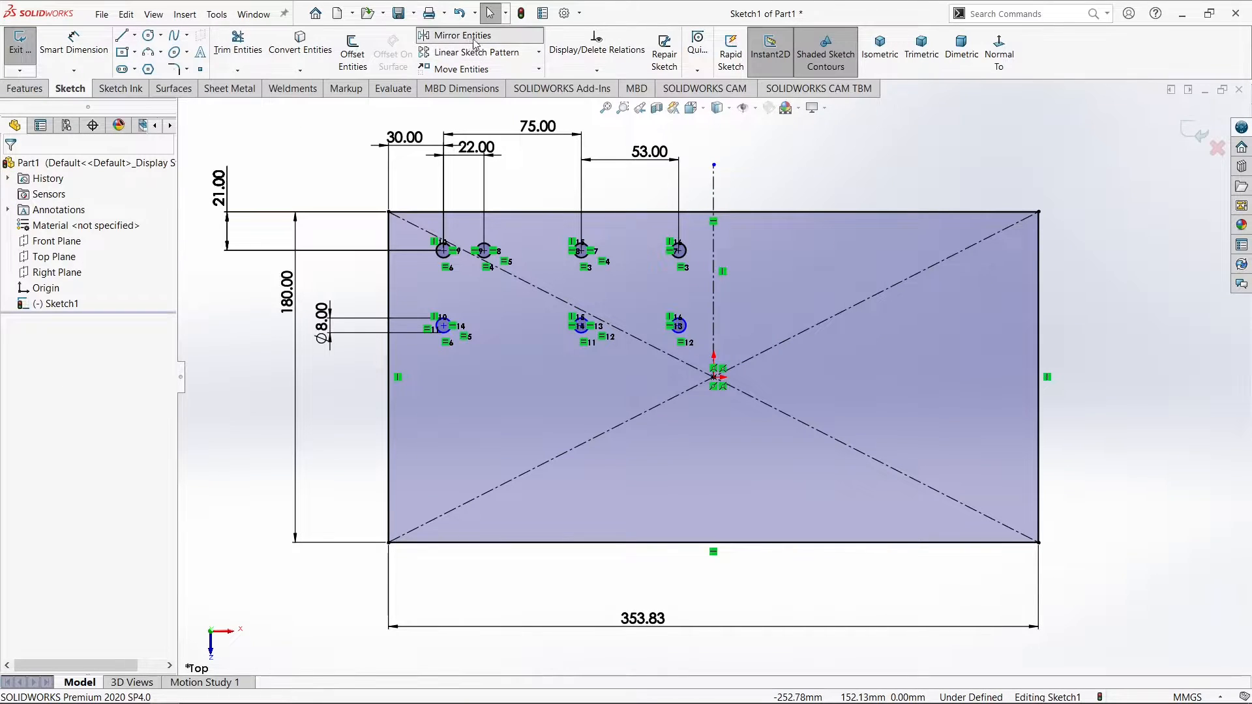
# Start Mirror Entities and clear the four plate edges from the entities to mirror.
pyautogui.click(460, 35)
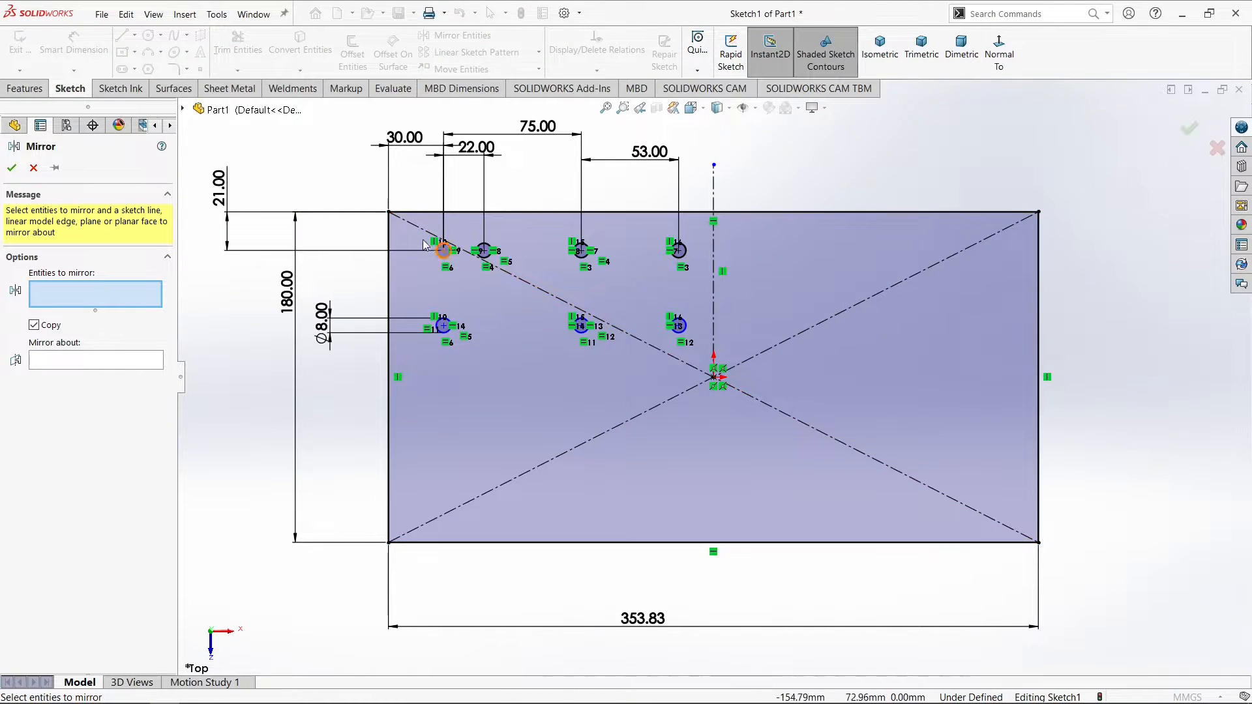
pyautogui.click(518, 287)
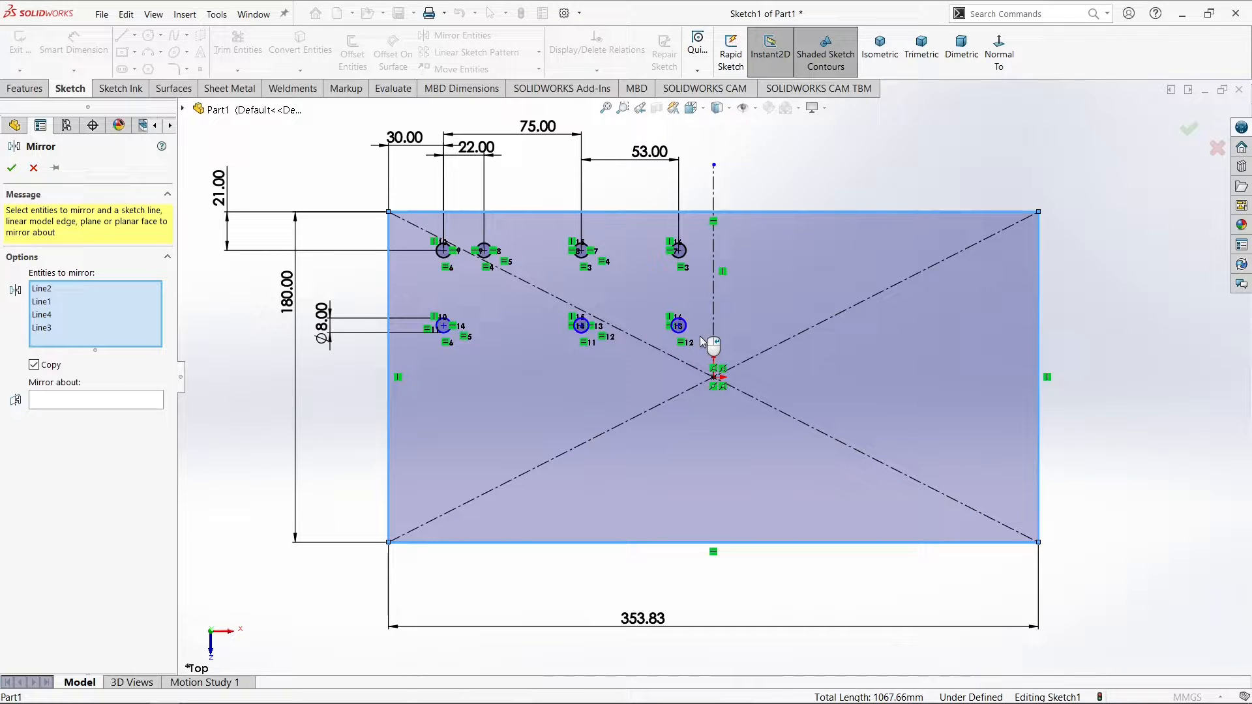
pyautogui.rightClick(130, 310)
pyautogui.click(168, 333)
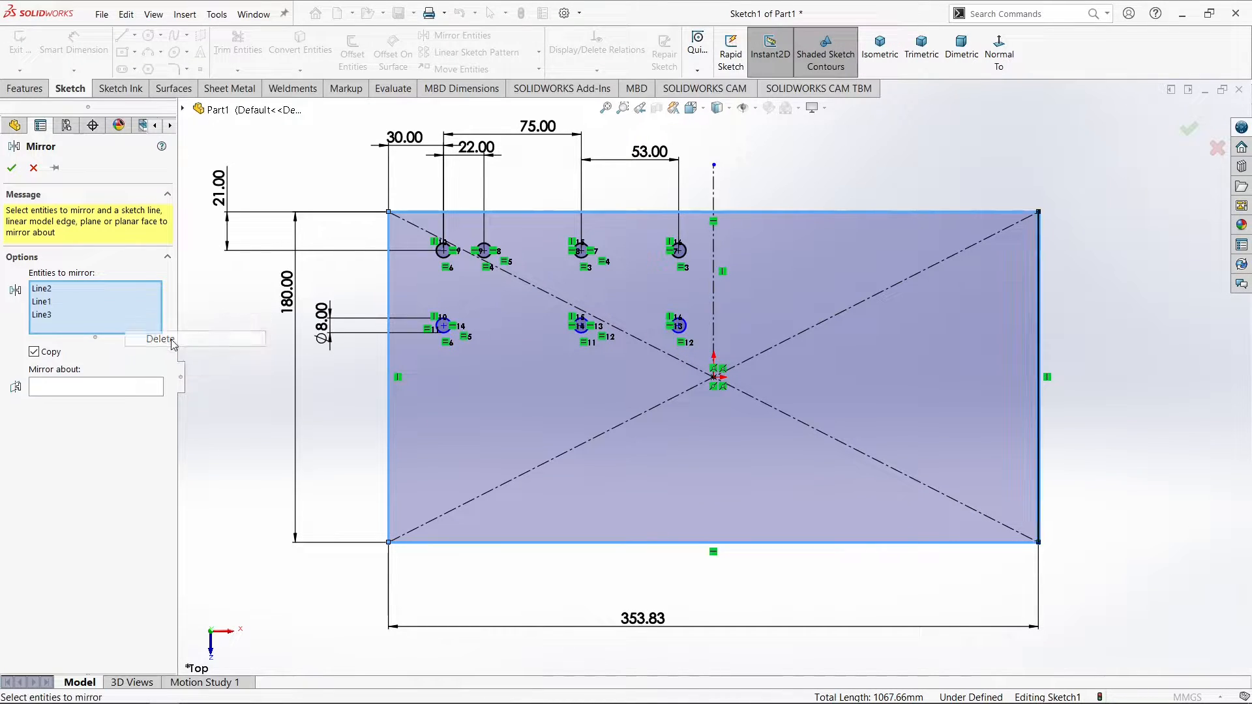
pyautogui.rightClick(131, 306)
pyautogui.click(167, 318)
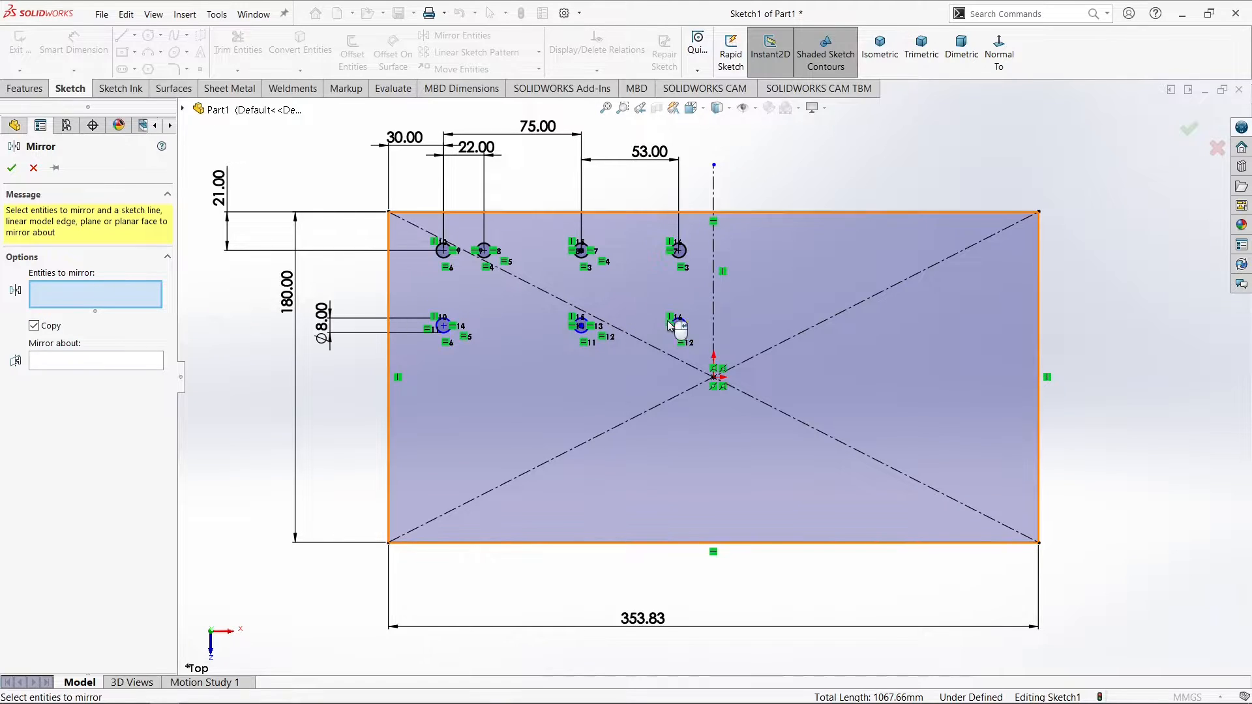
# Mirror all seven circles in the plate's left half about the vertical centerline, keeping the originals.
pyautogui.click(685, 256)
pyautogui.click(585, 255)
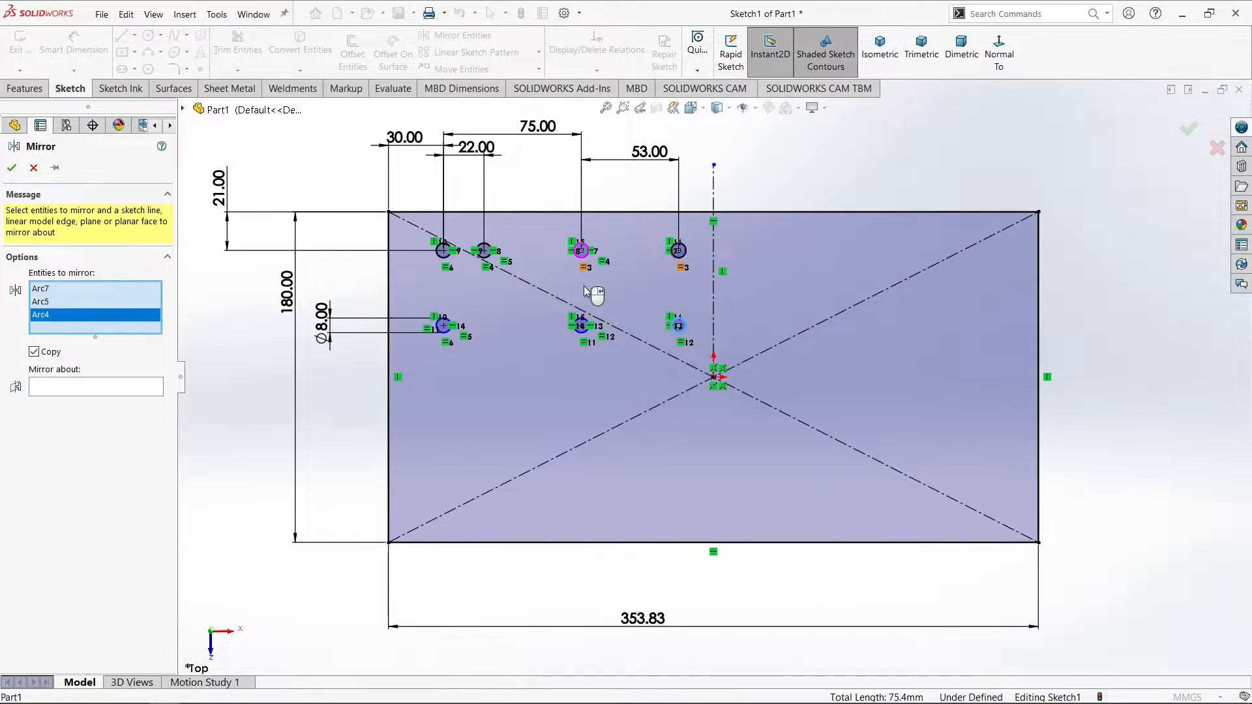
pyautogui.click(585, 335)
pyautogui.click(446, 252)
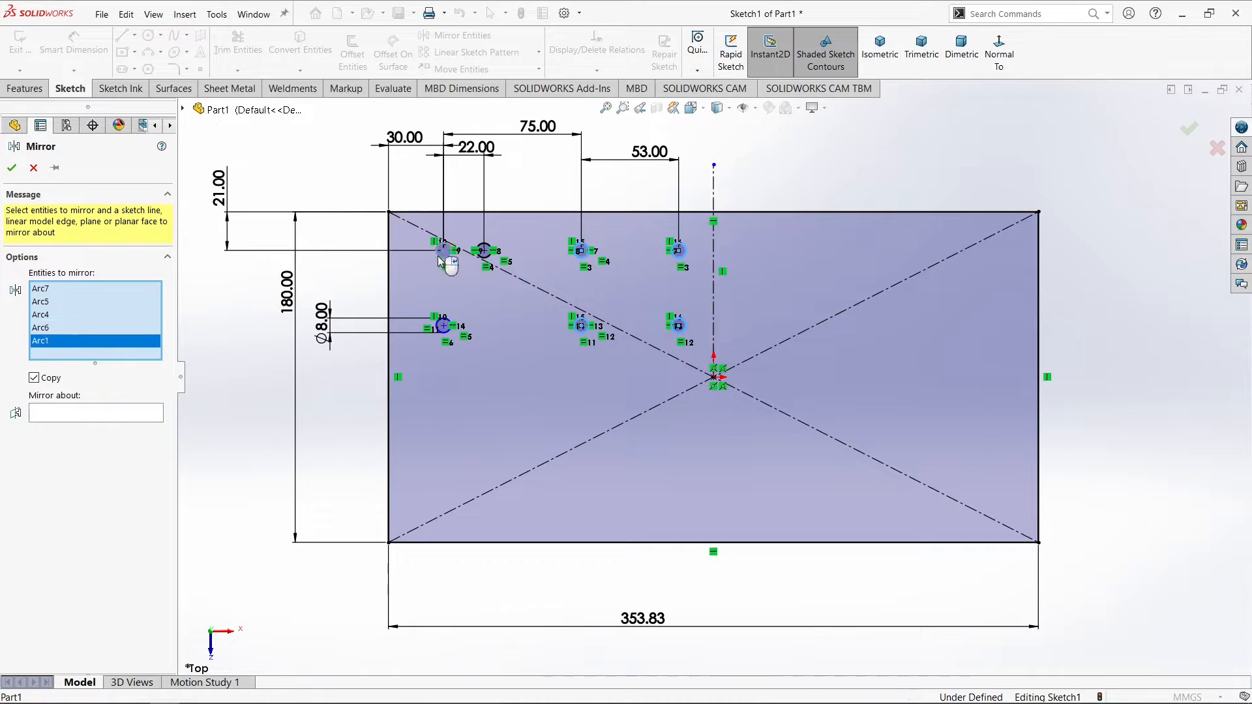
pyautogui.click(485, 258)
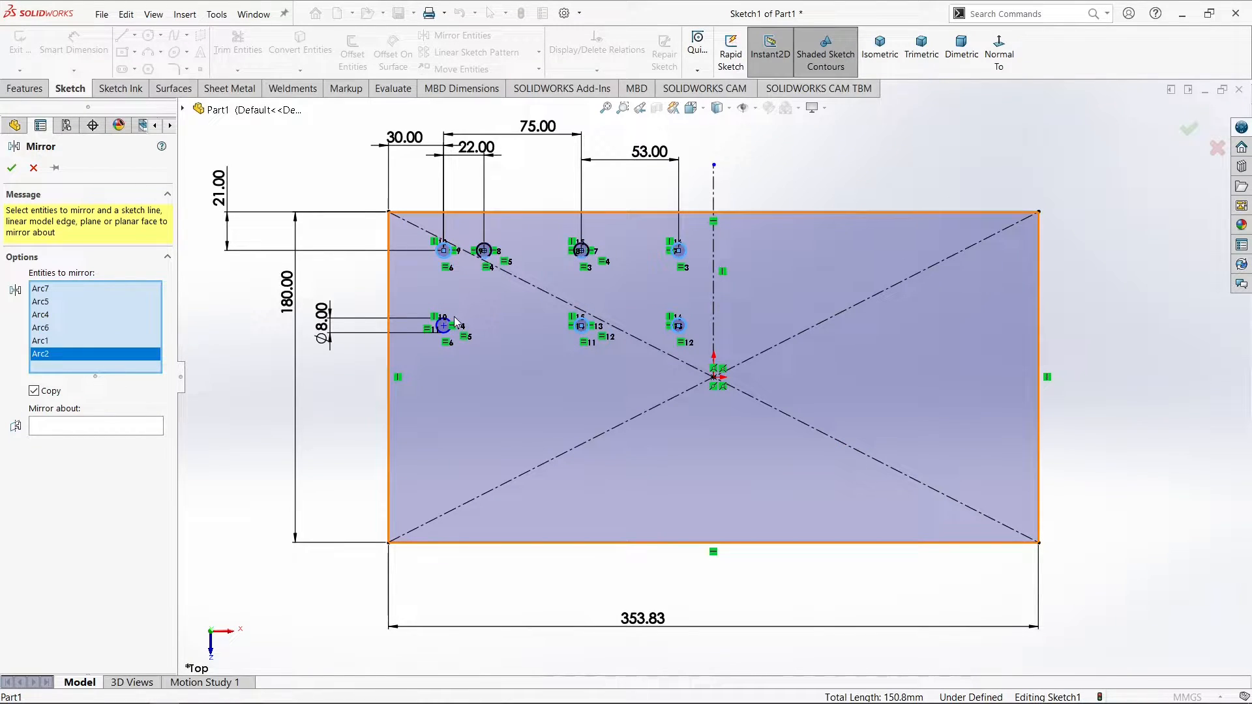
pyautogui.click(455, 323)
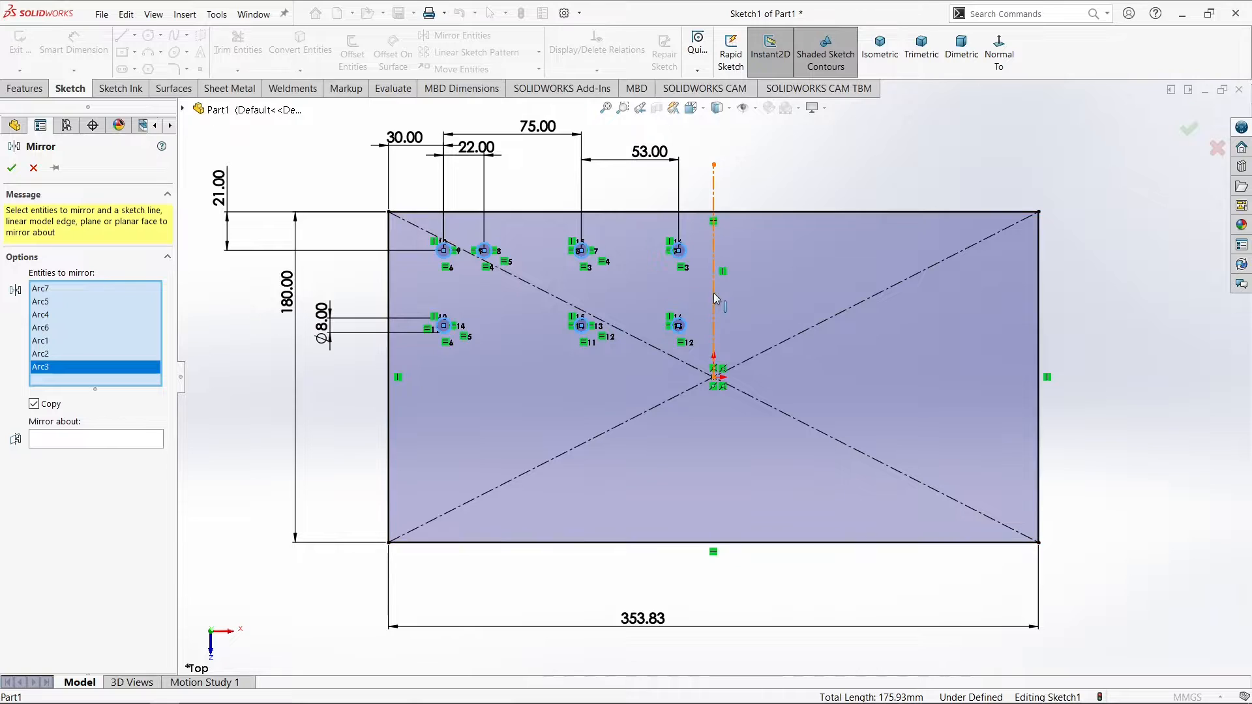
pyautogui.click(134, 437)
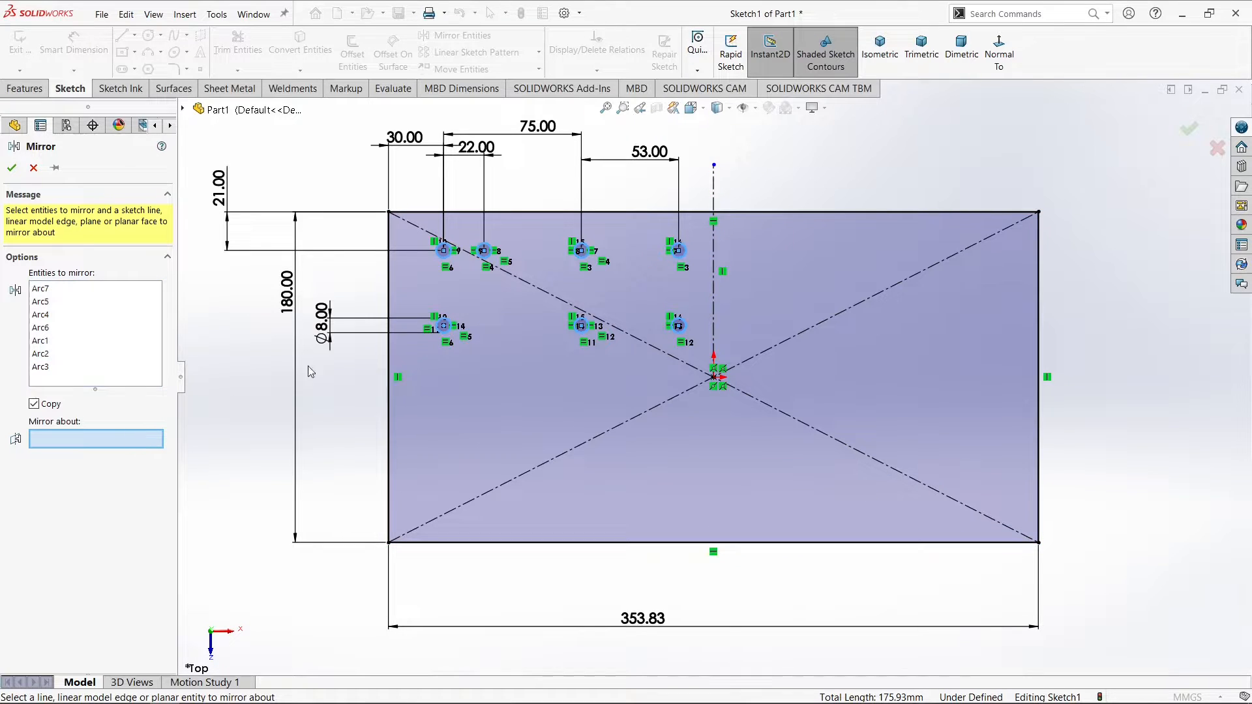
pyautogui.click(714, 298)
pyautogui.rightClick(714, 299)
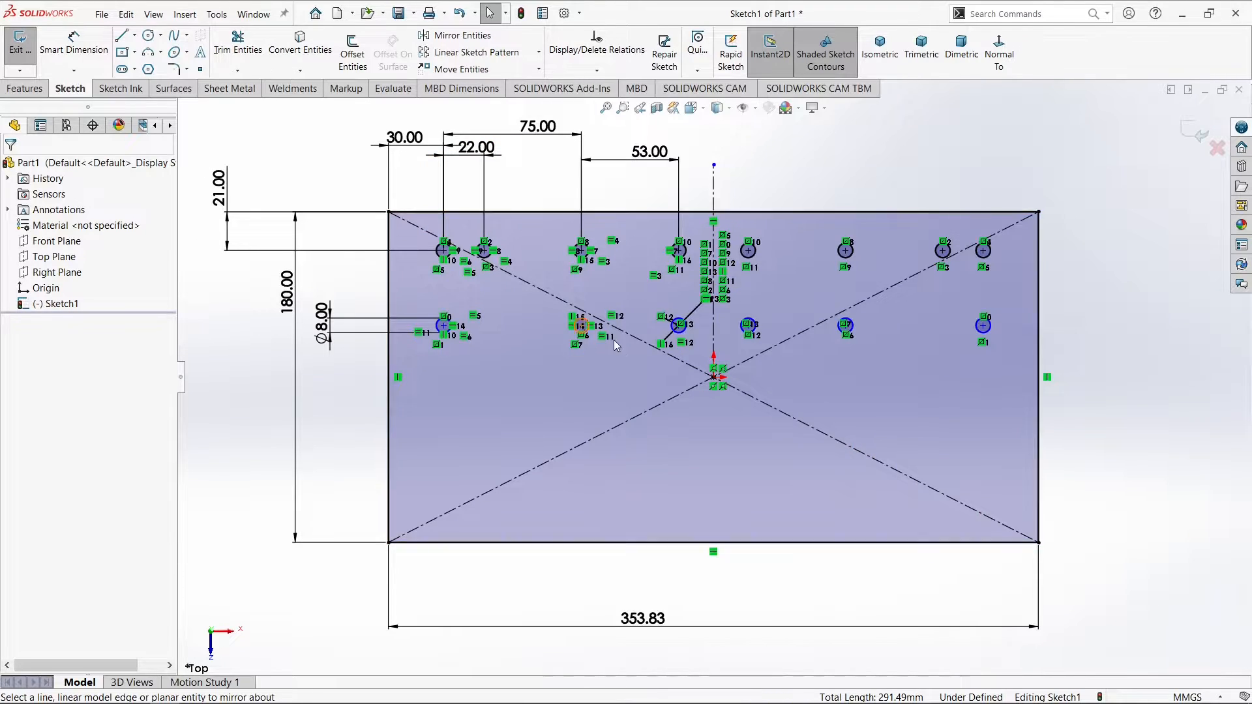
# Sketch a horizontal centerline about 90 mm long from the origin toward the plate's left edge.
pyautogui.click(134, 36)
pyautogui.click(143, 68)
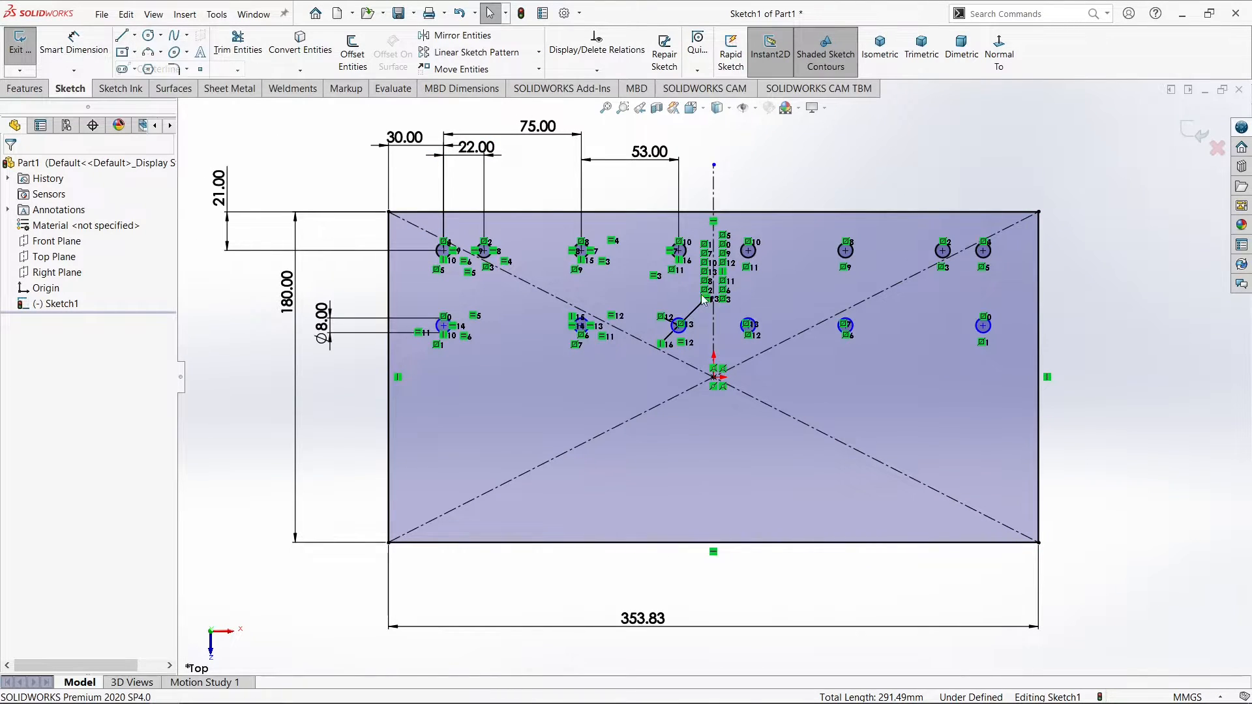
pyautogui.click(697, 385)
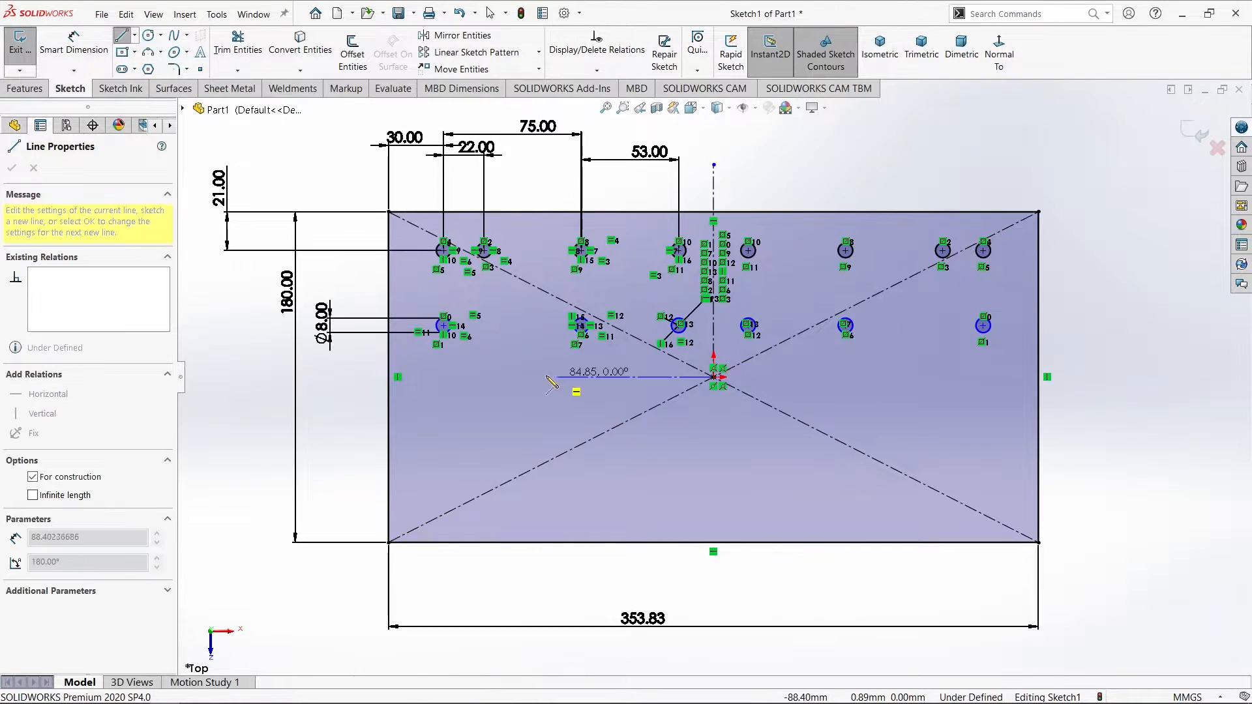
pyautogui.rightClick(550, 377)
pyautogui.click(553, 380)
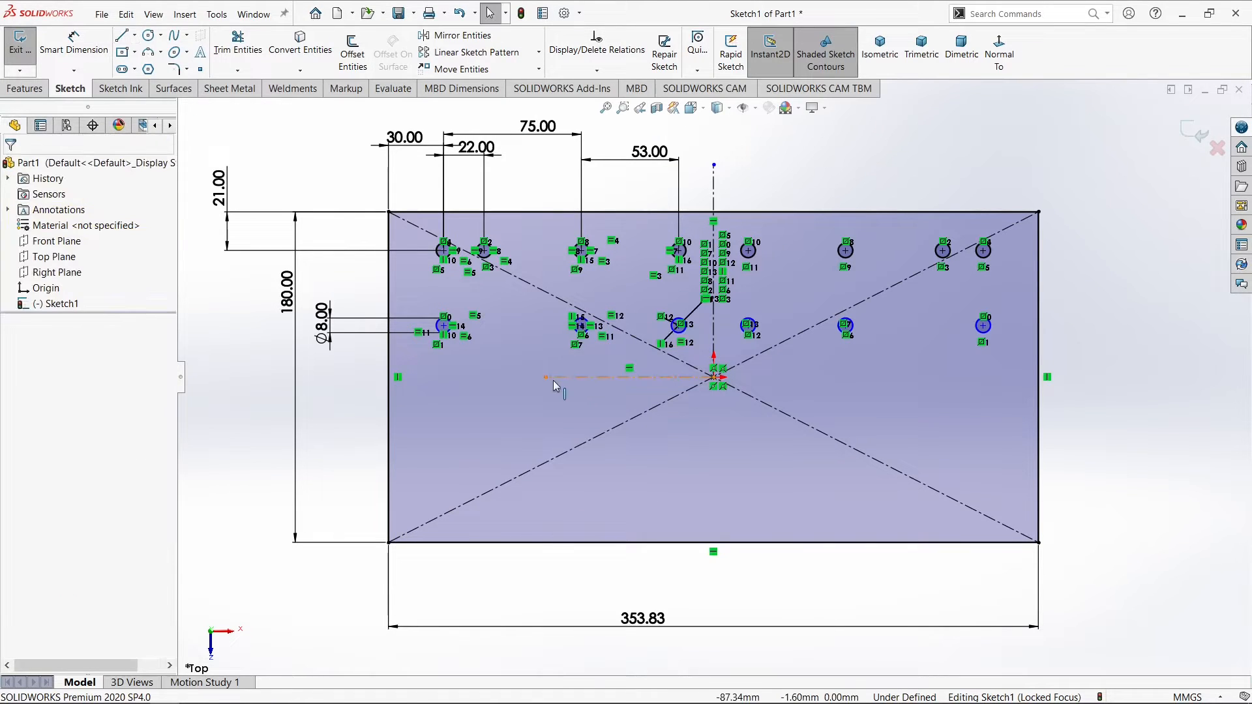
# Start another sketch mirror and add the seven circles in the plate's right half as entities to mirror.
pyautogui.click(466, 43)
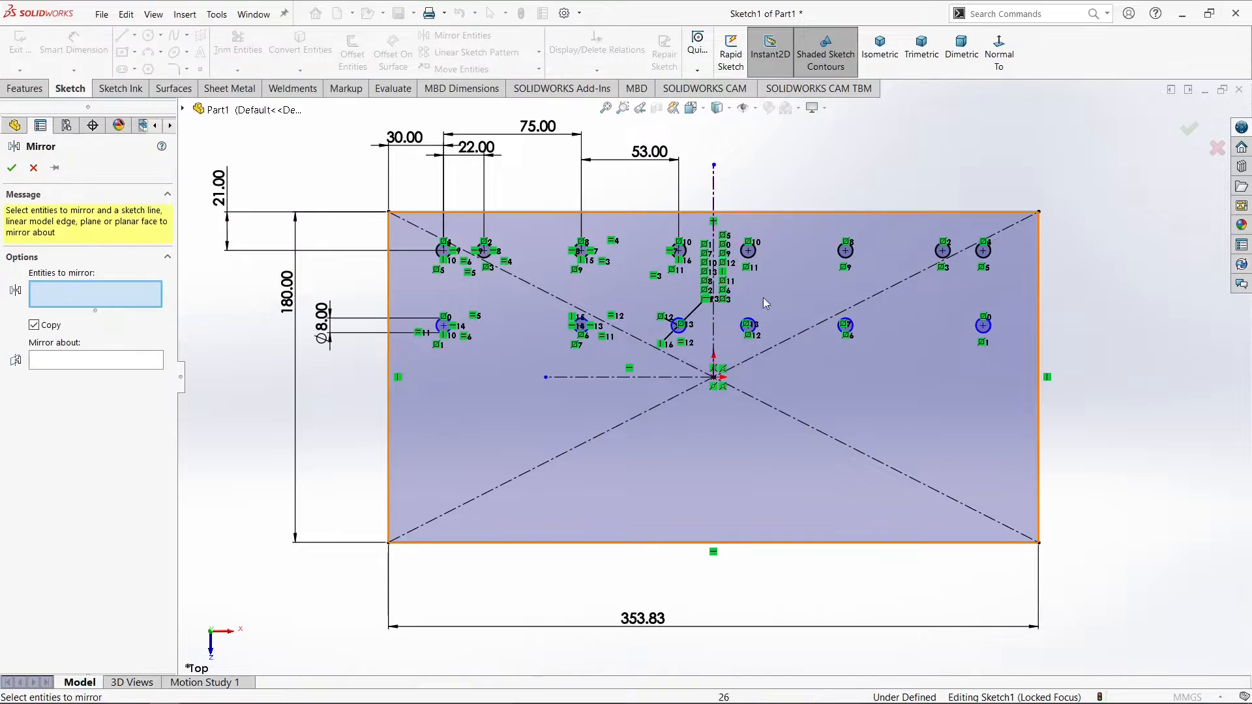
pyautogui.scroll(-3, 803, 389)
pyautogui.scroll(-4, 803, 391)
pyautogui.scroll(5, 819, 428)
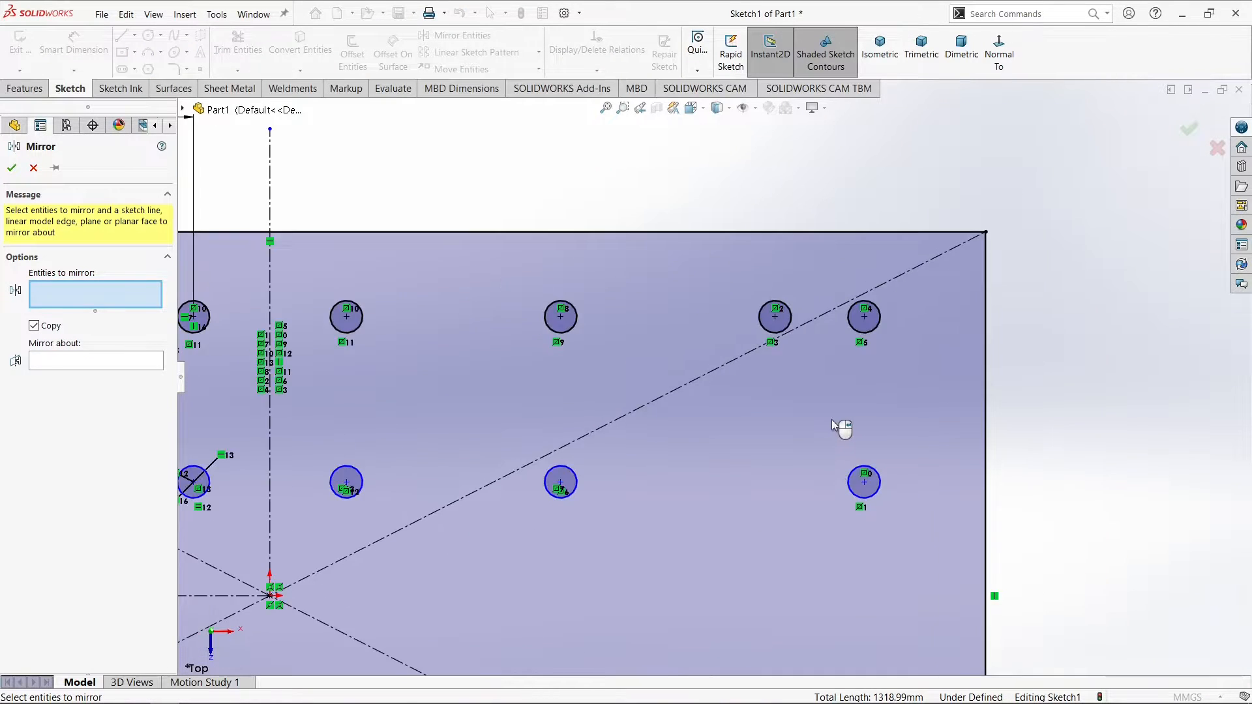
pyautogui.click(827, 442)
pyautogui.click(840, 352)
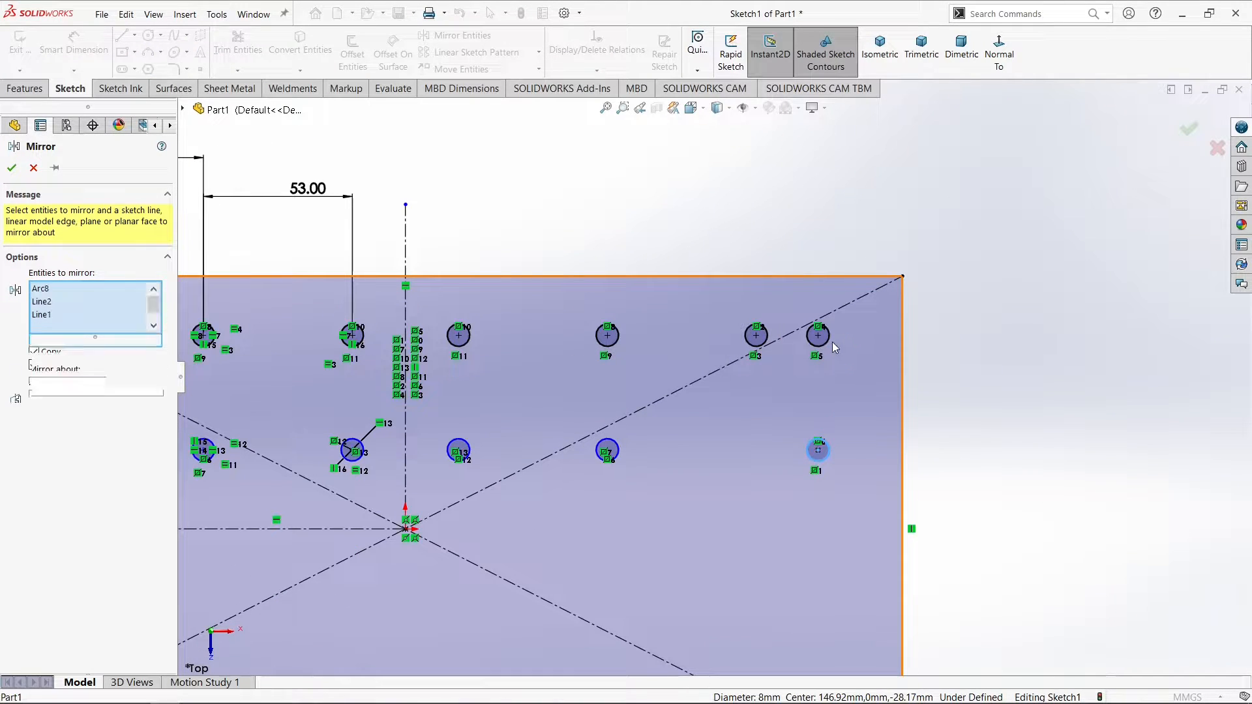
pyautogui.click(828, 342)
pyautogui.click(769, 345)
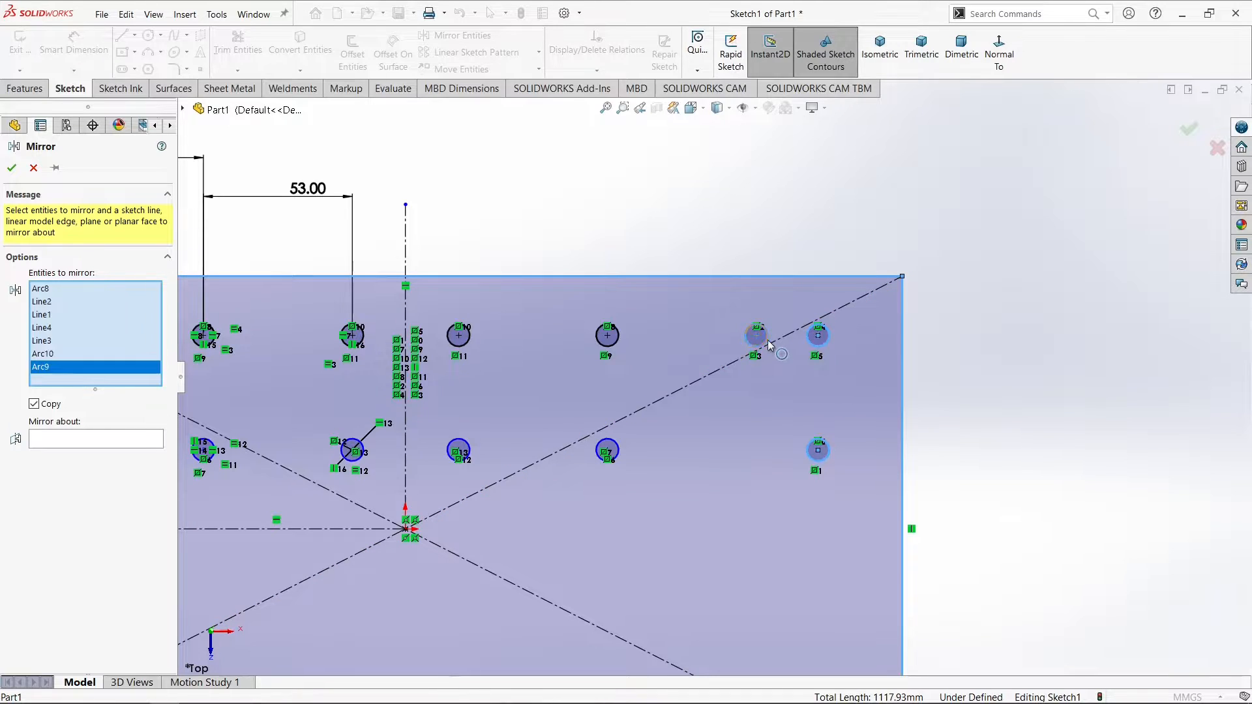
pyautogui.click(621, 339)
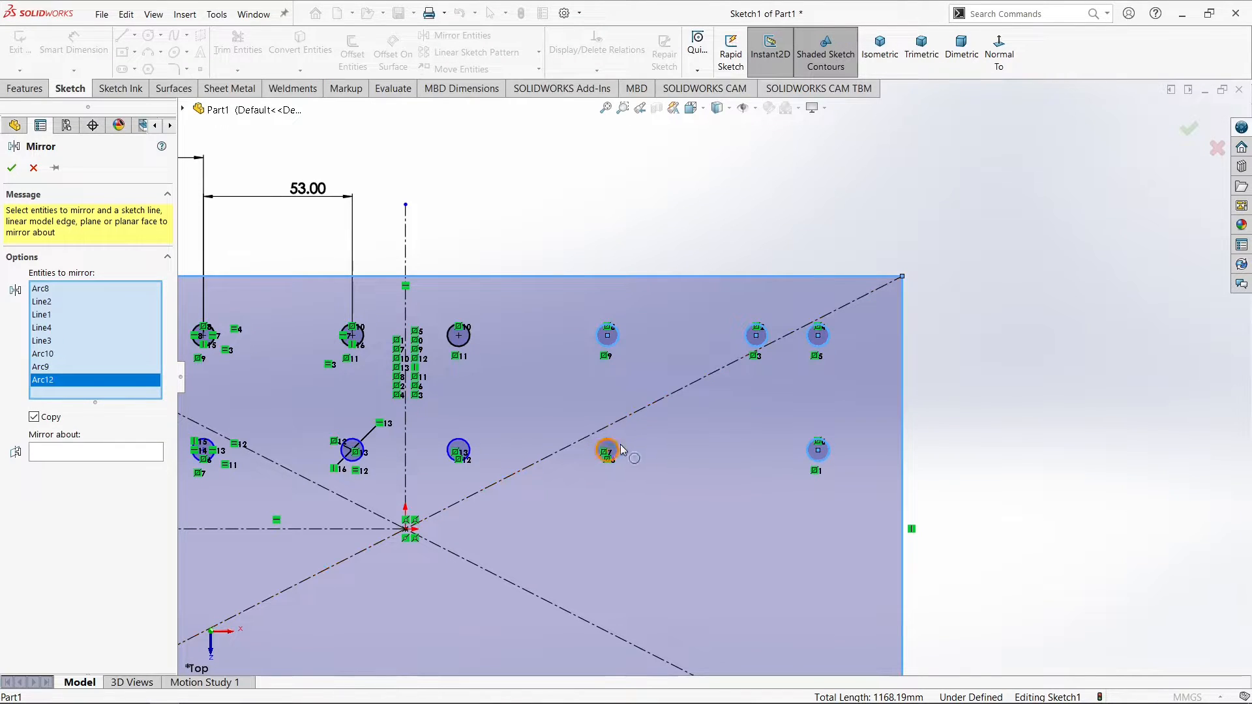
pyautogui.click(621, 451)
pyautogui.click(451, 444)
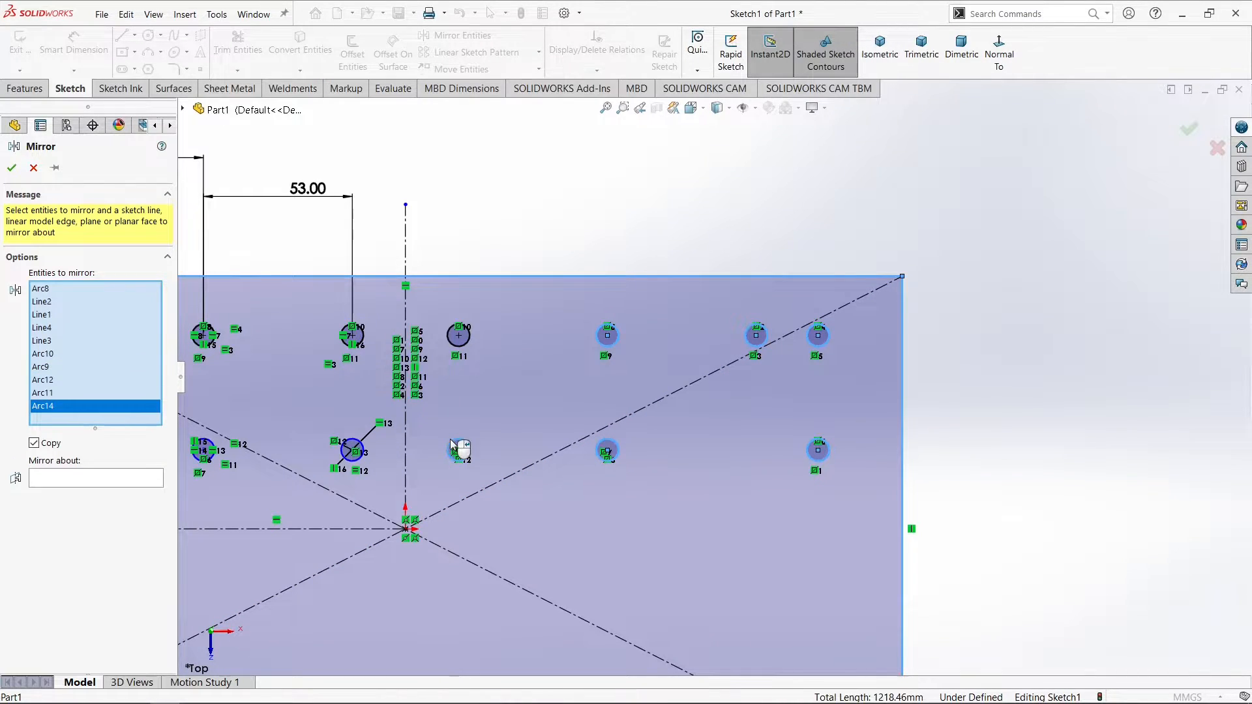
pyautogui.click(471, 346)
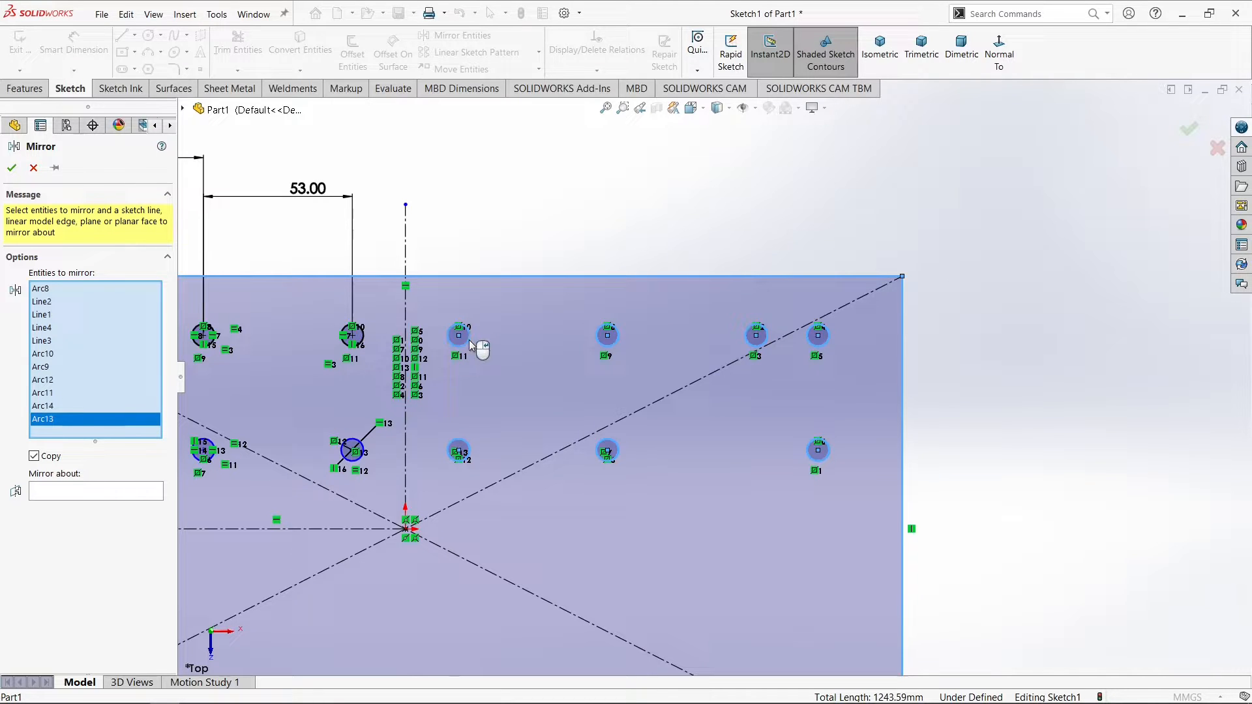
# Add the seven circles in the plate's left half to the entities to mirror.
pyautogui.click(367, 347)
pyautogui.click(364, 452)
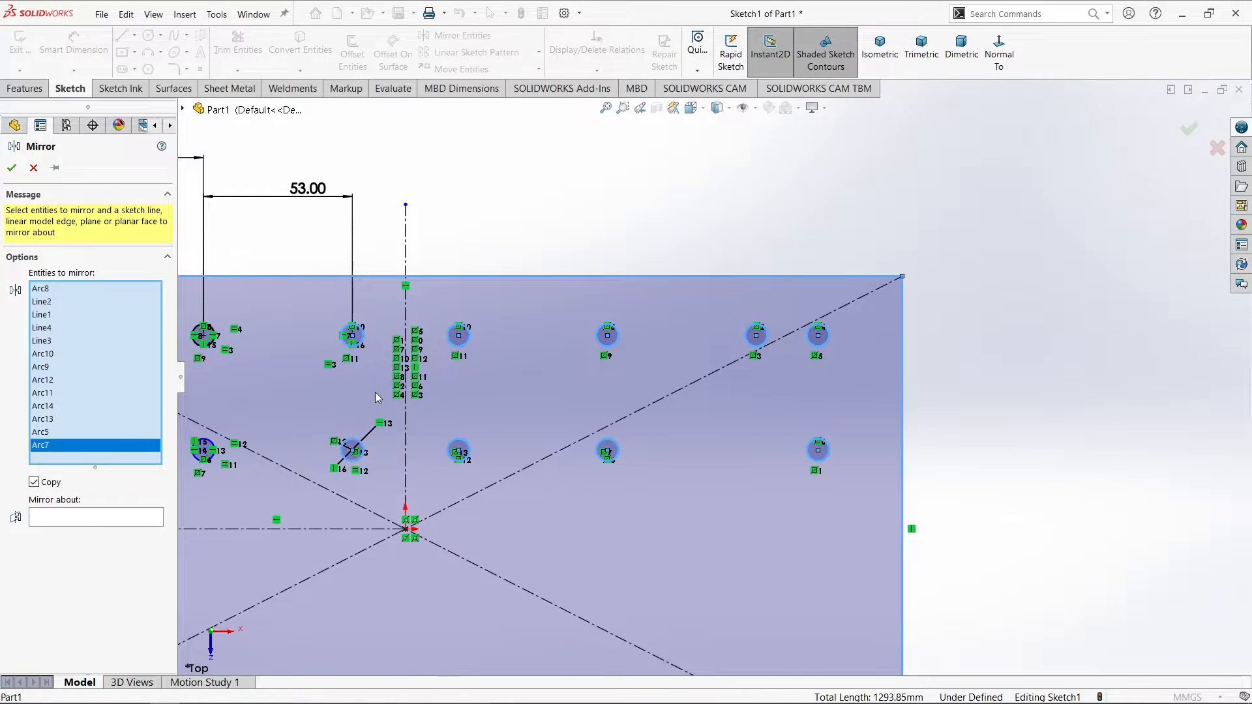
pyautogui.scroll(4, 727, 373)
pyautogui.scroll(-4, 640, 441)
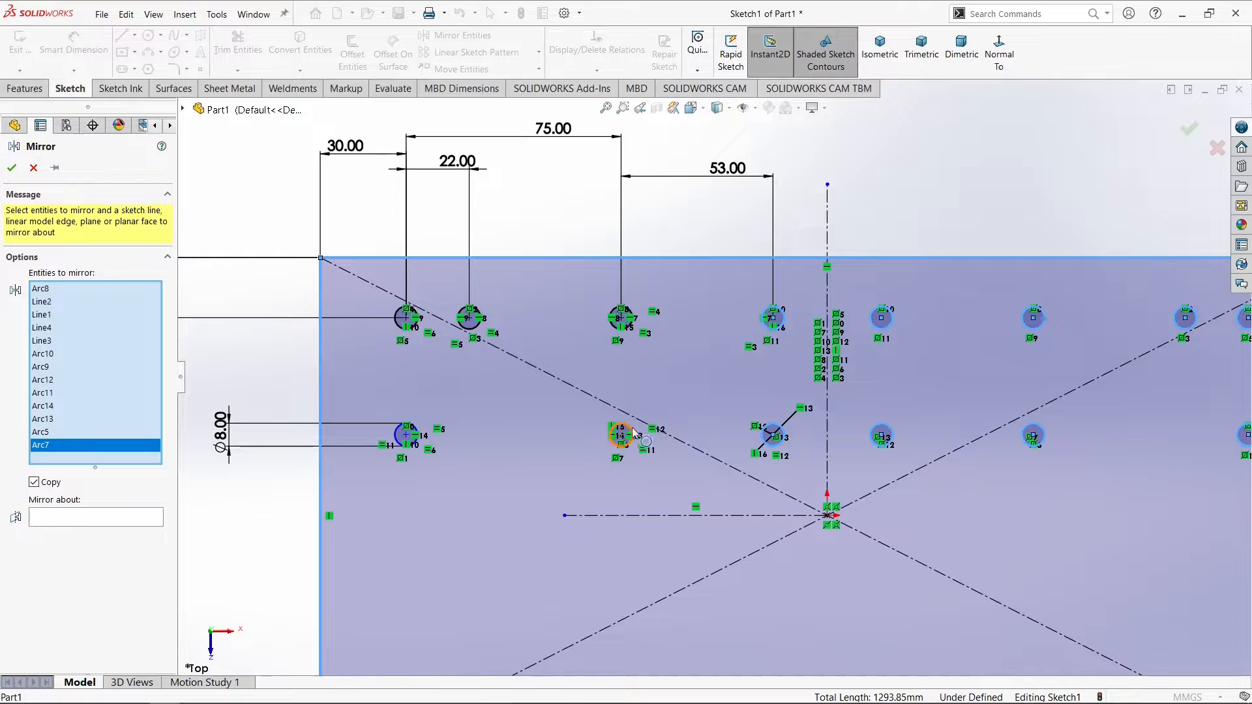
pyautogui.click(632, 432)
pyautogui.click(611, 320)
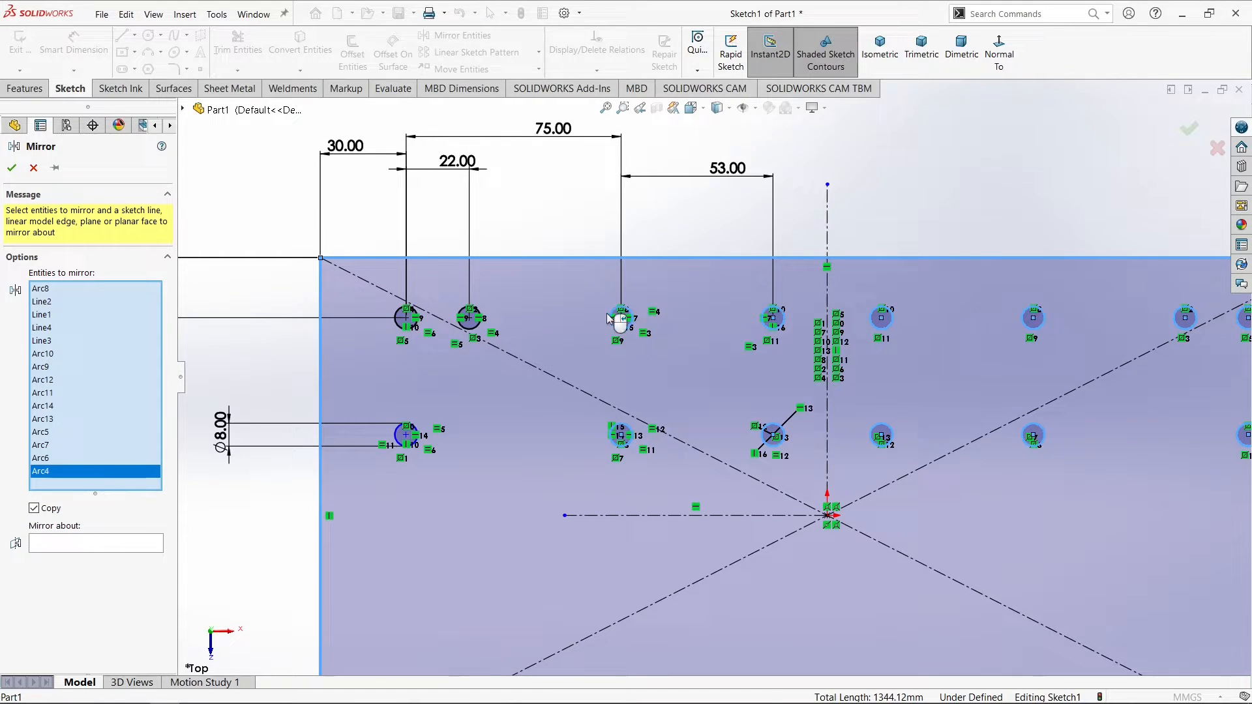
pyautogui.click(482, 317)
pyautogui.click(418, 316)
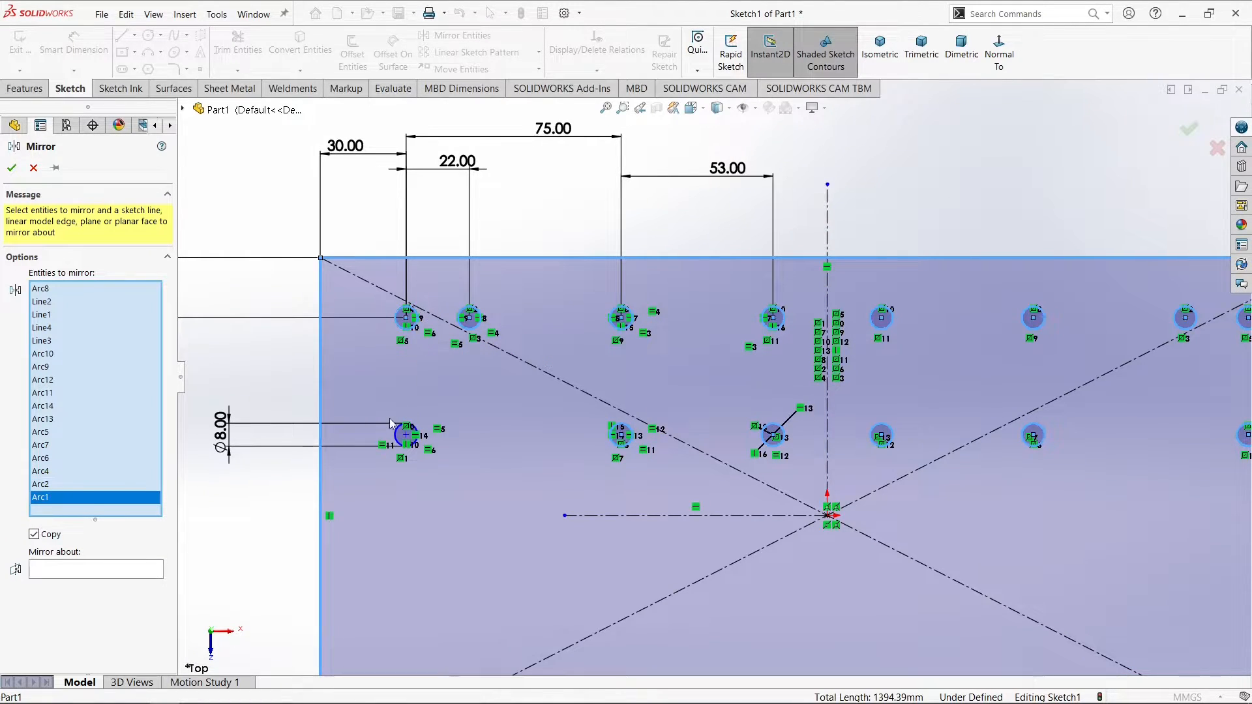
pyautogui.click(394, 436)
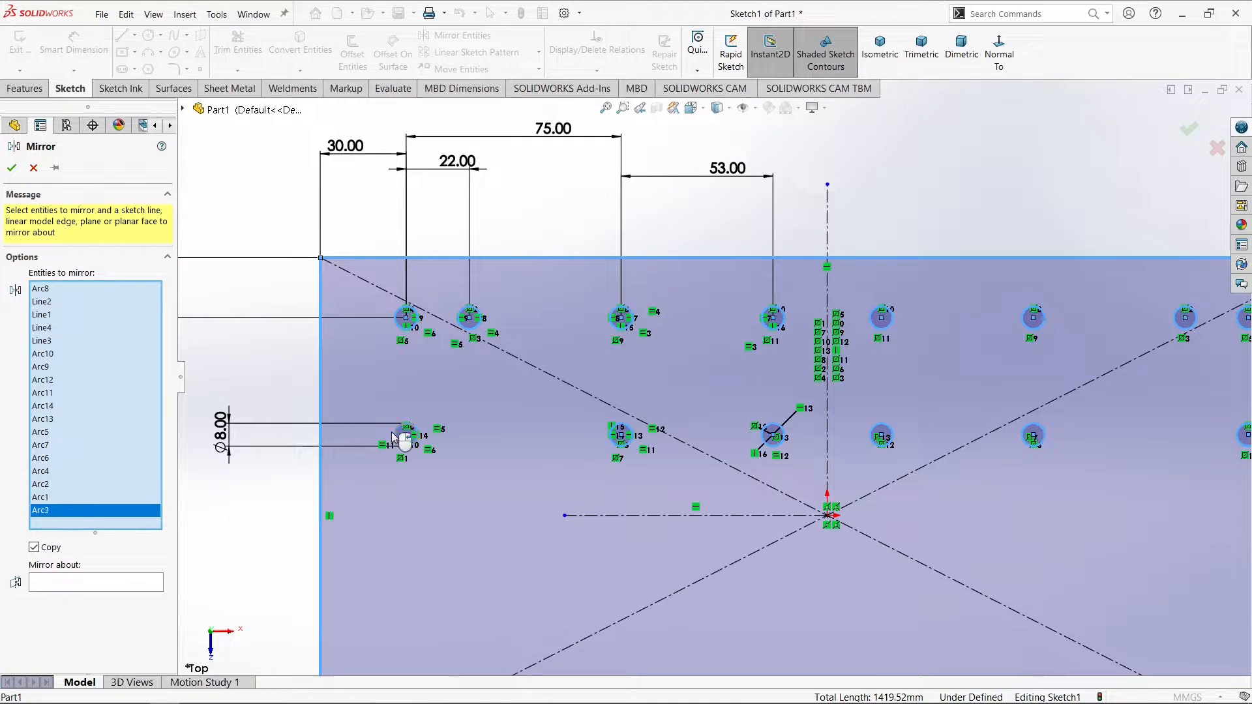
# Mirror the selected plate edges and all fourteen circles about the horizontal centerline, keeping the originals, and exit the sketch.
pyautogui.click(96, 588)
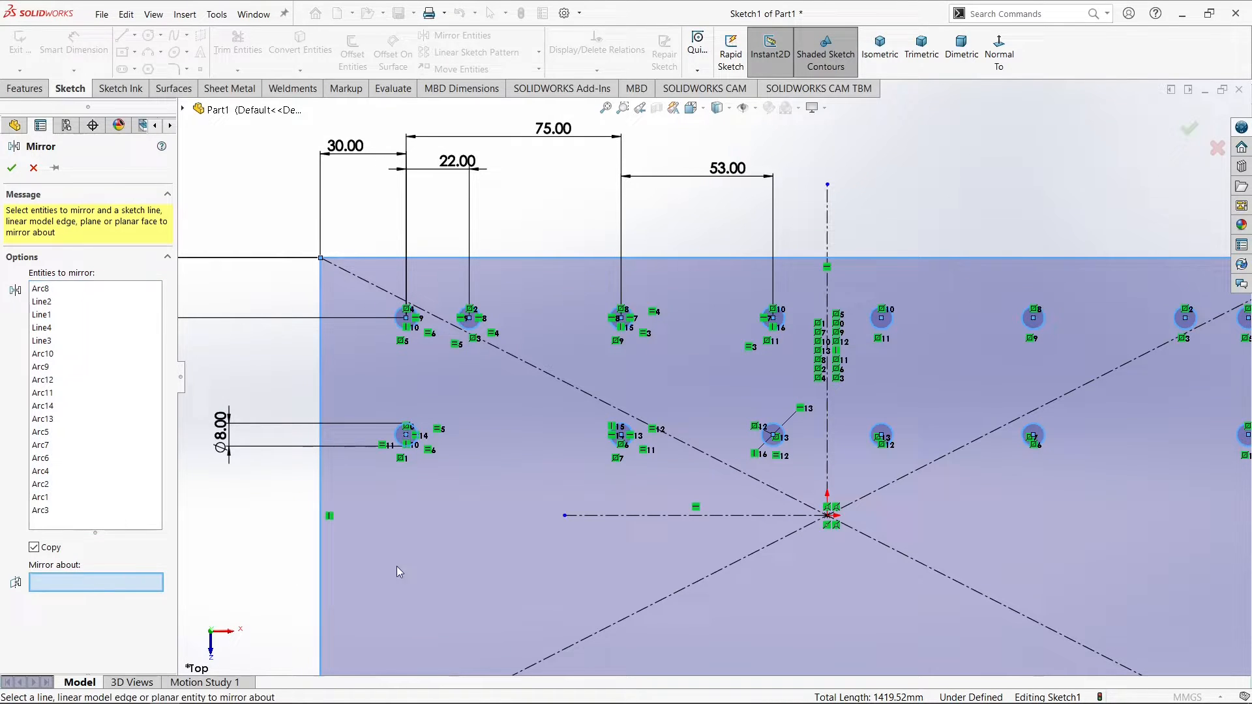
pyautogui.click(614, 516)
pyautogui.rightClick(627, 512)
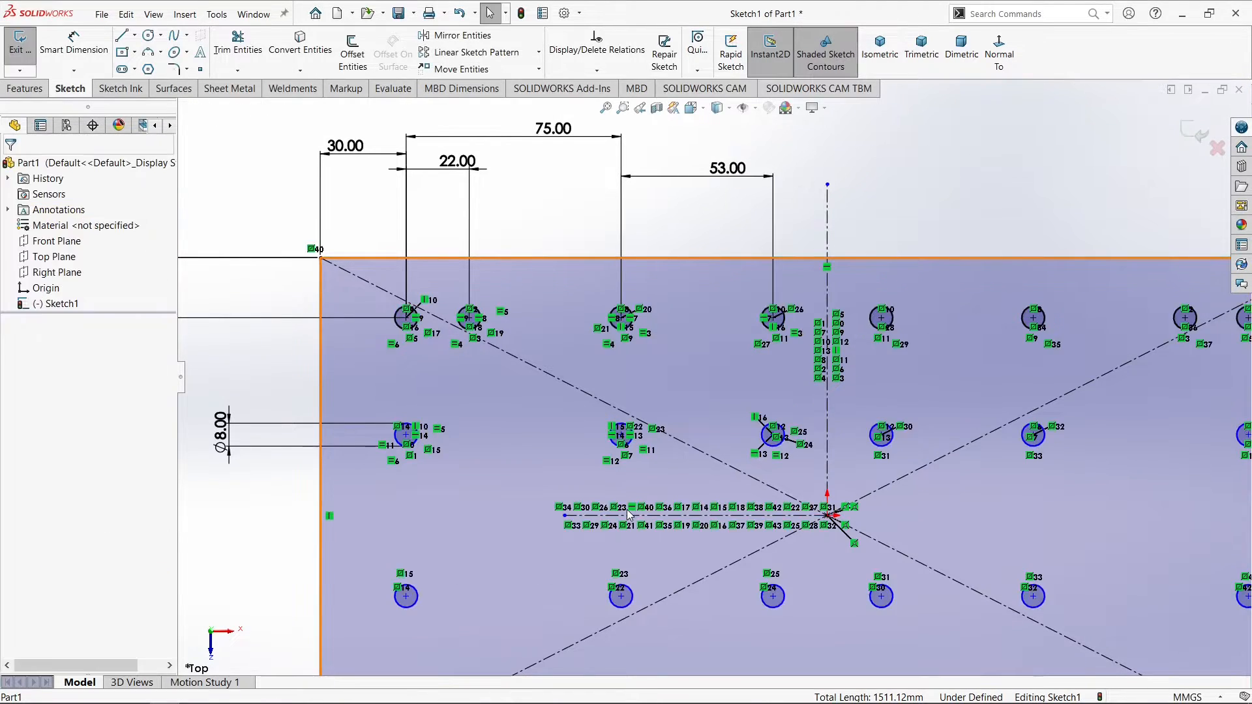
pyautogui.press('f')
pyautogui.scroll(-2, 876, 531)
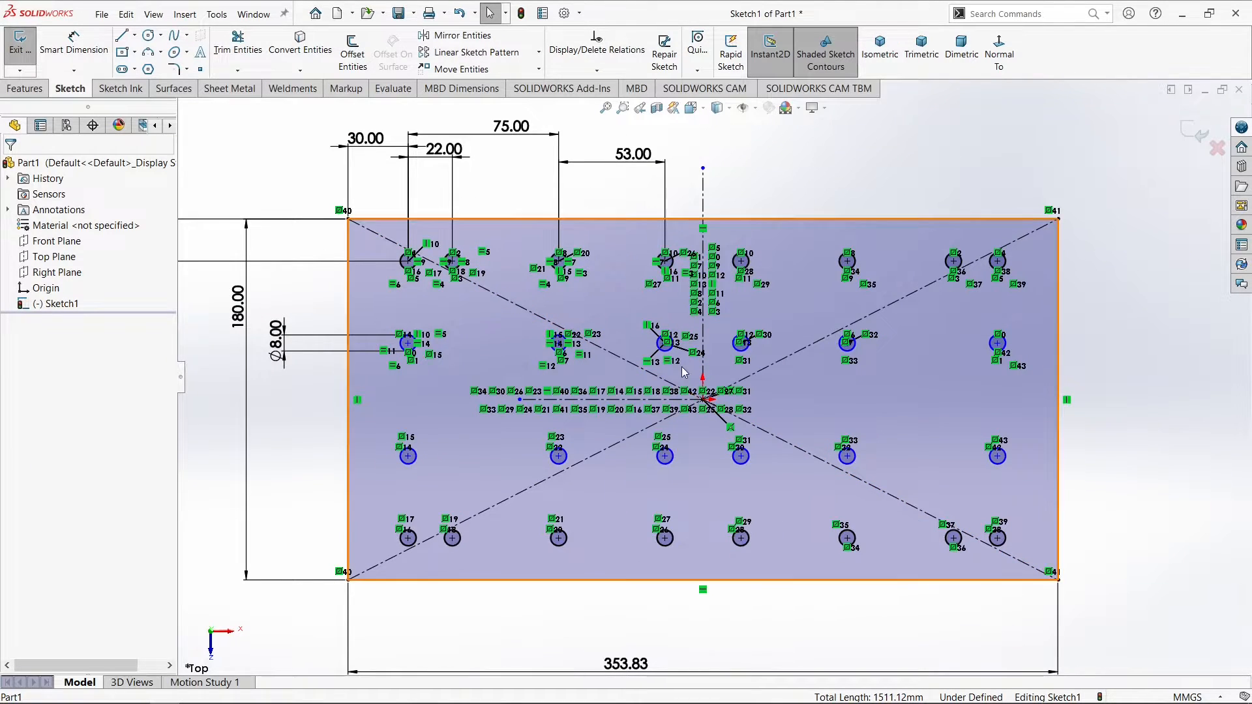
pyautogui.scroll(1, 691, 392)
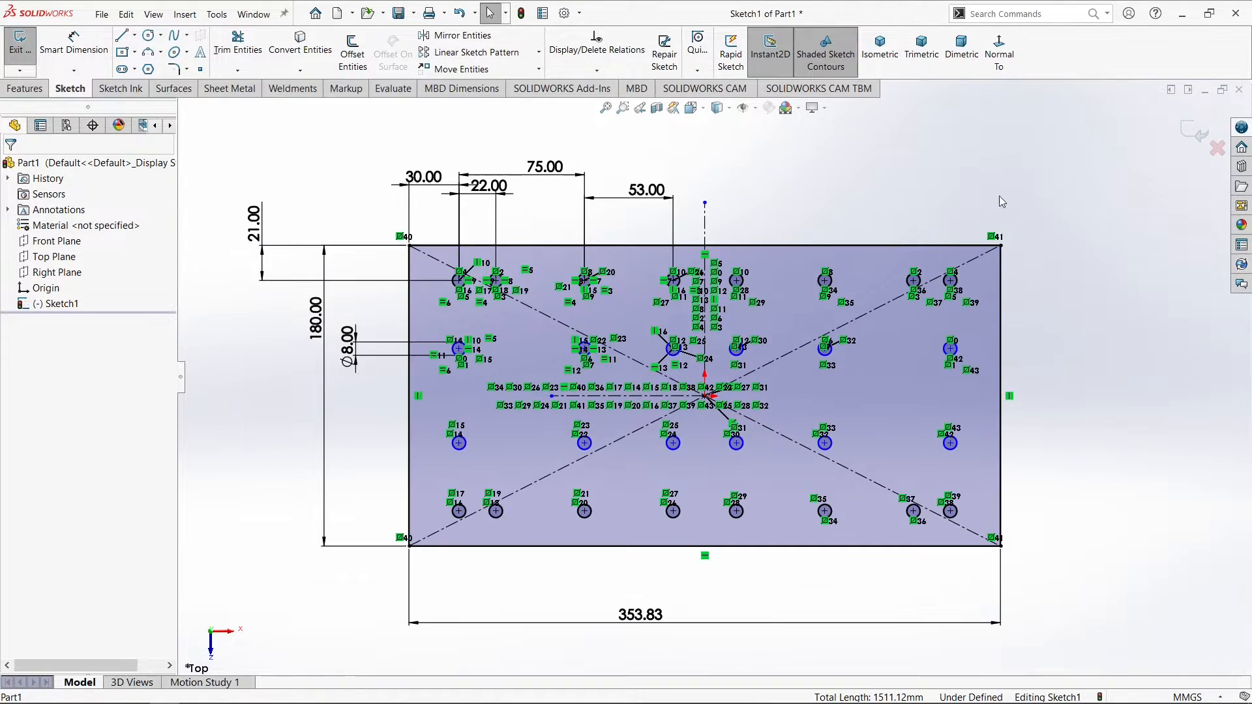
pyautogui.click(1195, 137)
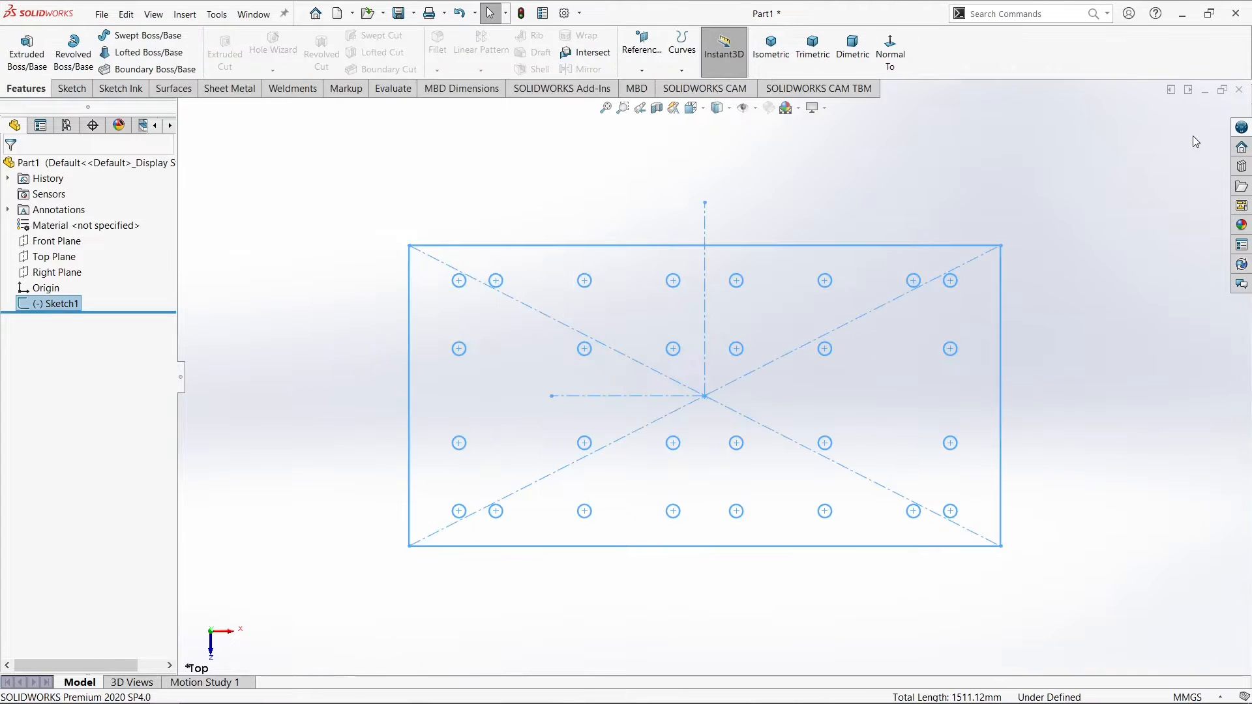
pyautogui.click(856, 181)
# Start an extruded boss from the plate sketch, using the plate region around the circles as the contour.
pyautogui.click(69, 91)
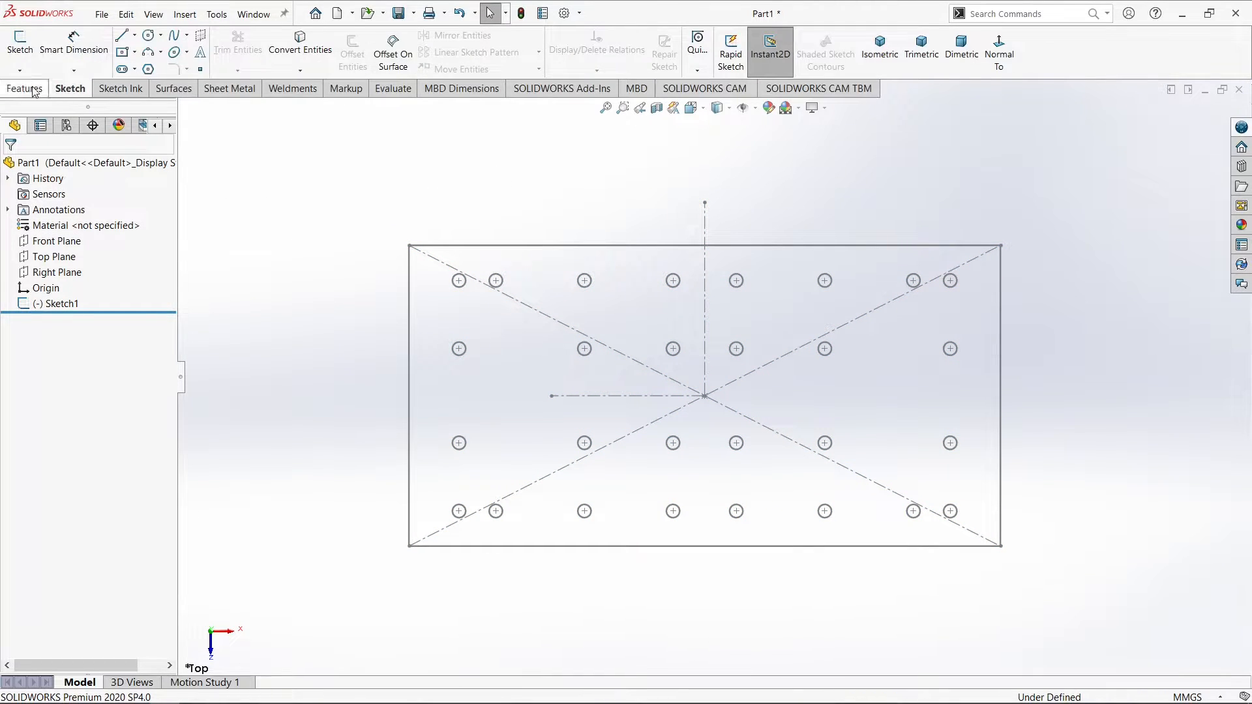
pyautogui.click(34, 91)
pyautogui.click(27, 51)
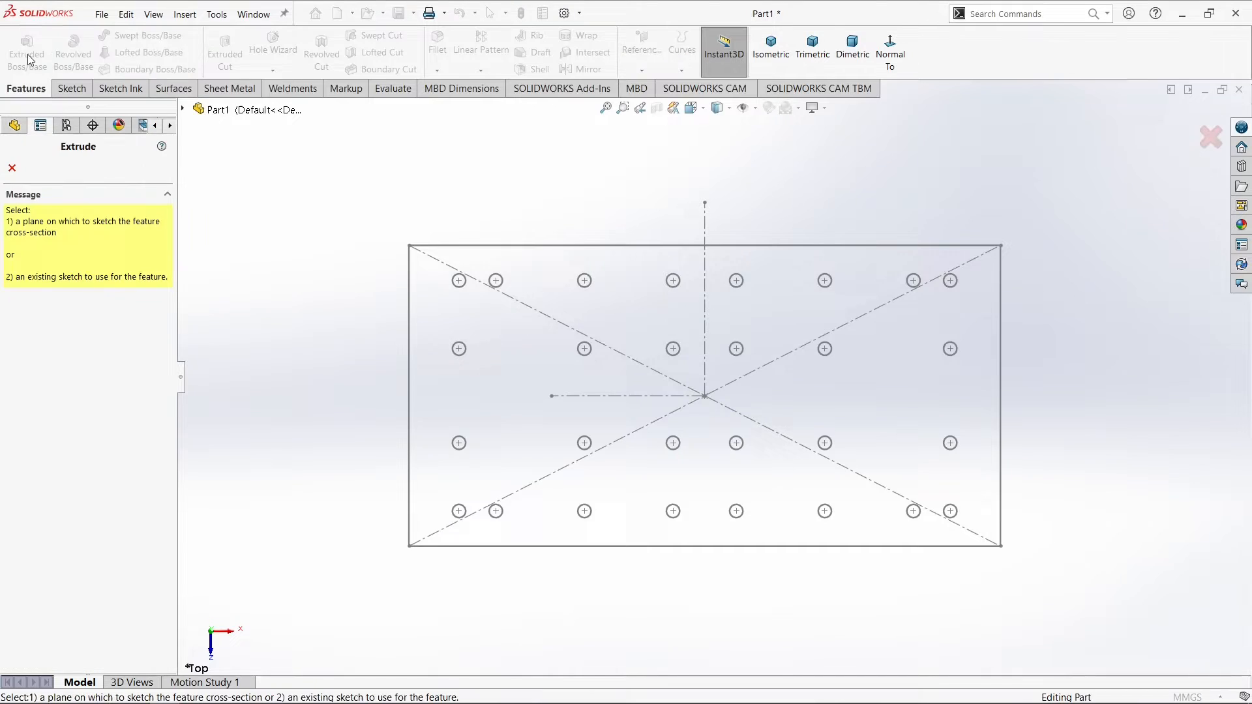
pyautogui.click(183, 108)
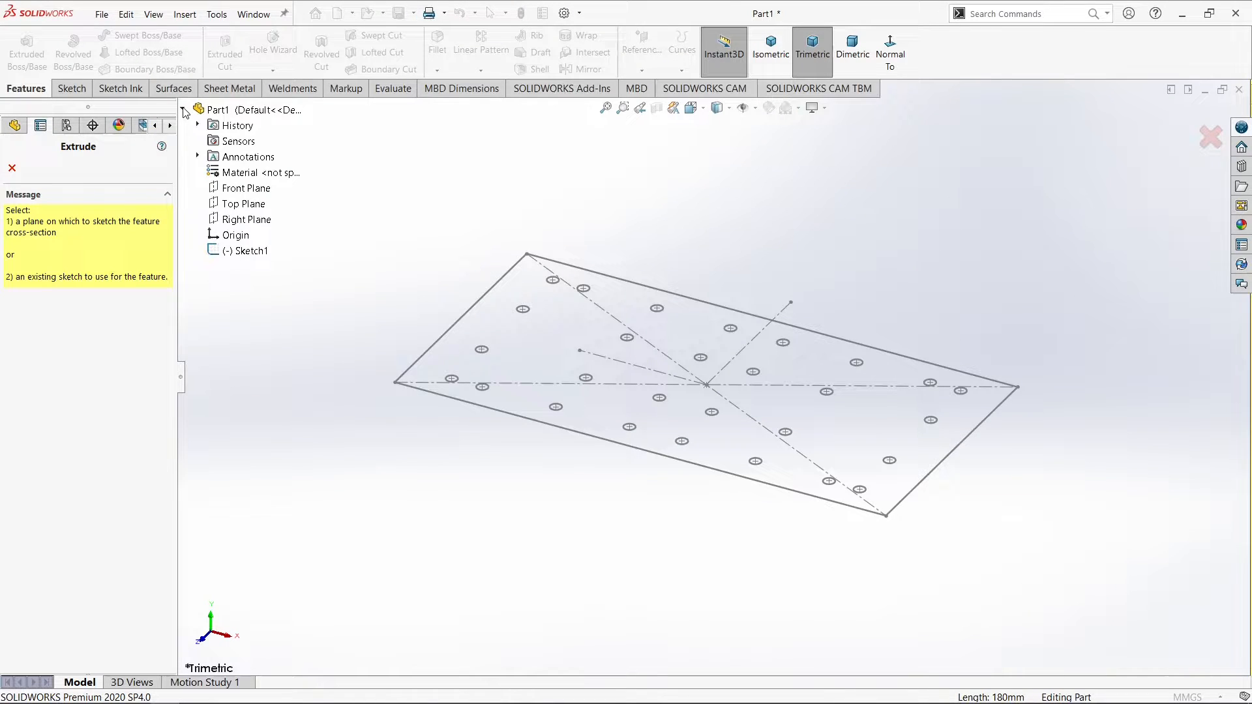
pyautogui.click(239, 253)
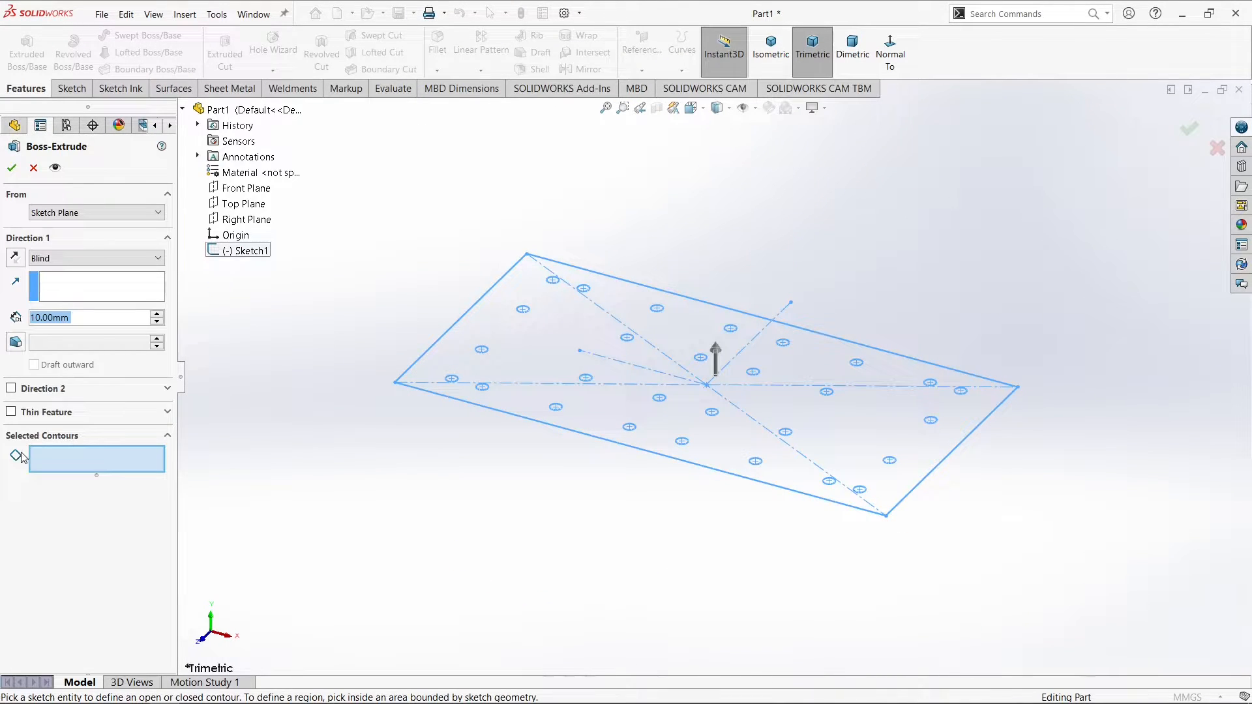
pyautogui.click(36, 437)
pyautogui.click(35, 438)
pyautogui.click(467, 375)
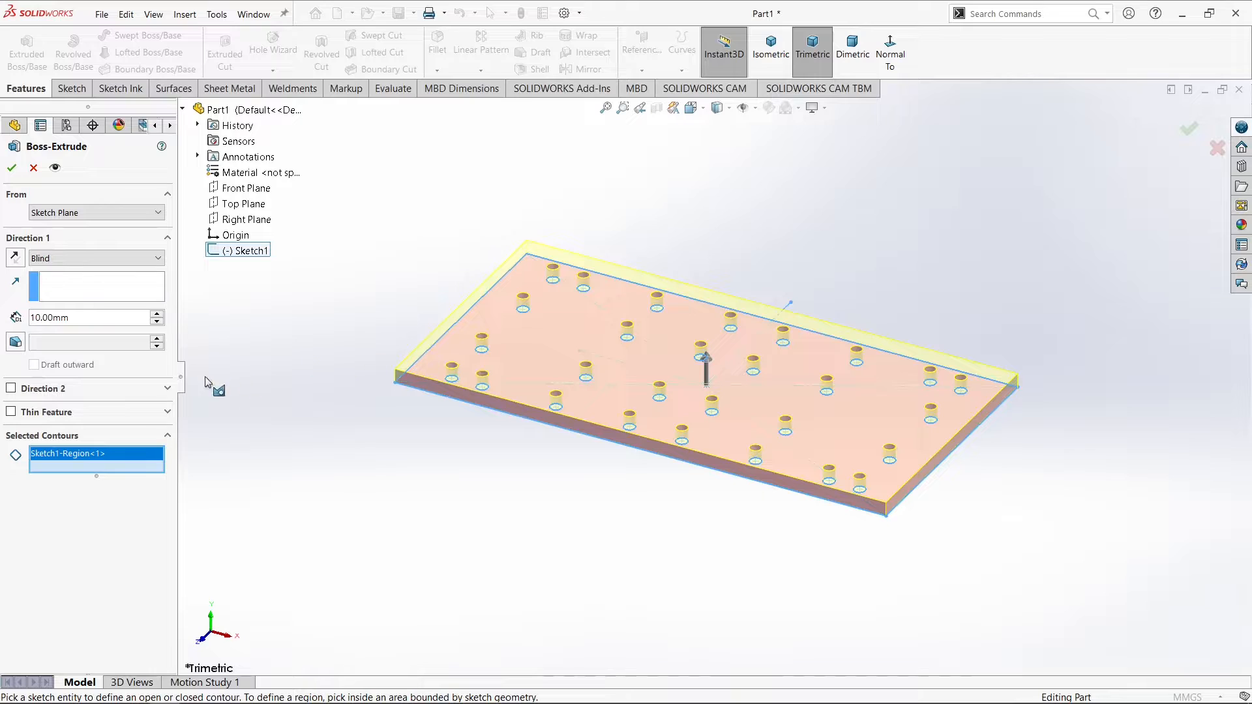
# Extrude the plate region 4 mm with the Mid Plane end condition.
pyautogui.moveTo(86, 313); pyautogui.dragTo(5, 315)
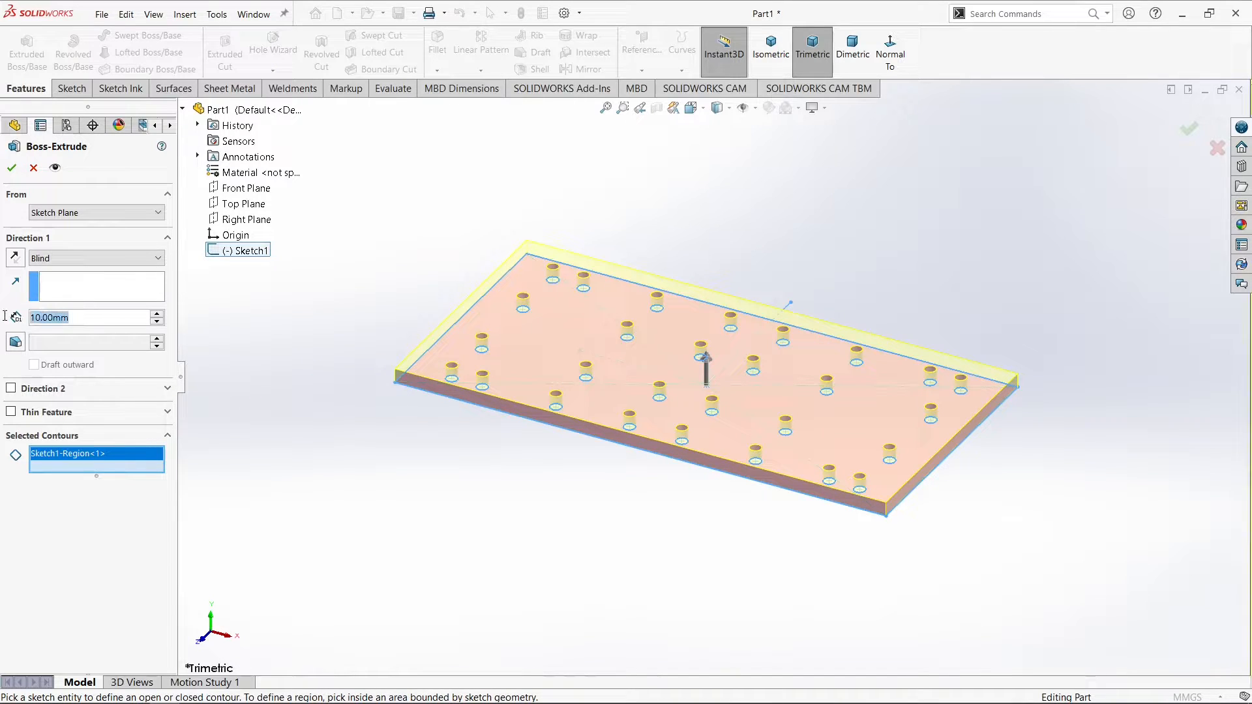
pyautogui.write('6')
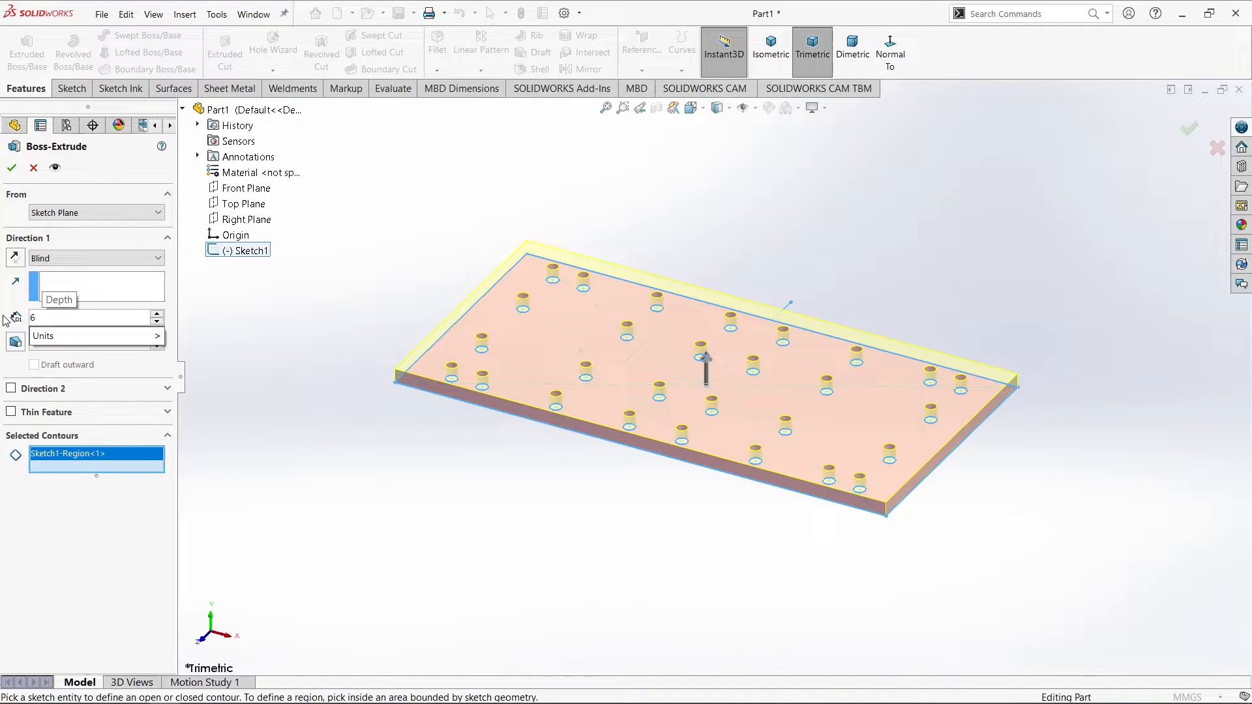
pyautogui.press('BackSpace')
pyautogui.write('4')
pyautogui.click(70, 261)
pyautogui.click(81, 262)
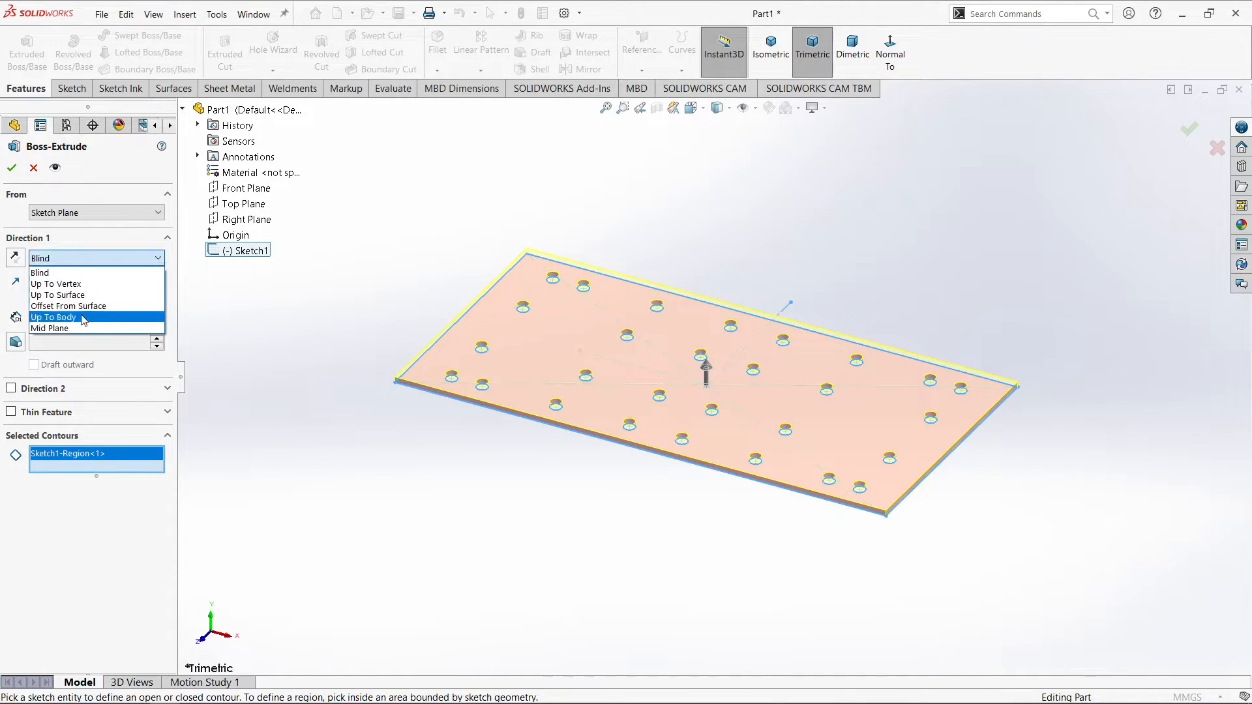
pyautogui.click(72, 328)
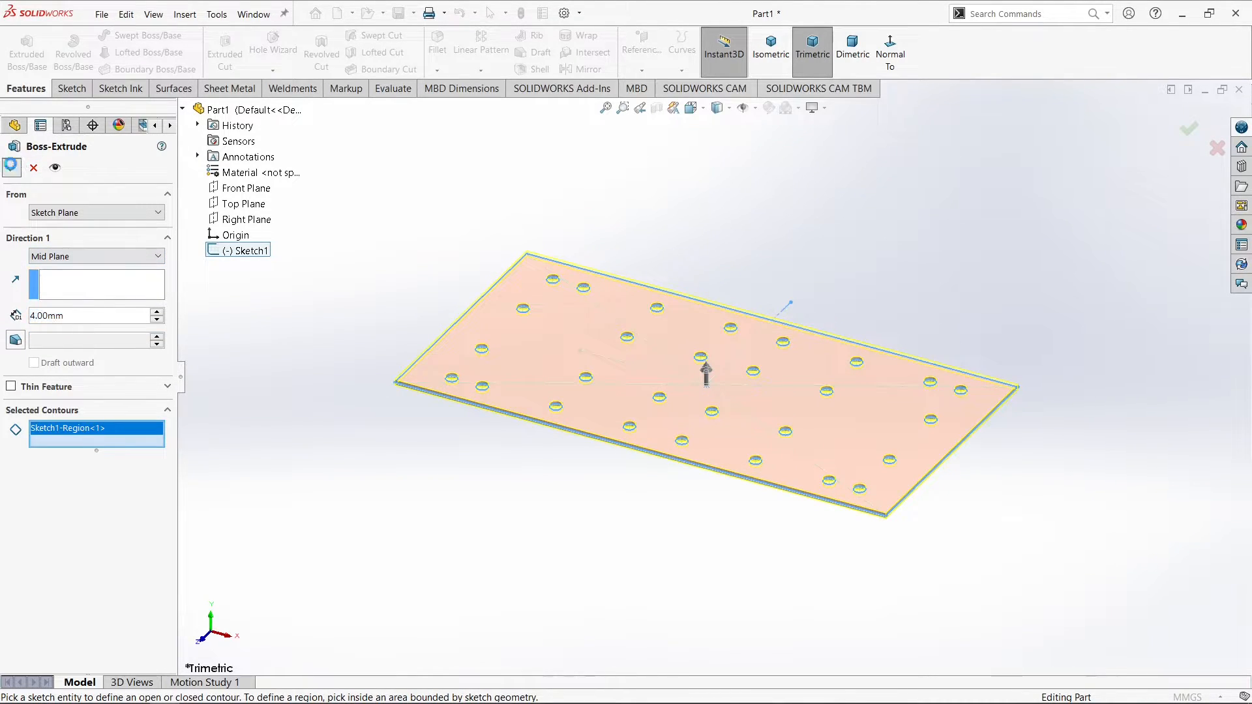
pyautogui.click(12, 168)
# Start a new sketch on the short end face at the plate's left side.
pyautogui.moveTo(315, 349); pyautogui.dragTo(456, 366, button='middle')
pyautogui.click(760, 56)
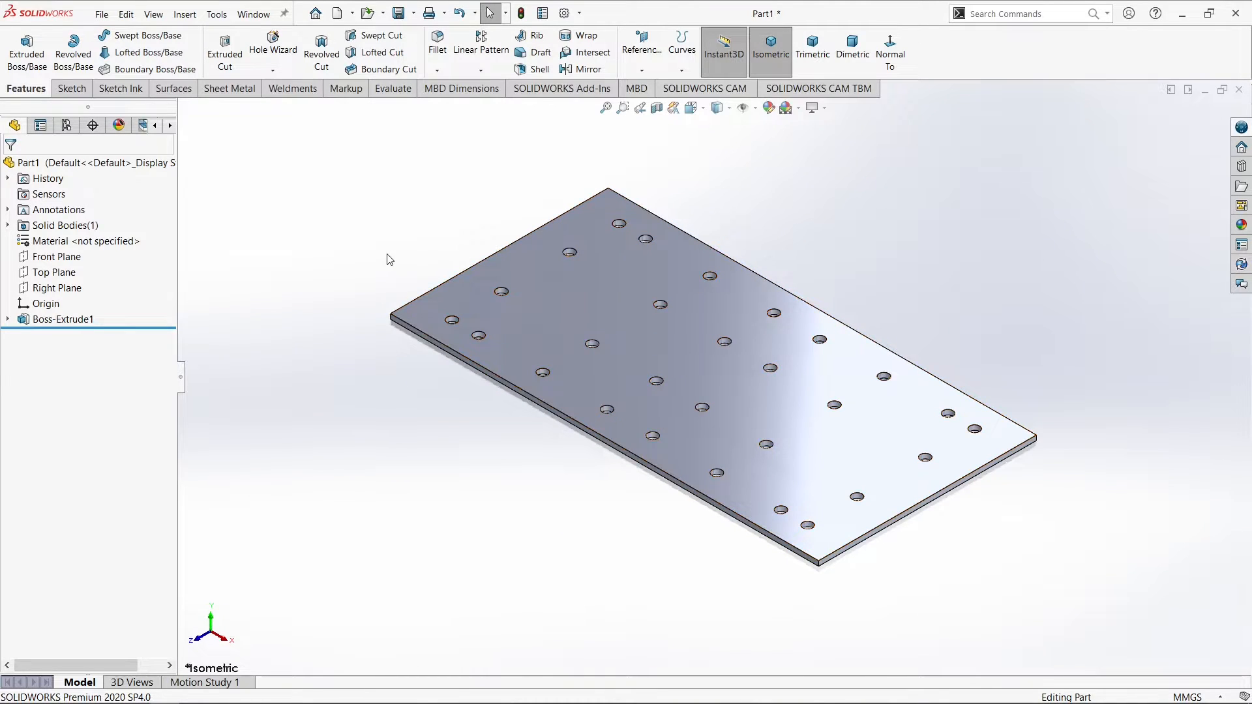
pyautogui.scroll(-2, 633, 294)
pyautogui.scroll(-2, 767, 435)
pyautogui.scroll(4, 768, 436)
pyautogui.moveTo(768, 441); pyautogui.dragTo(650, 444, button='middle')
pyautogui.scroll(-4, 690, 389)
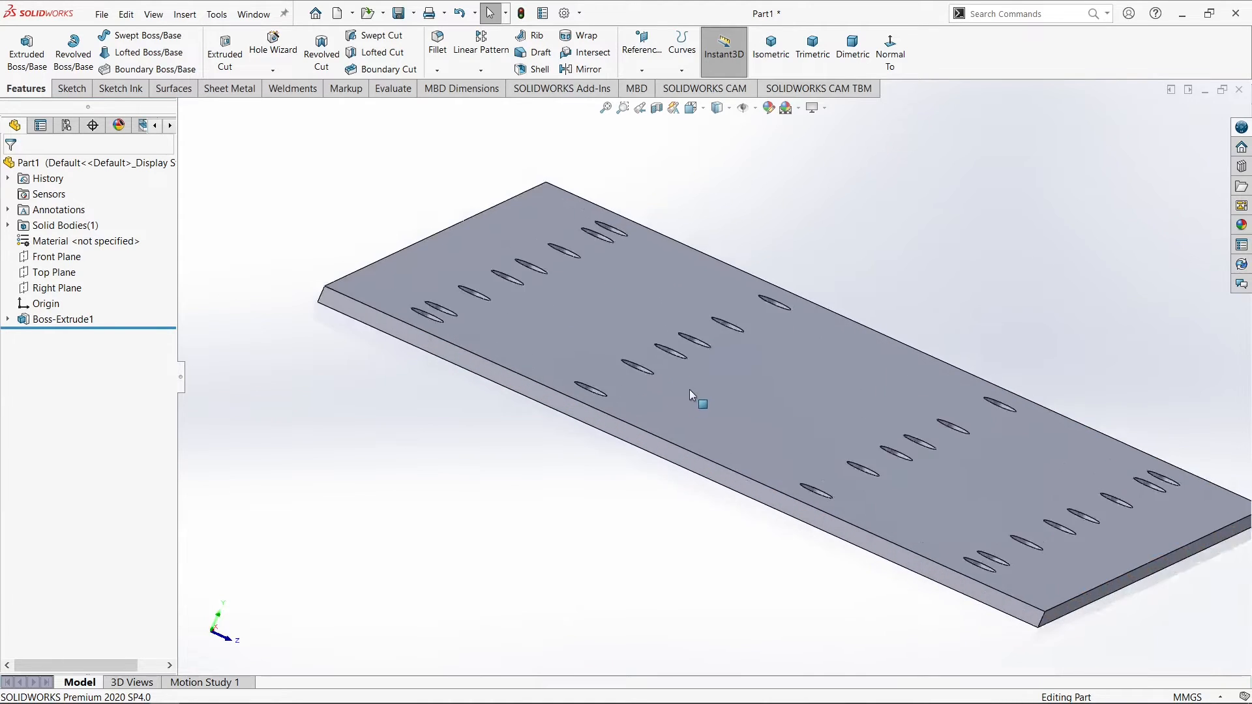
pyautogui.click(632, 452)
pyautogui.click(675, 416)
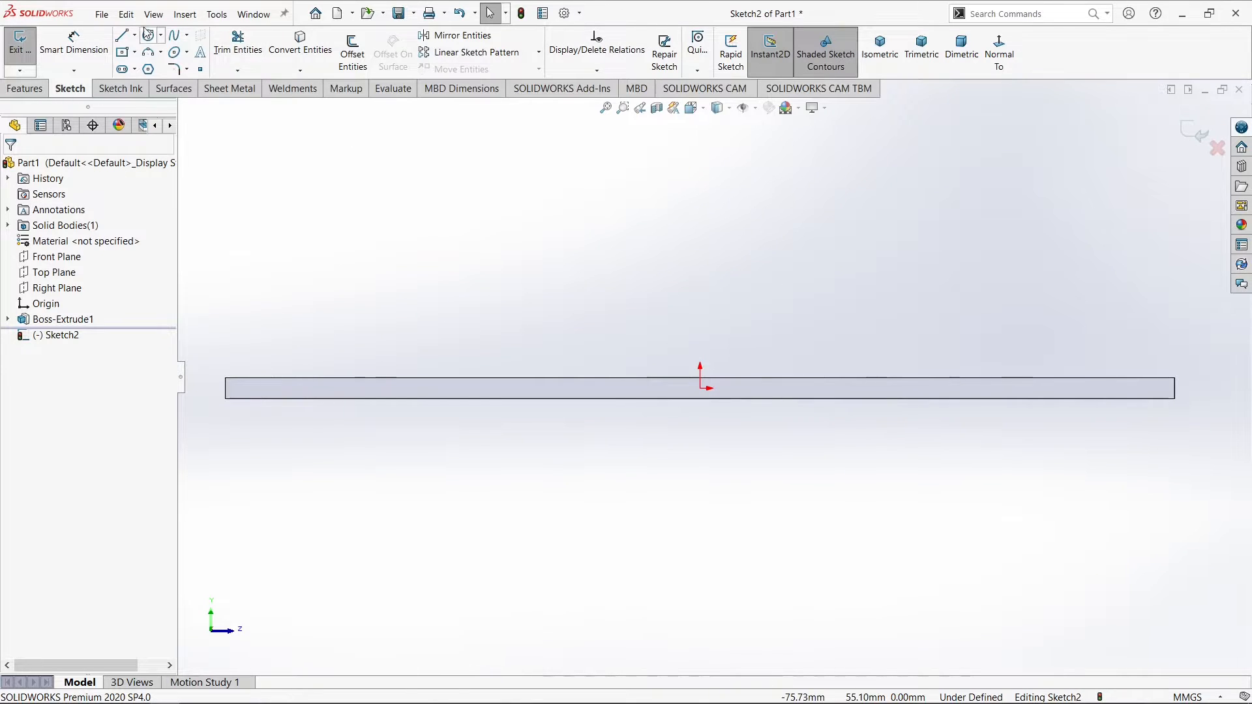
# Sketch a center rectangle about 57.5 mm long at the origin, spanning the full thickness of the end face.
pyautogui.click(135, 54)
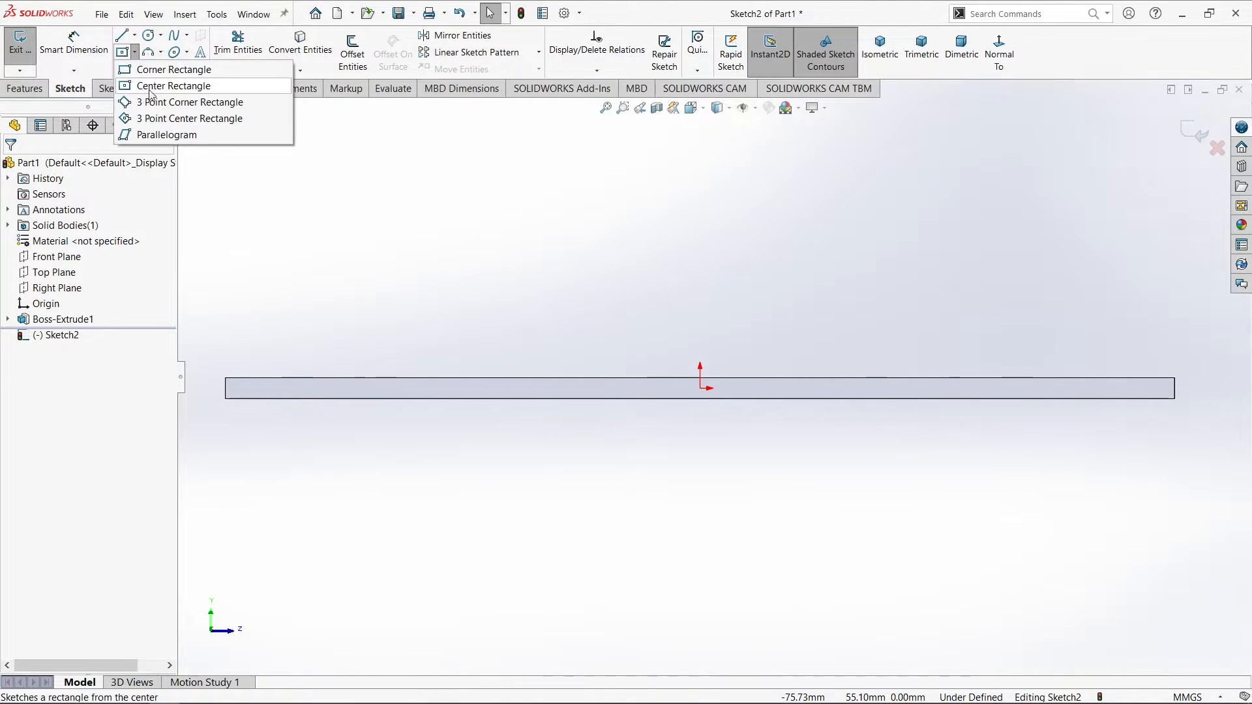
pyautogui.click(157, 83)
pyautogui.click(701, 389)
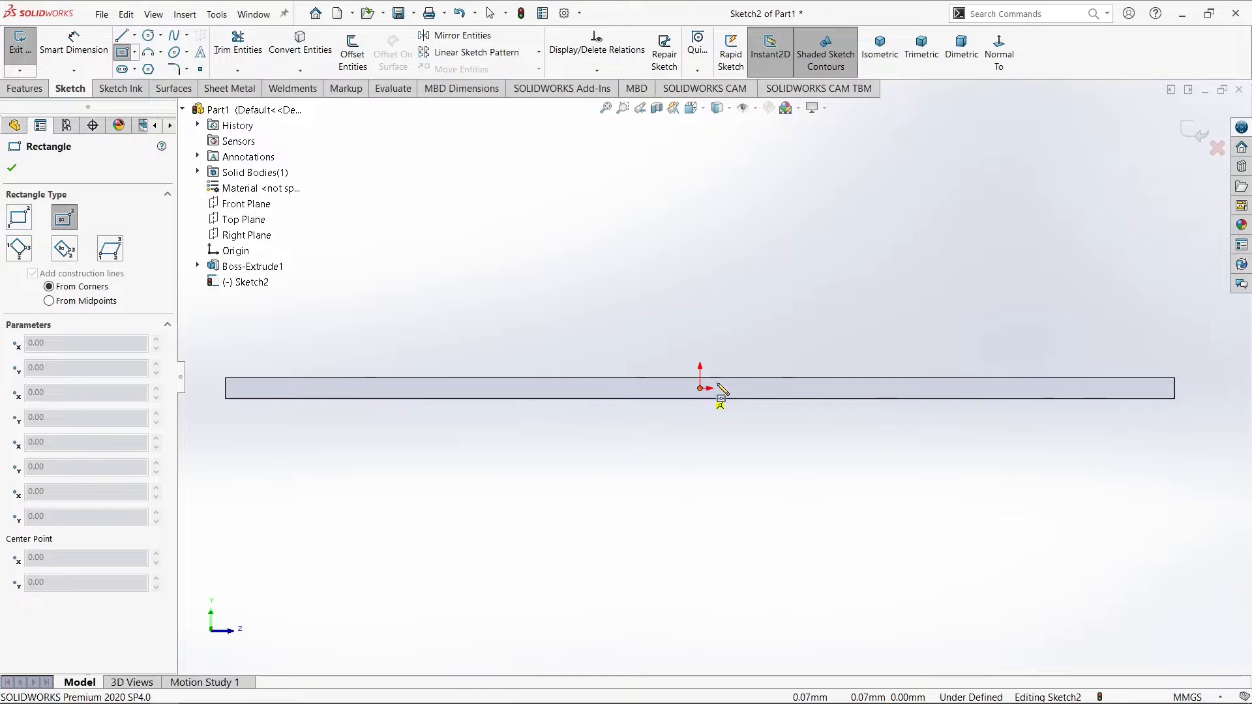
pyautogui.click(852, 378)
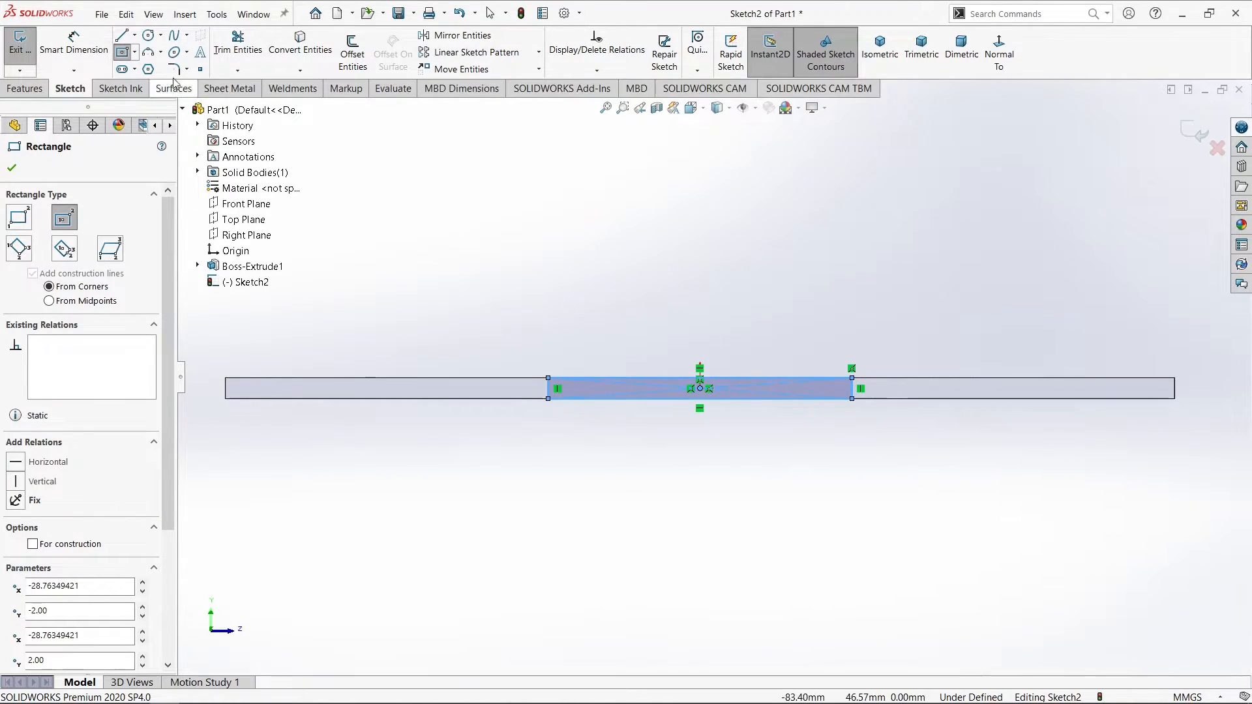
# Dimension the rectangle's long edge on the end face to 65 mm.
pyautogui.click(73, 44)
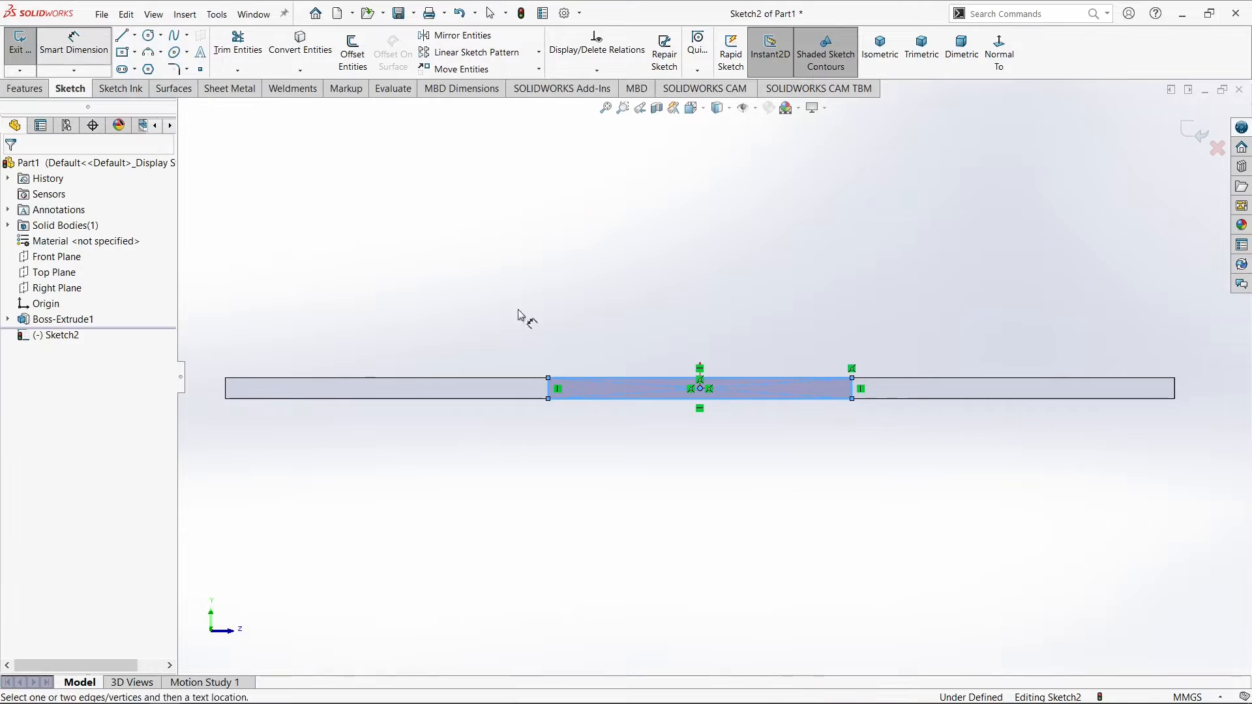
pyautogui.click(674, 401)
pyautogui.click(683, 512)
pyautogui.write('65')
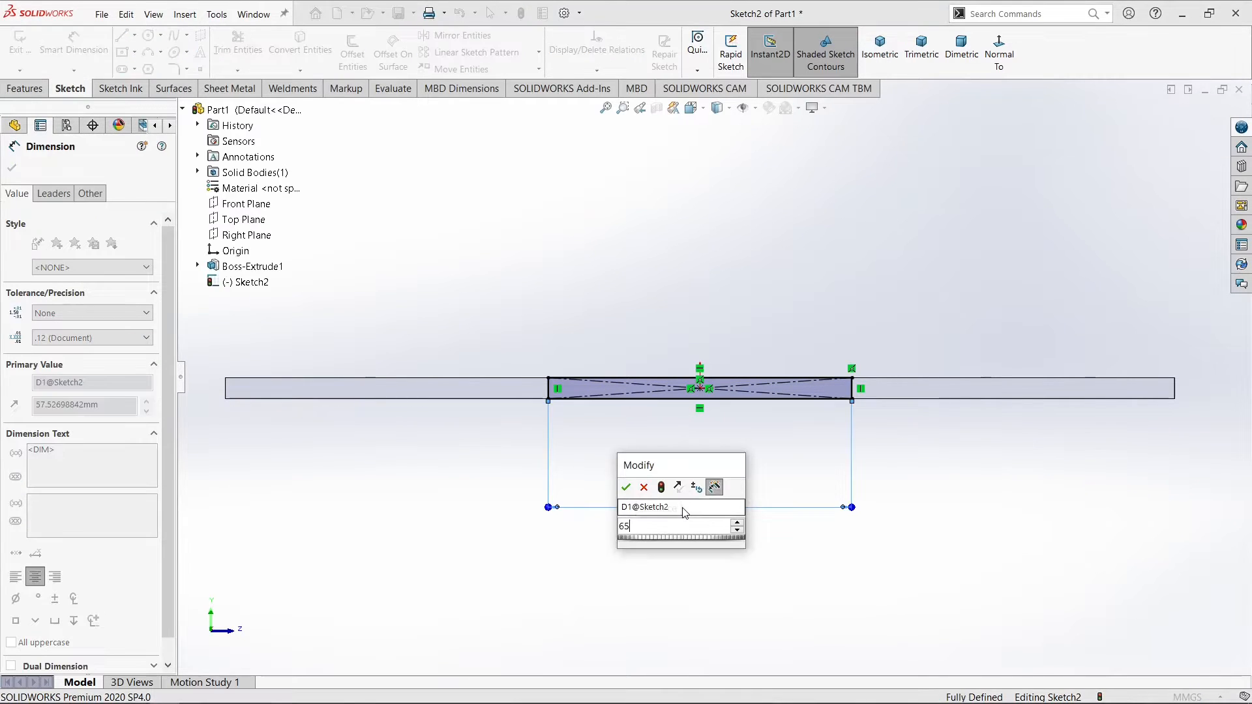
pyautogui.press('Return')
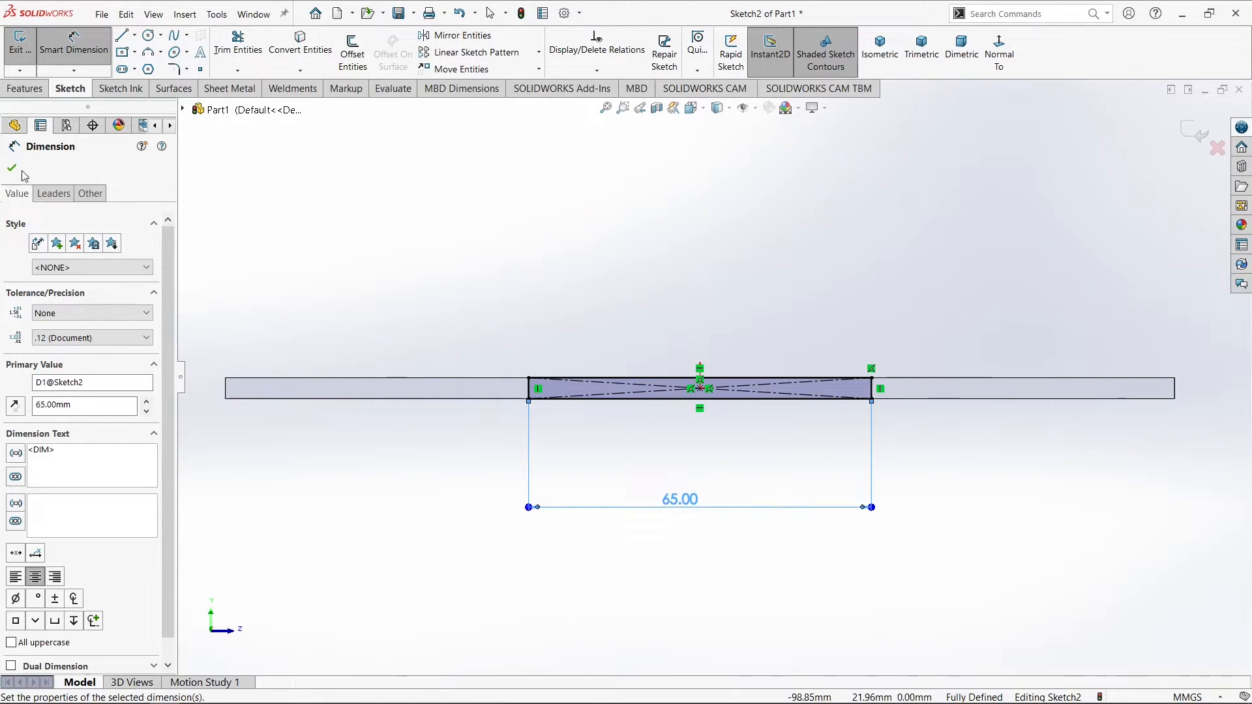
pyautogui.click(12, 169)
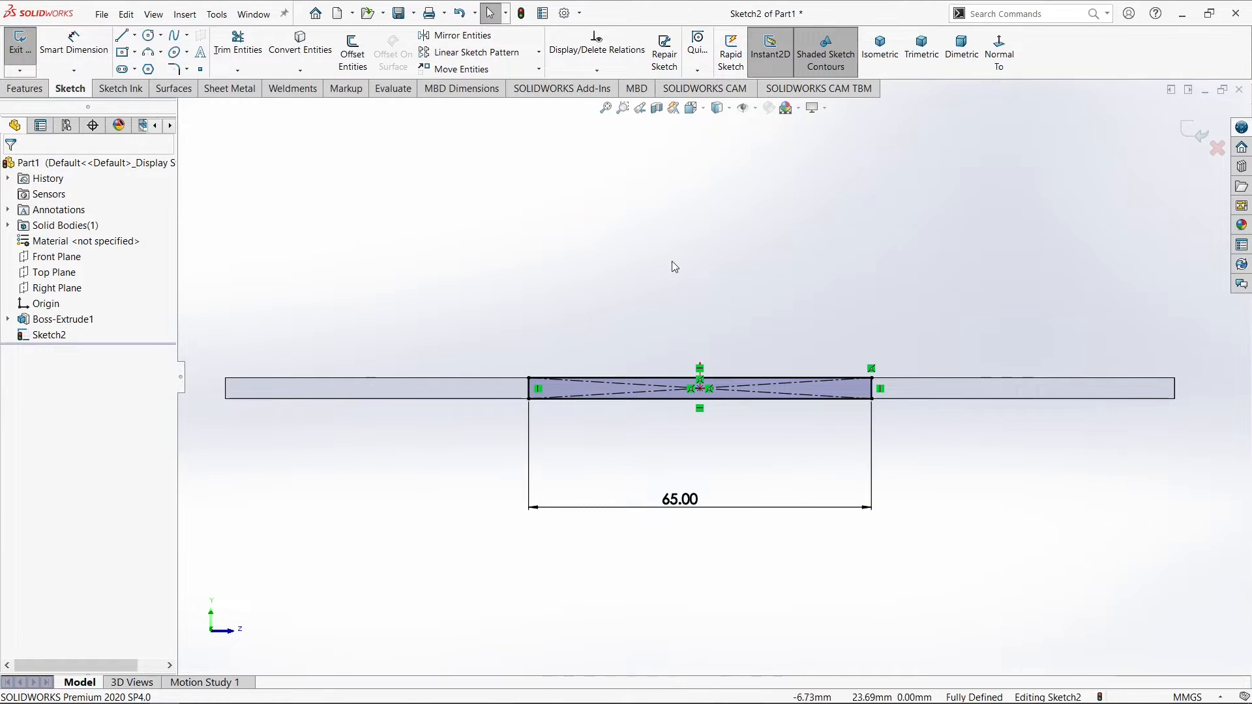
# Extrude the end-face rectangle outward 18 mm as a blind boss merged with the plate.
pyautogui.click(24, 89)
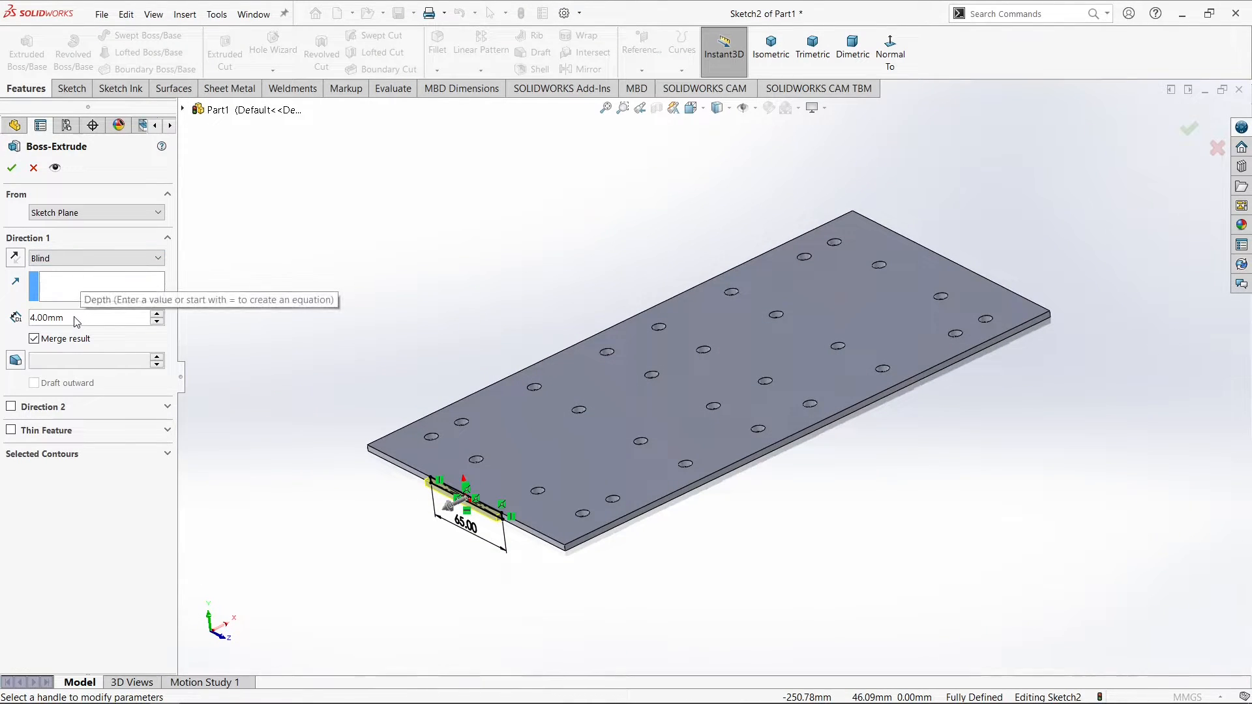
pyautogui.moveTo(76, 321); pyautogui.dragTo(26, 324)
pyautogui.write('18')
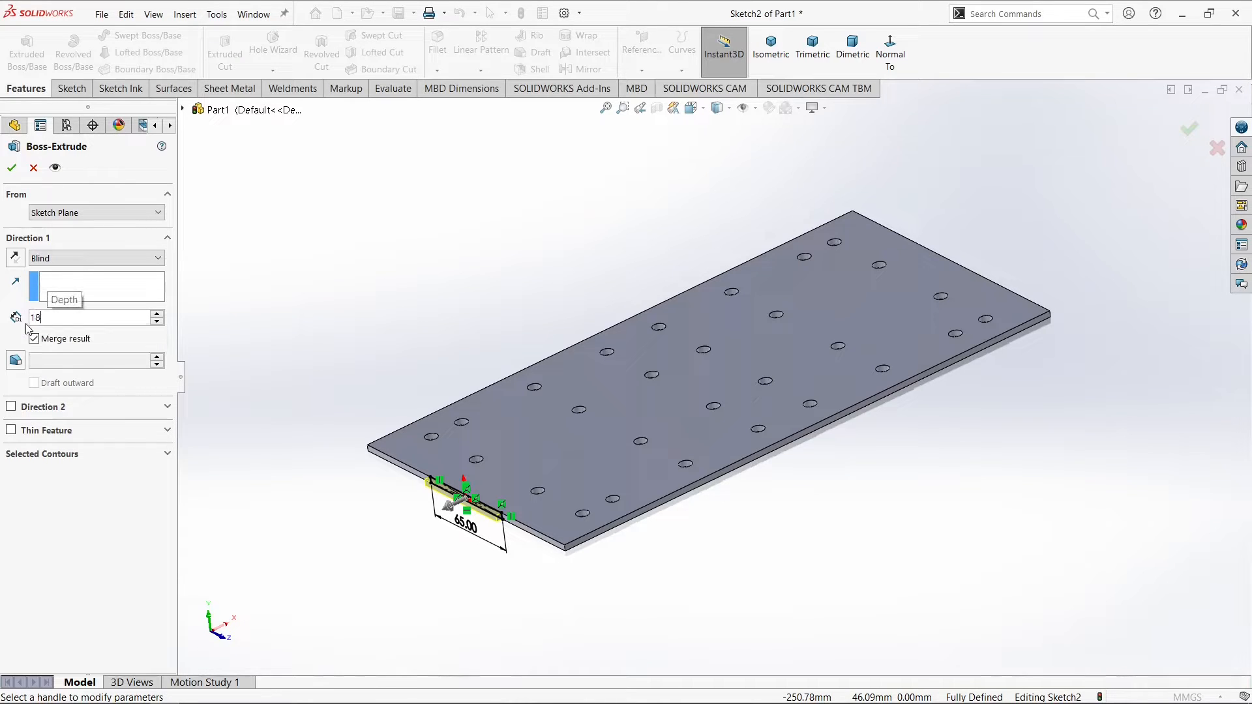
pyautogui.press('Return')
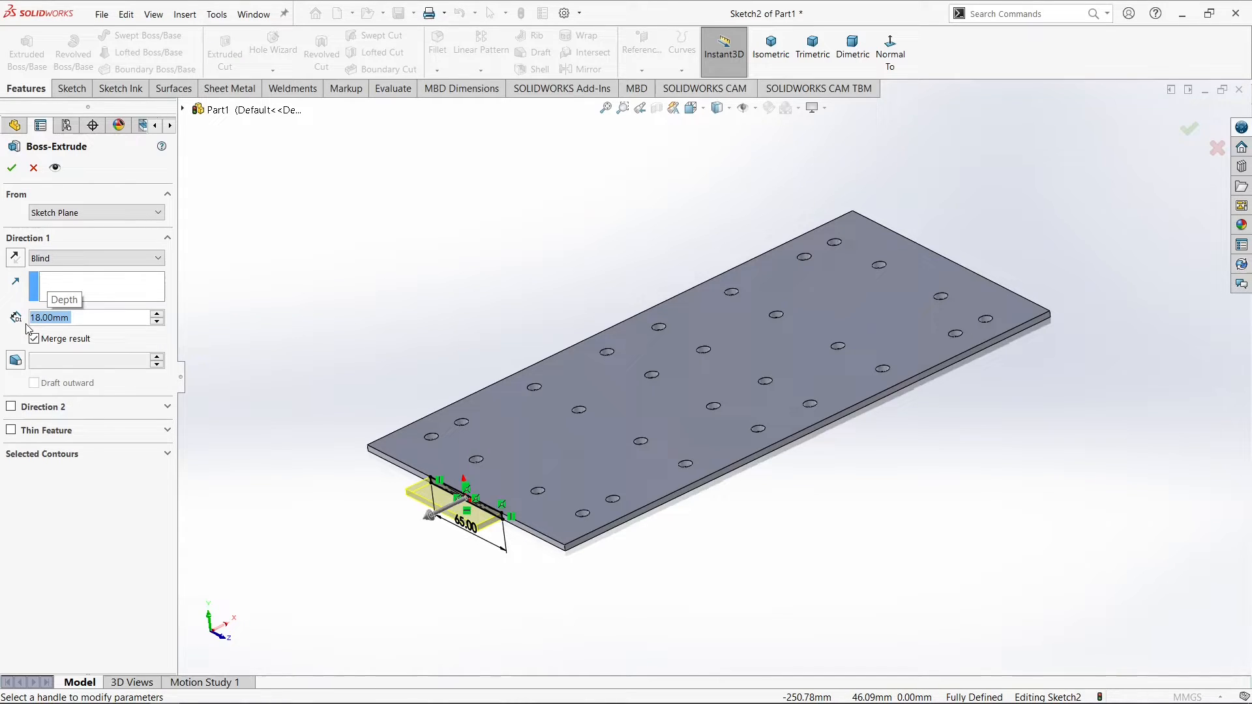
pyautogui.click(12, 168)
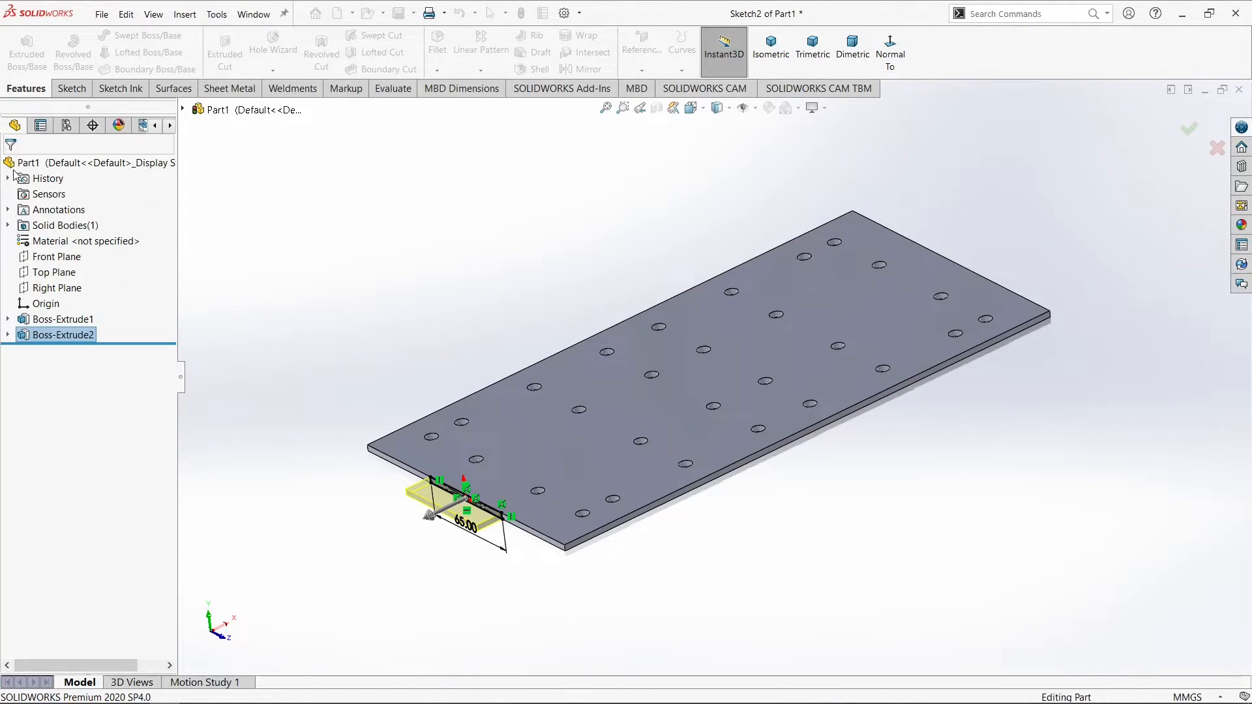
pyautogui.click(310, 329)
# Start a fillet on the two vertical inner corner edges where the end tab meets the plate.
pyautogui.moveTo(326, 408); pyautogui.dragTo(352, 396, button='middle')
pyautogui.scroll(-1, 516, 463)
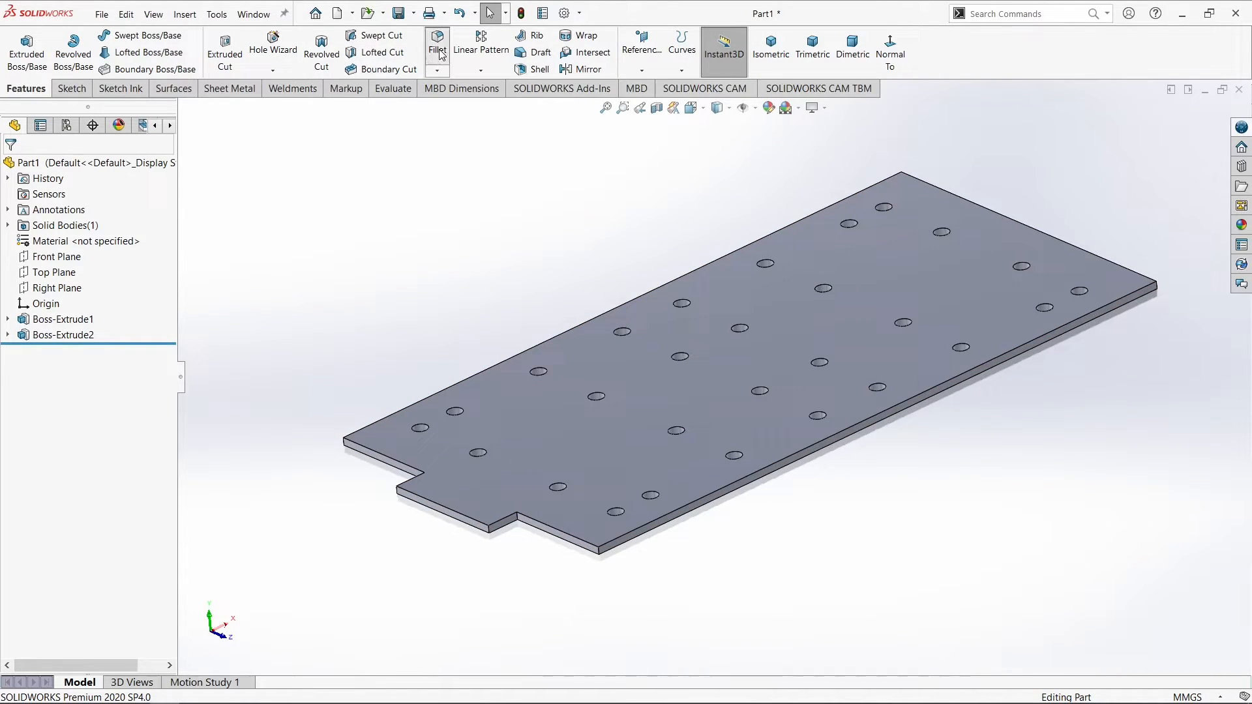
pyautogui.scroll(-3, 539, 516)
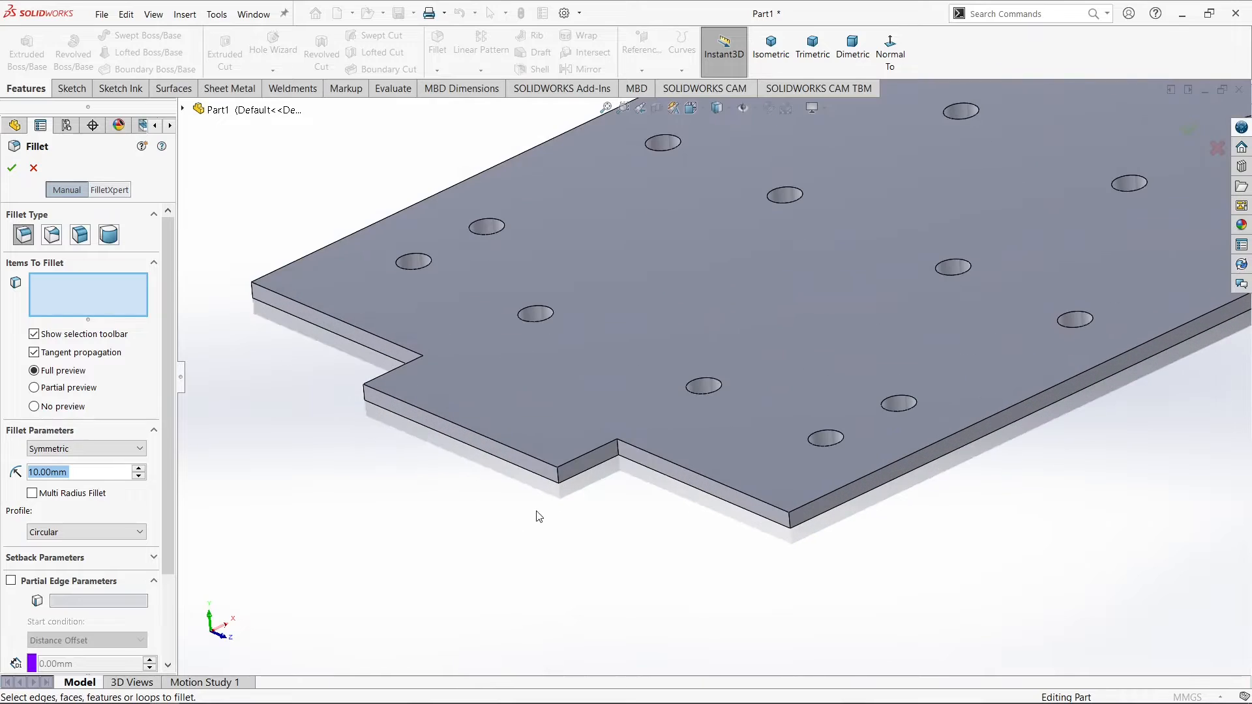
pyautogui.click(619, 451)
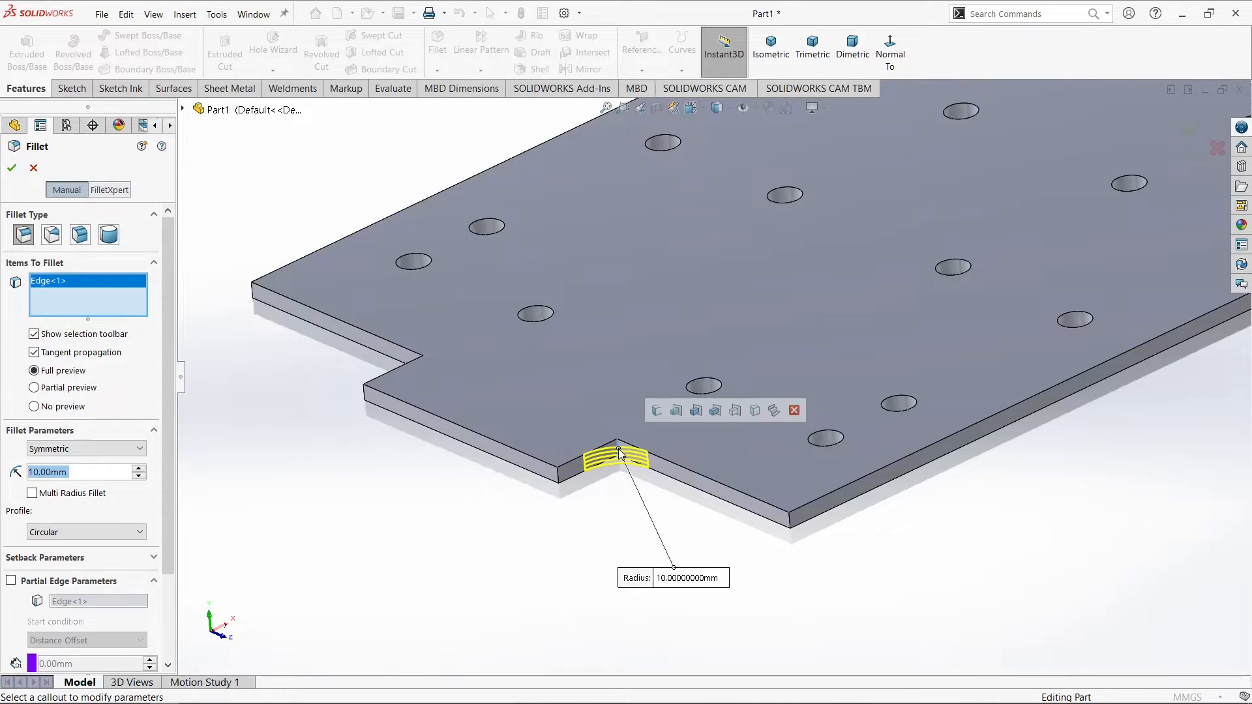
pyautogui.moveTo(441, 492); pyautogui.dragTo(470, 451, button='middle')
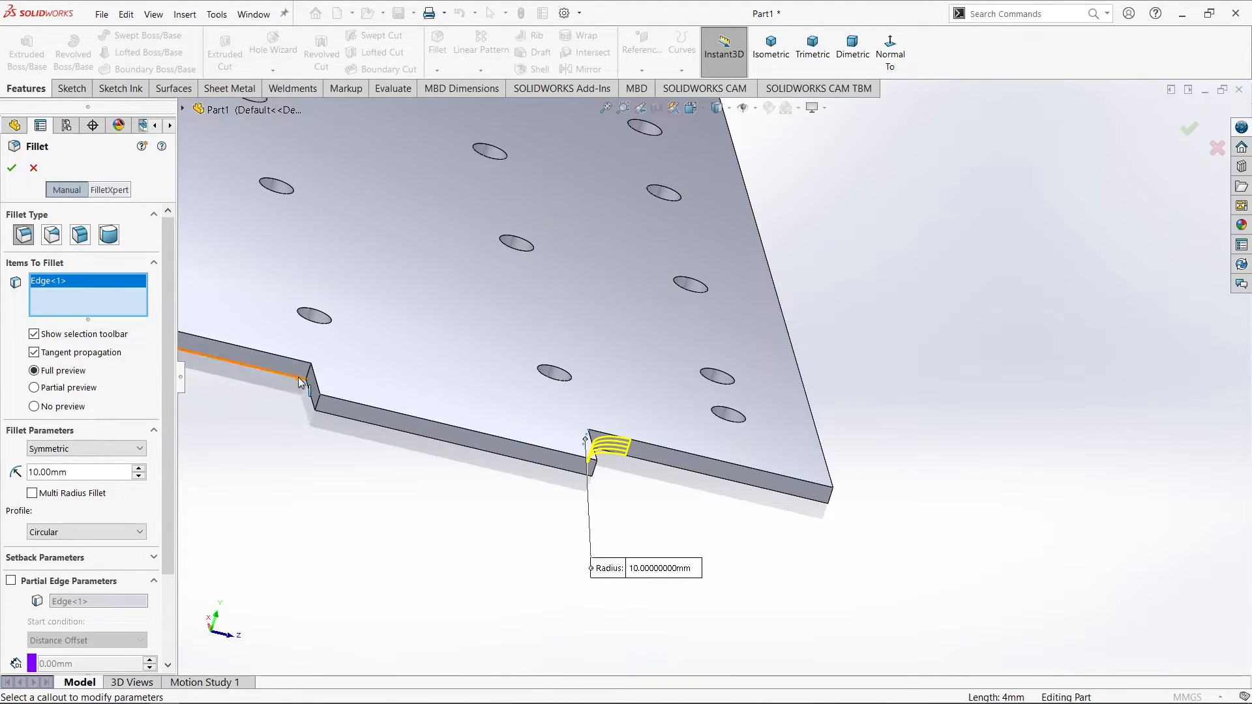
pyautogui.click(307, 378)
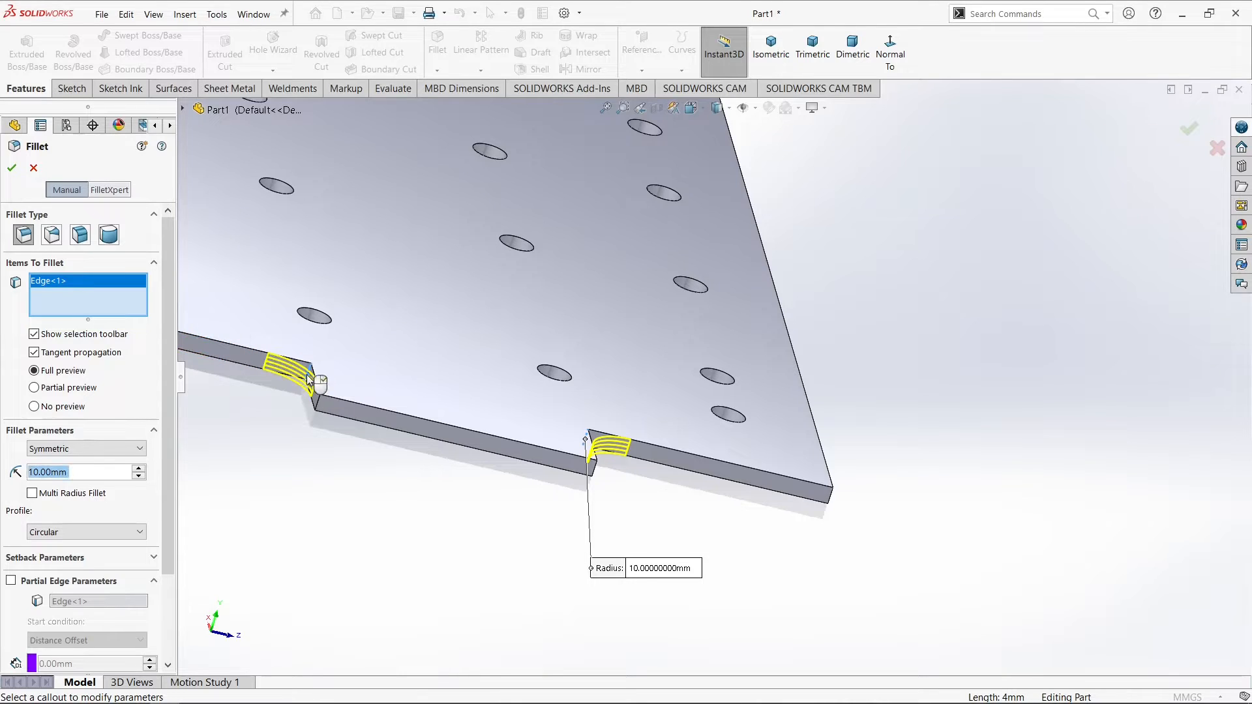
pyautogui.moveTo(356, 385); pyautogui.dragTo(265, 407, button='middle')
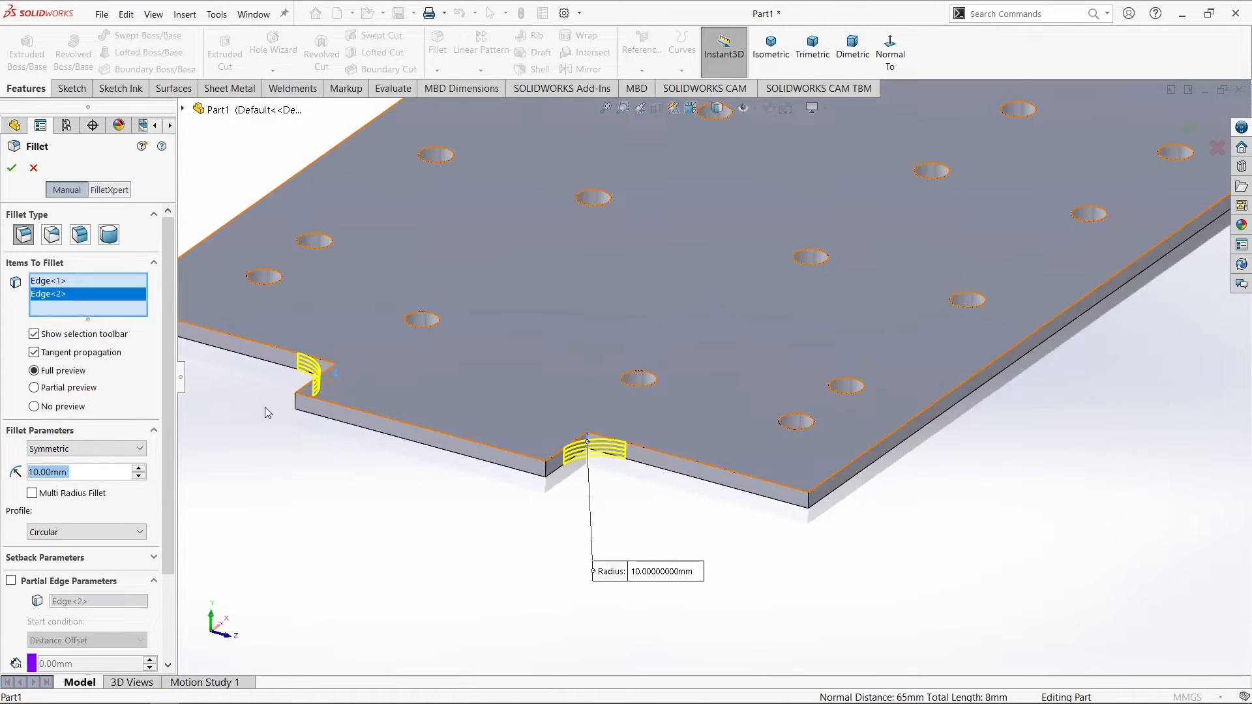
# Set the radius of the tab corner fillets to 18 mm and apply the fillet.
pyautogui.click(143, 471)
pyautogui.click(142, 471)
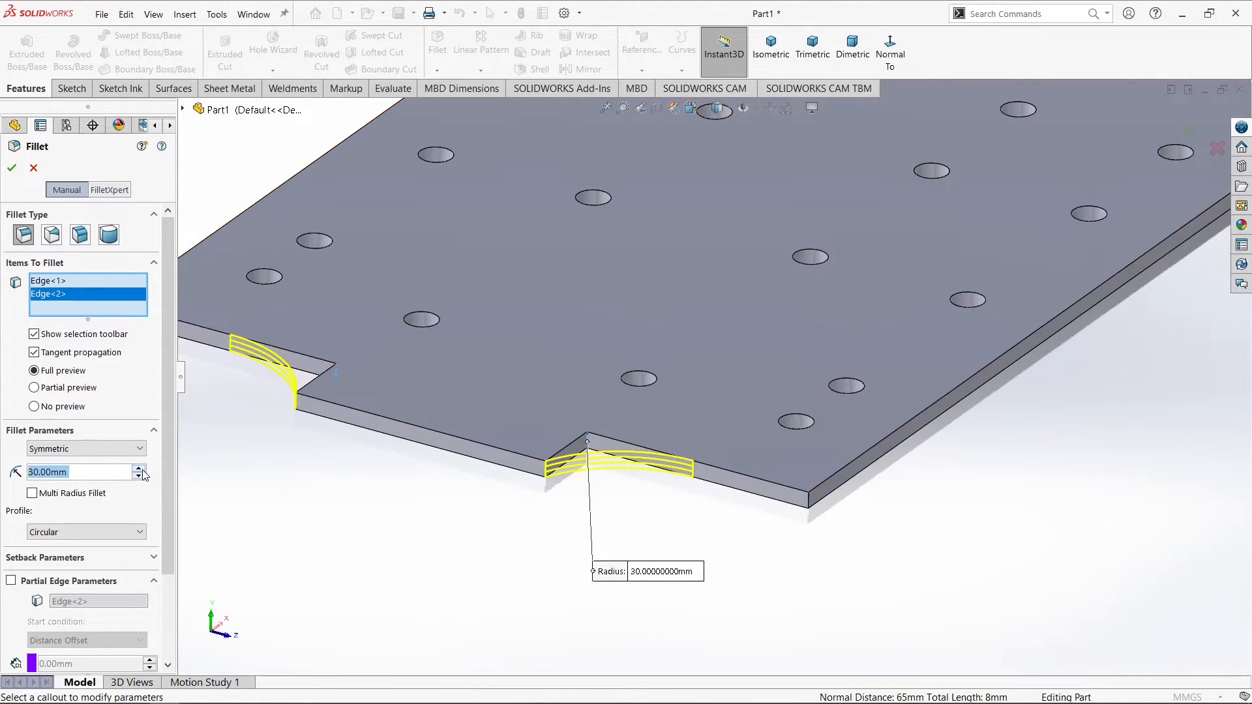
pyautogui.click(139, 477)
pyautogui.click(139, 476)
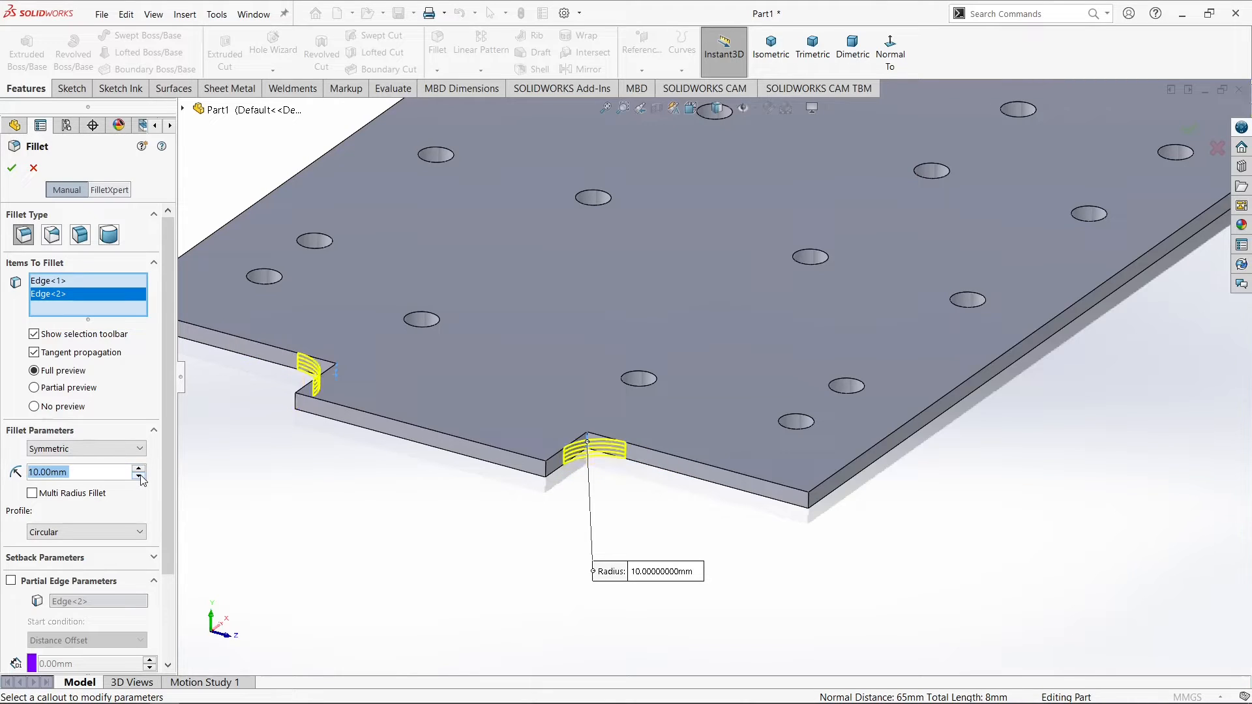
pyautogui.write('18')
pyautogui.press('Return')
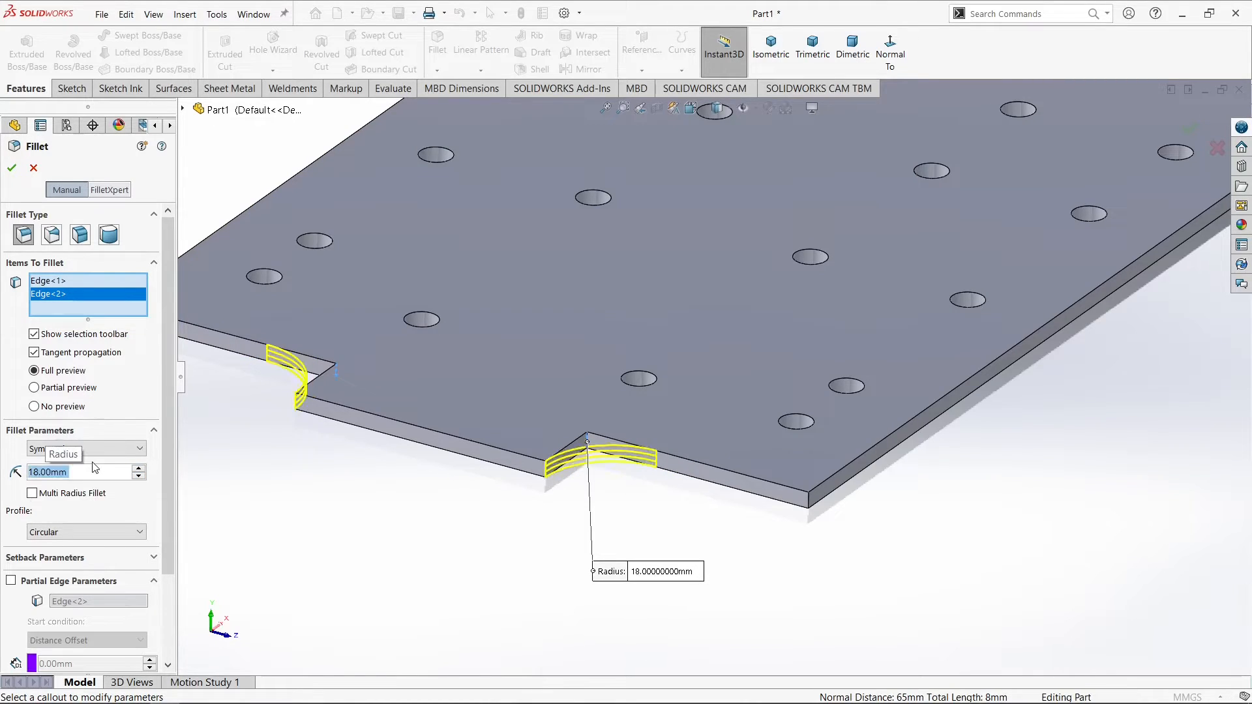
pyautogui.click(11, 169)
# Examine the filleted tab corners and the whole perforated plate from several angles.
pyautogui.scroll(2, 493, 403)
pyautogui.scroll(3, 532, 414)
pyautogui.scroll(-2, 882, 162)
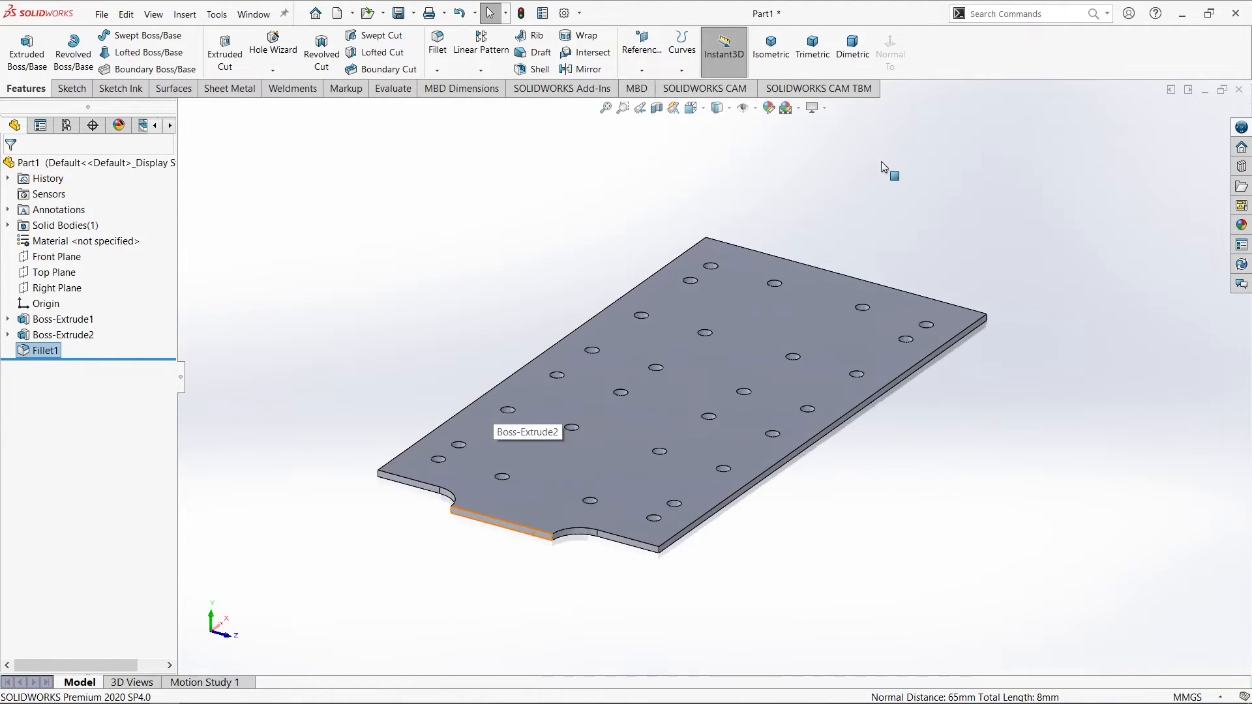
pyautogui.moveTo(882, 163); pyautogui.dragTo(828, 201, button='middle')
pyautogui.scroll(2, 569, 507)
pyautogui.scroll(-3, 571, 512)
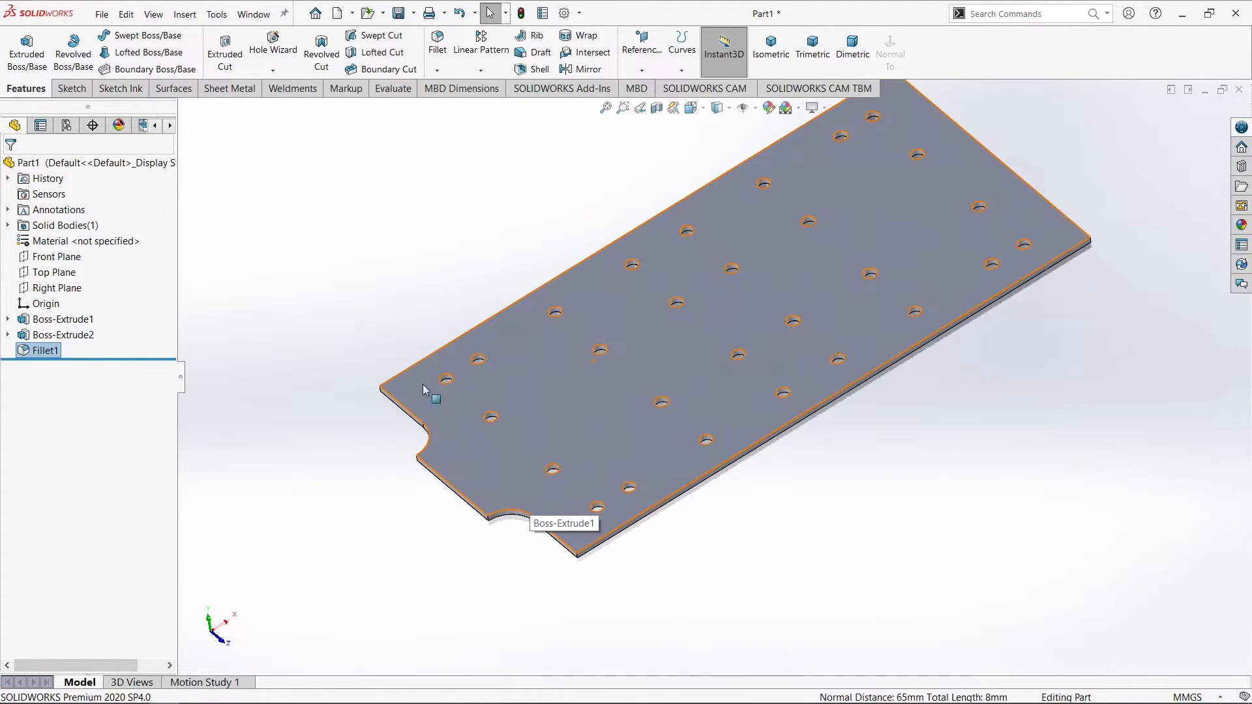
pyautogui.click(264, 251)
pyautogui.moveTo(326, 332); pyautogui.dragTo(235, 306, button='middle')
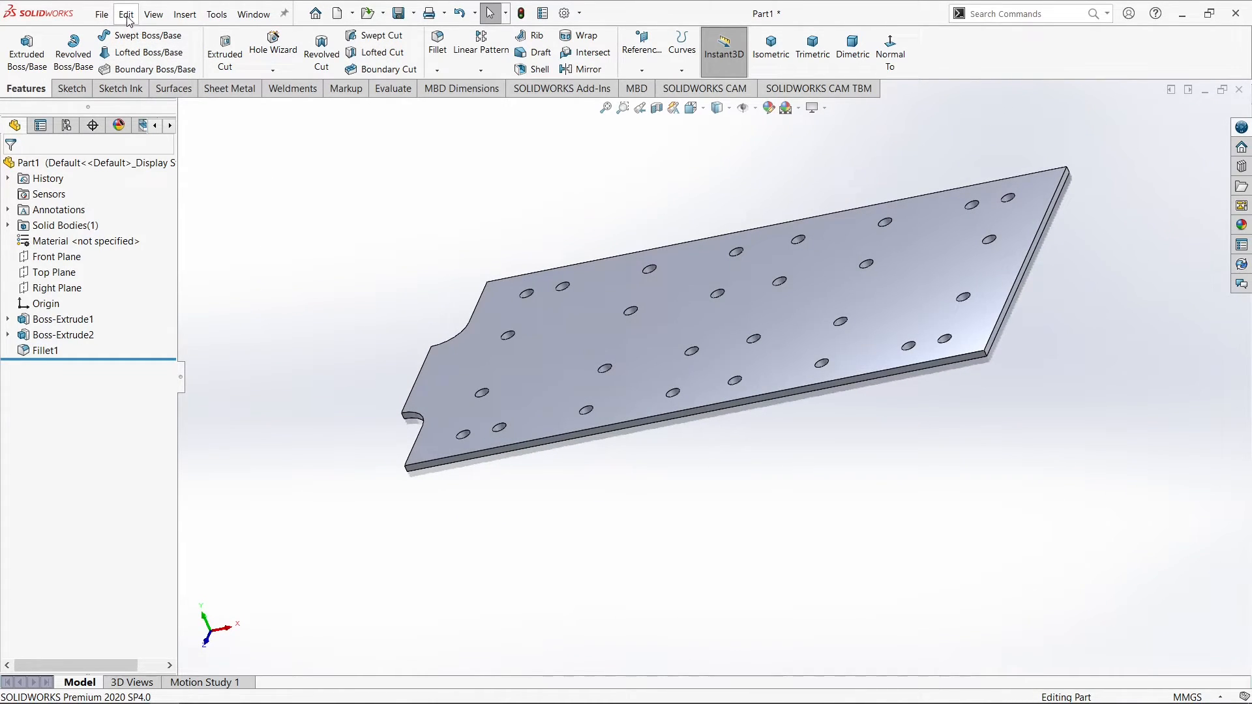
# Start a Flex feature of the Bending type on the plate body, viewed isometrically.
pyautogui.click(192, 15)
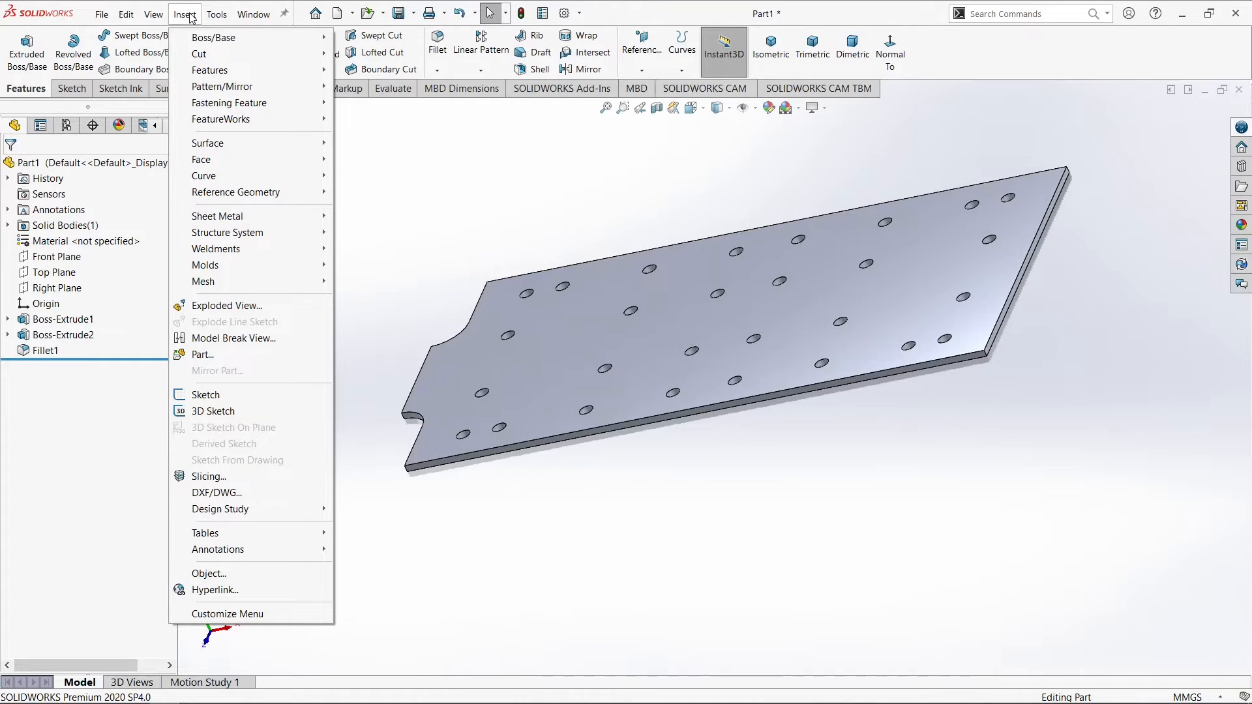
pyautogui.moveTo(294, 69)
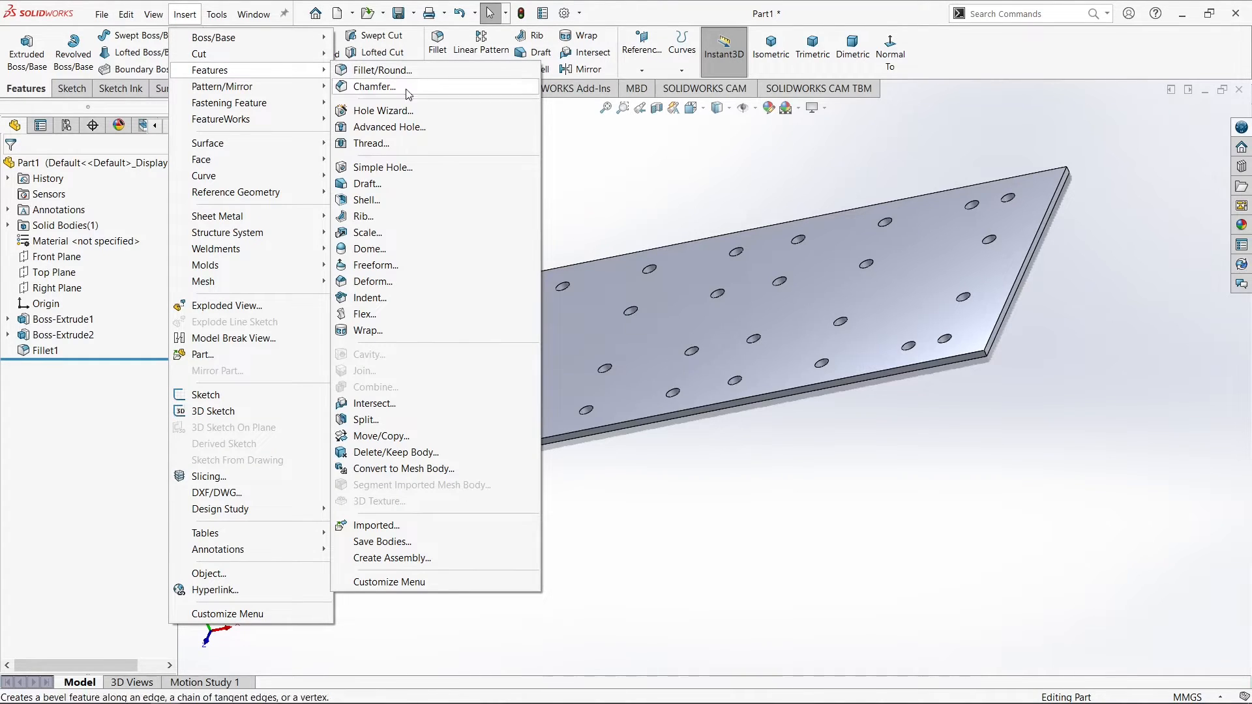
pyautogui.click(364, 314)
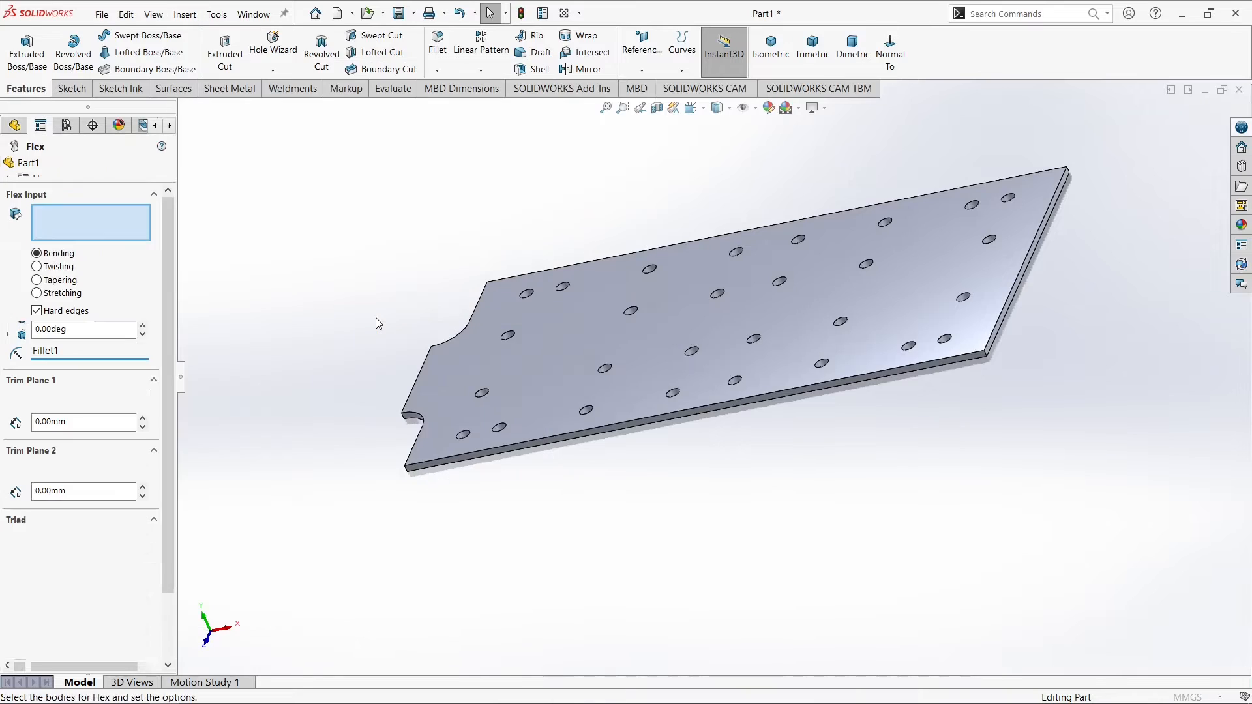
pyautogui.hotkey('ctrl', '7')
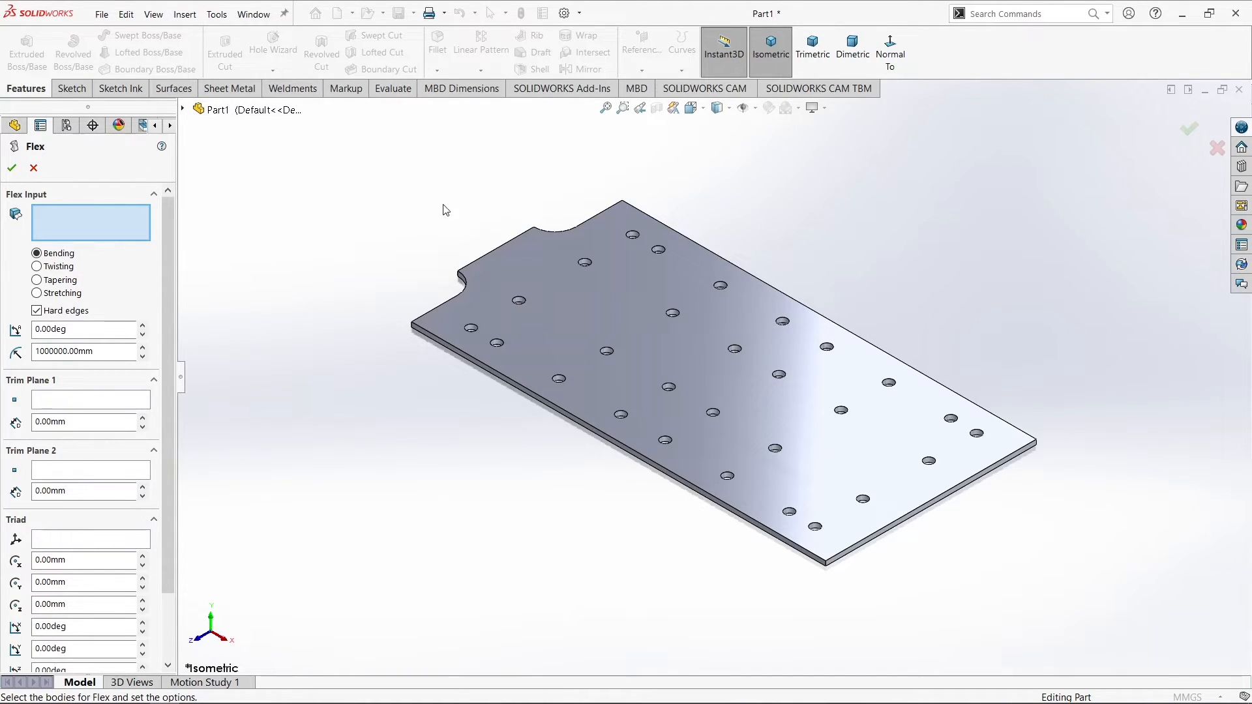
pyautogui.click(523, 259)
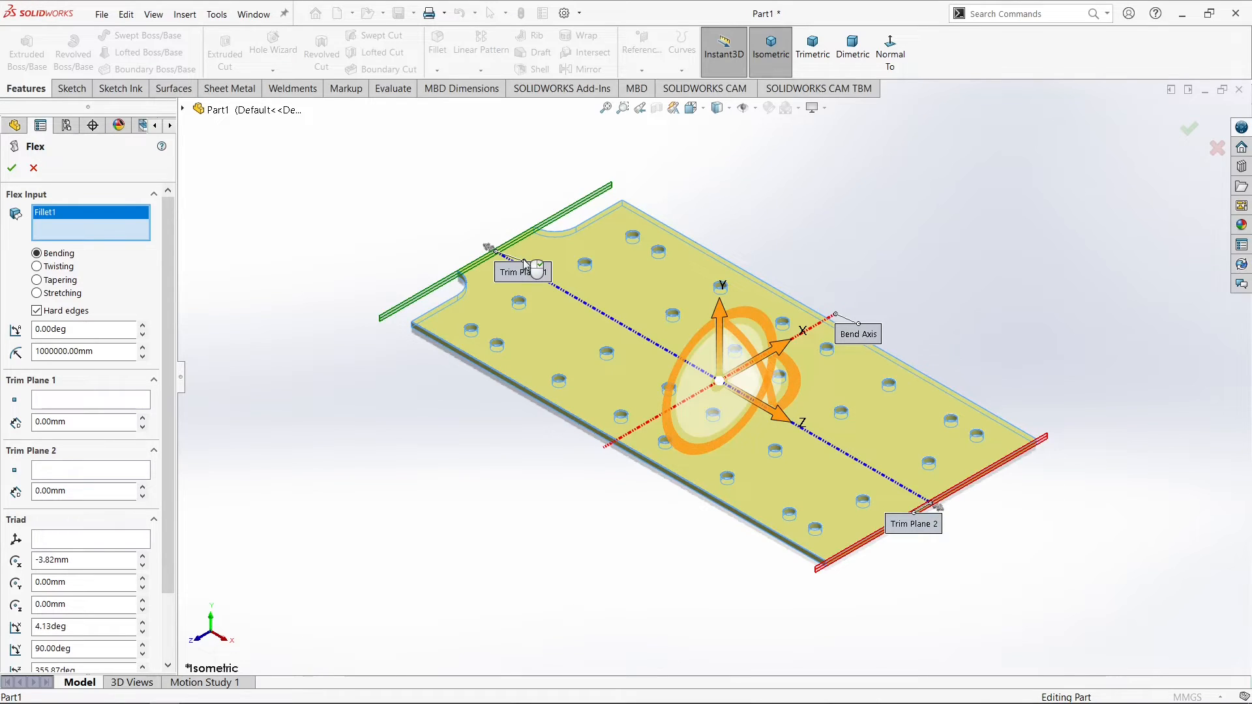
# Set the flex bend radius to 184.63 mm and apply the bend to the plate.
pyautogui.doubleClick(39, 353)
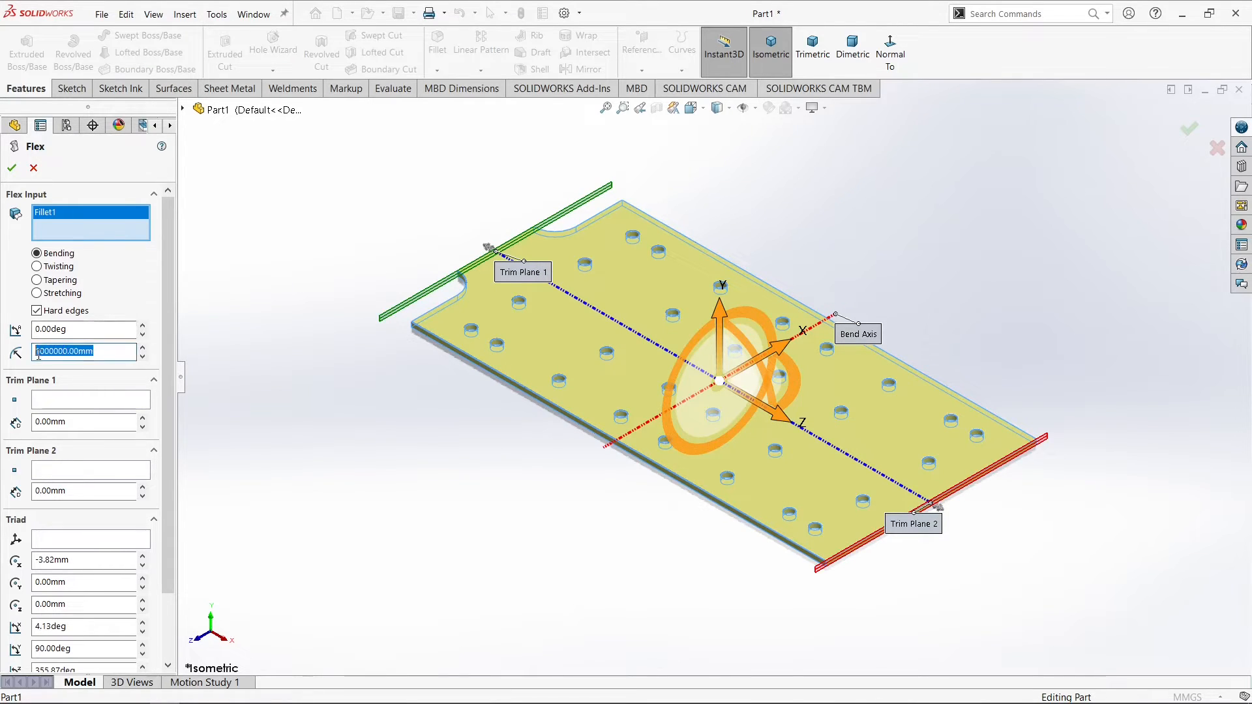
pyautogui.write('184.63')
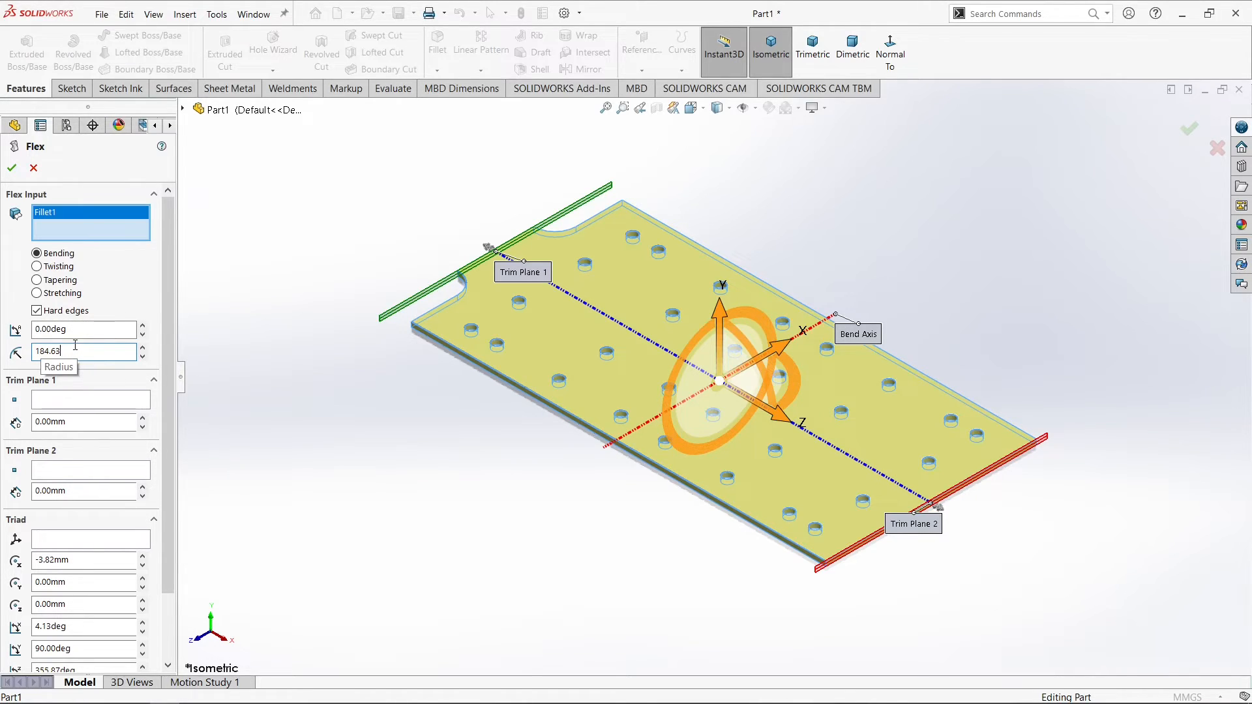
pyautogui.press('Return')
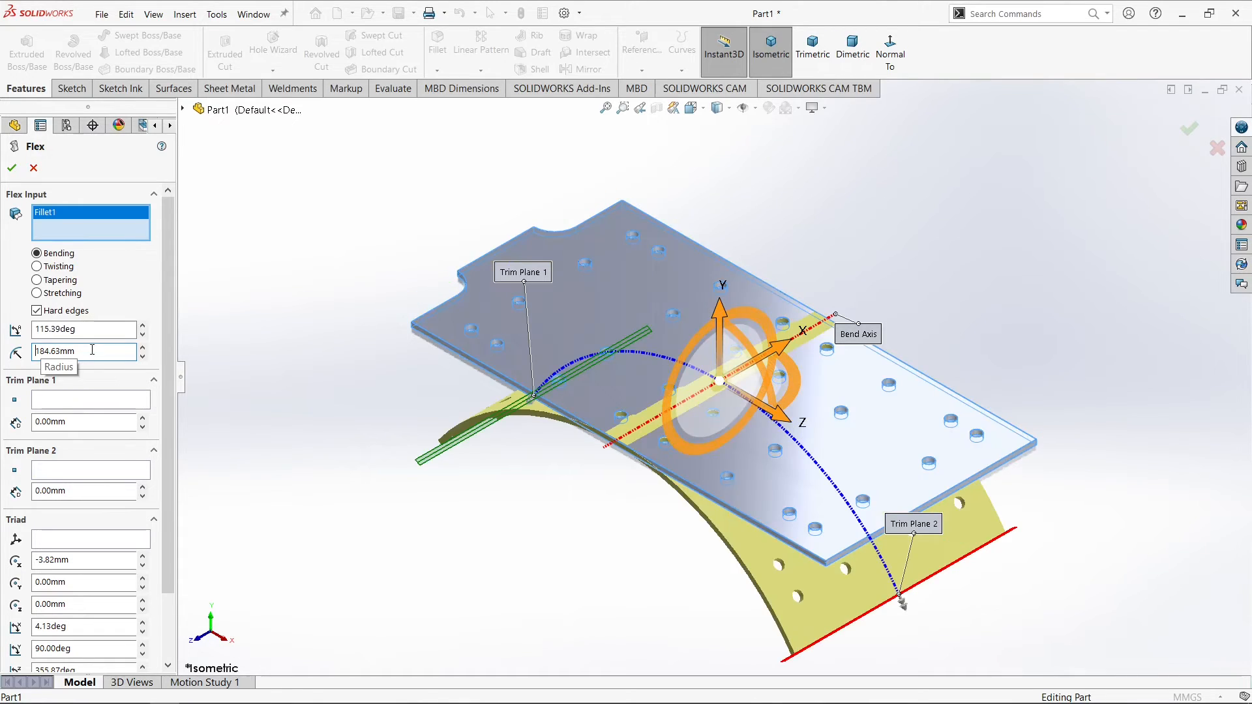
pyautogui.moveTo(268, 341); pyautogui.dragTo(313, 312, button='middle')
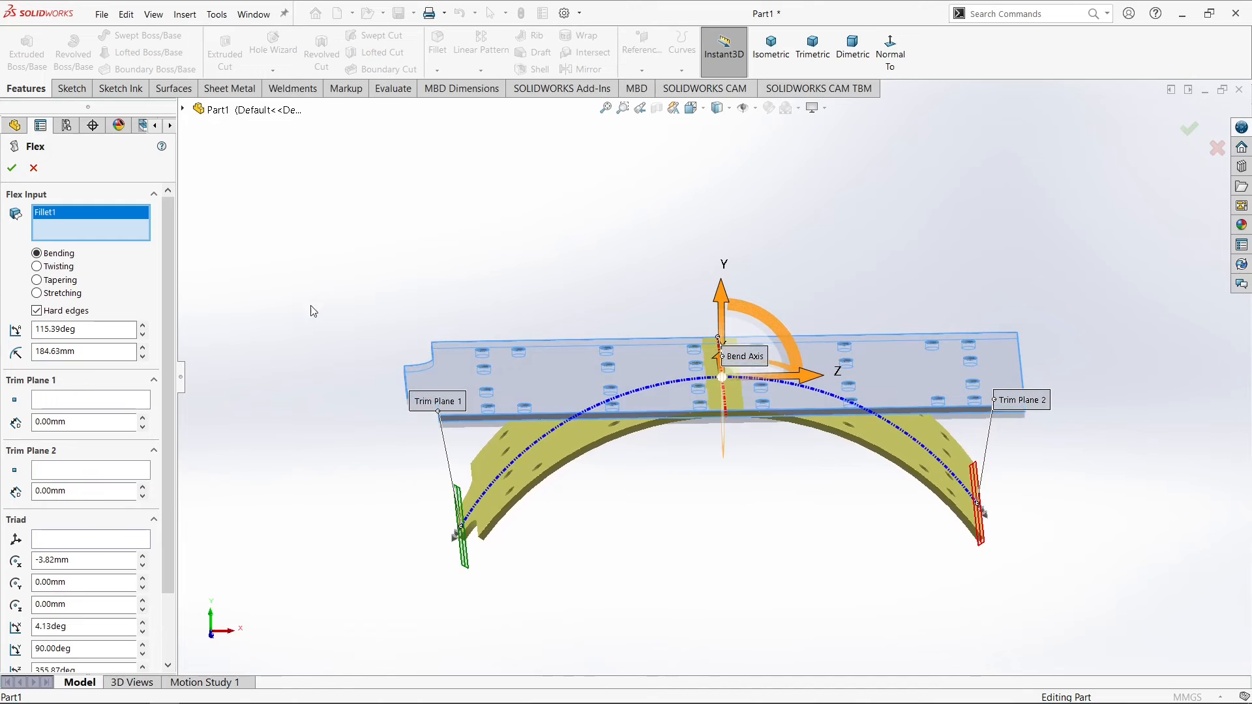
pyautogui.click(15, 169)
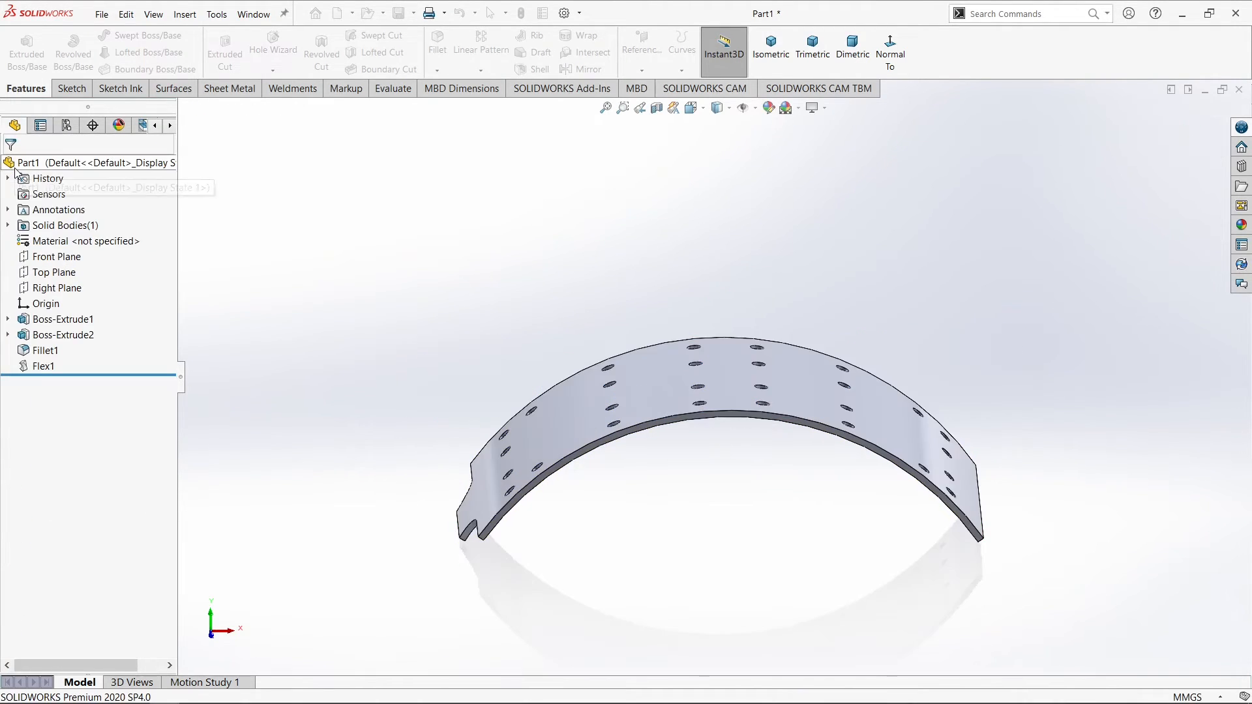
# Assign Alloy Steel from the SOLIDWORKS steel materials to the curved part.
pyautogui.moveTo(352, 362); pyautogui.dragTo(383, 366, button='middle')
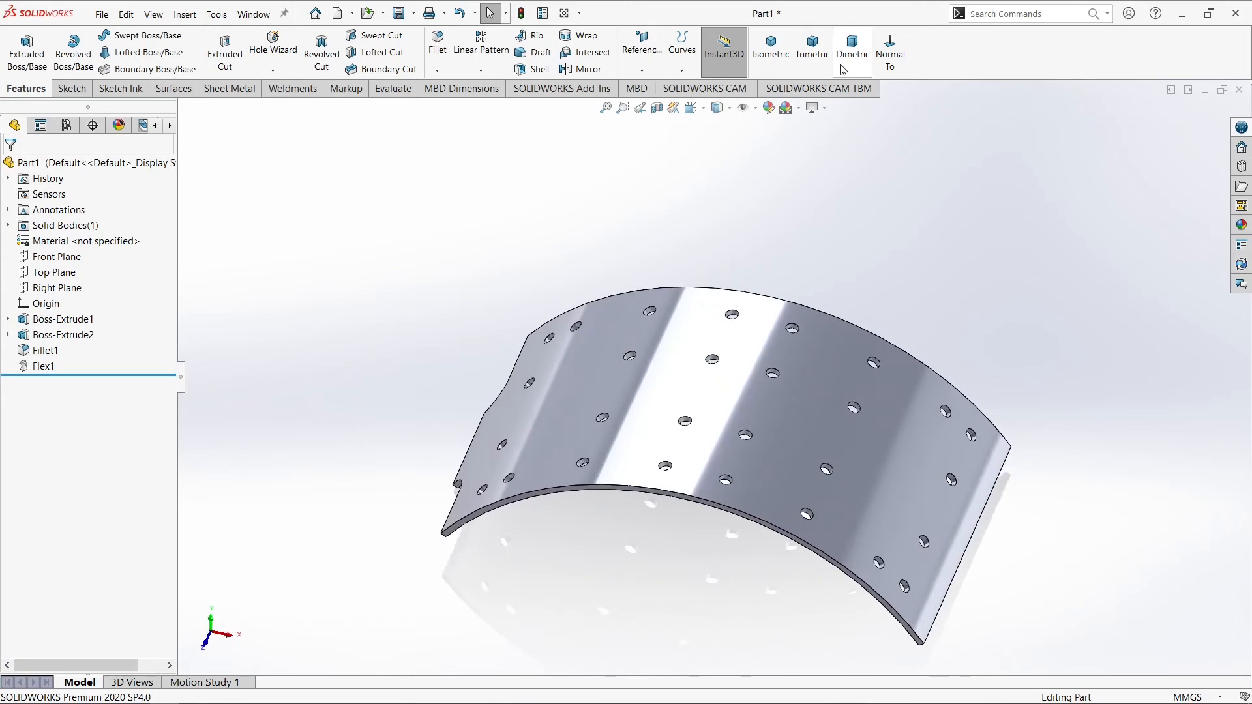
pyautogui.click(773, 53)
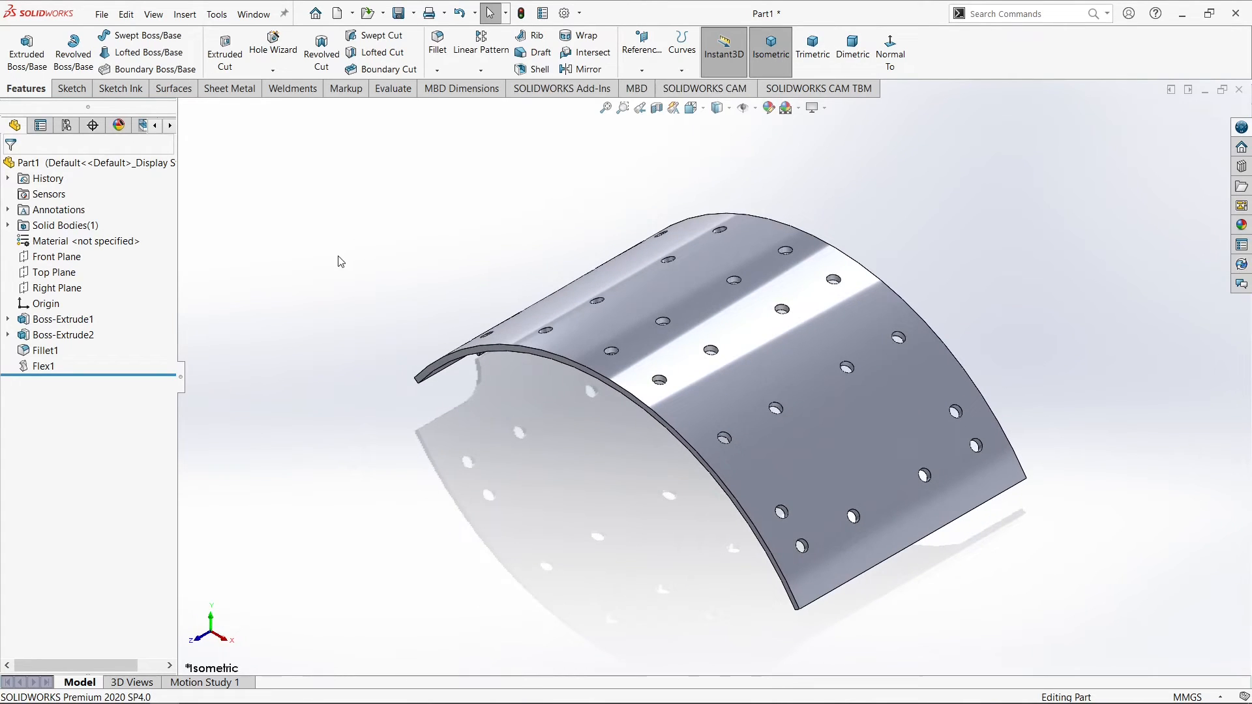
pyautogui.moveTo(338, 261); pyautogui.dragTo(365, 225, button='middle')
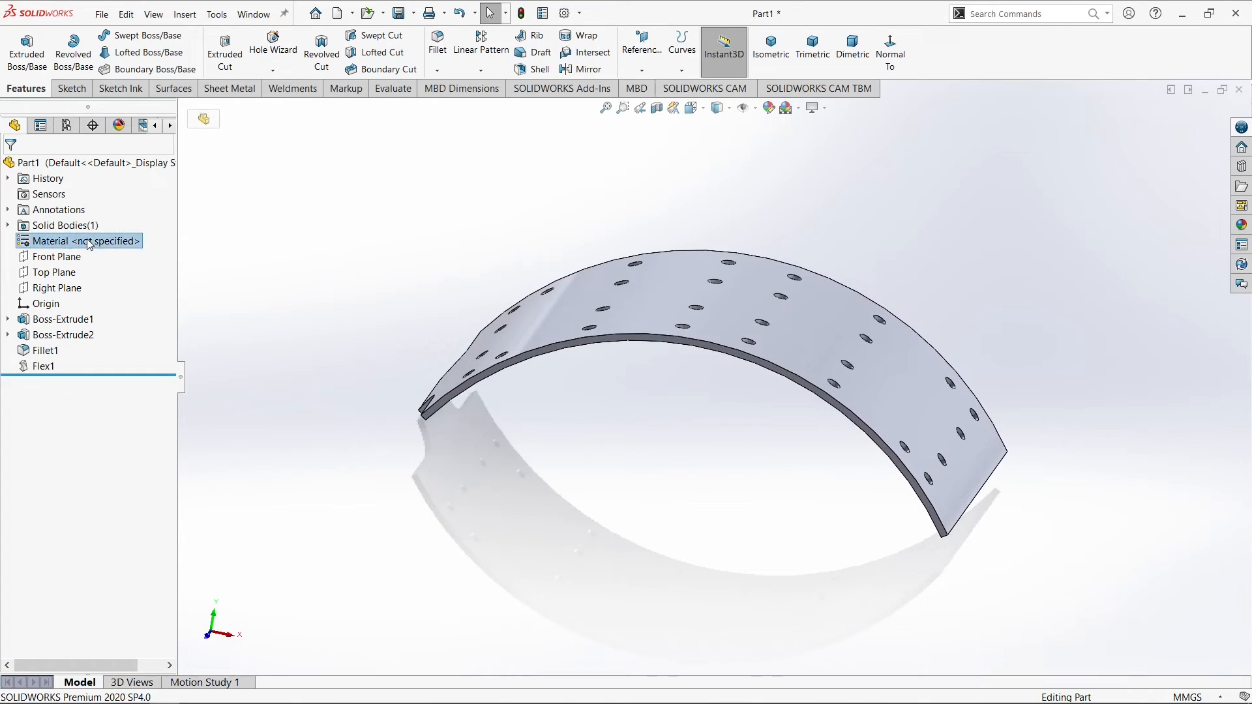
pyautogui.rightClick(90, 244)
pyautogui.click(131, 255)
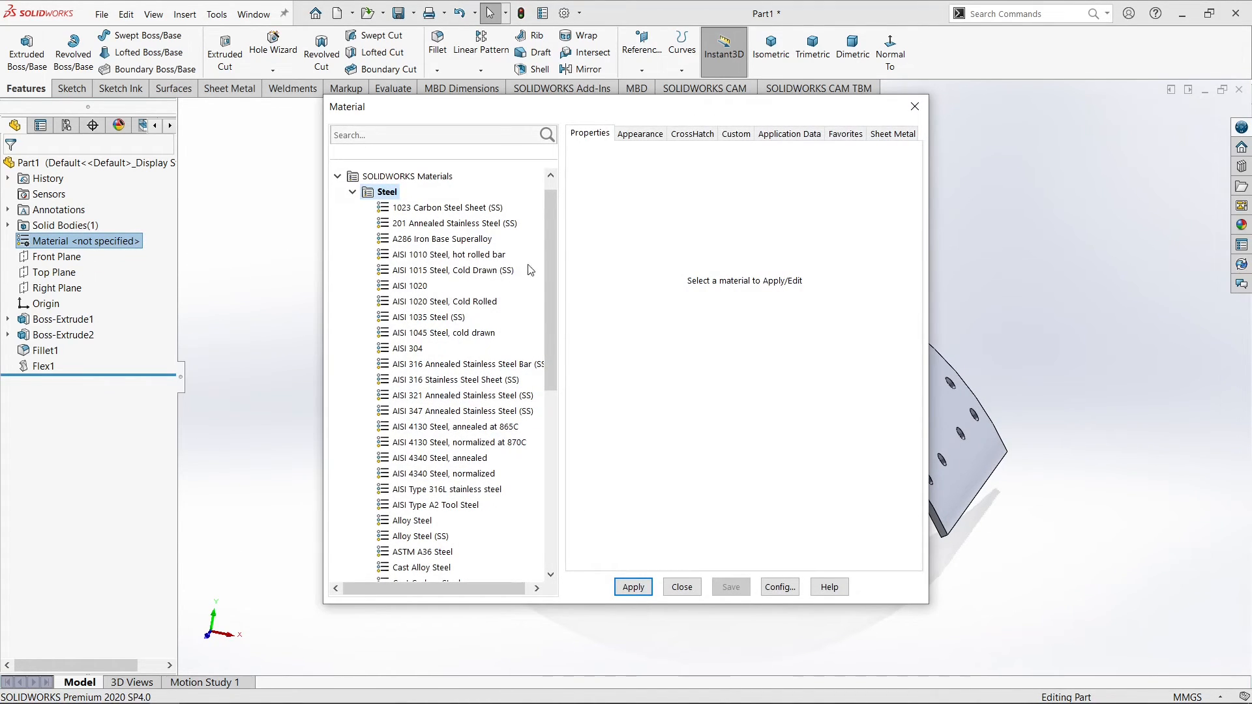
pyautogui.moveTo(549, 288); pyautogui.dragTo(549, 357)
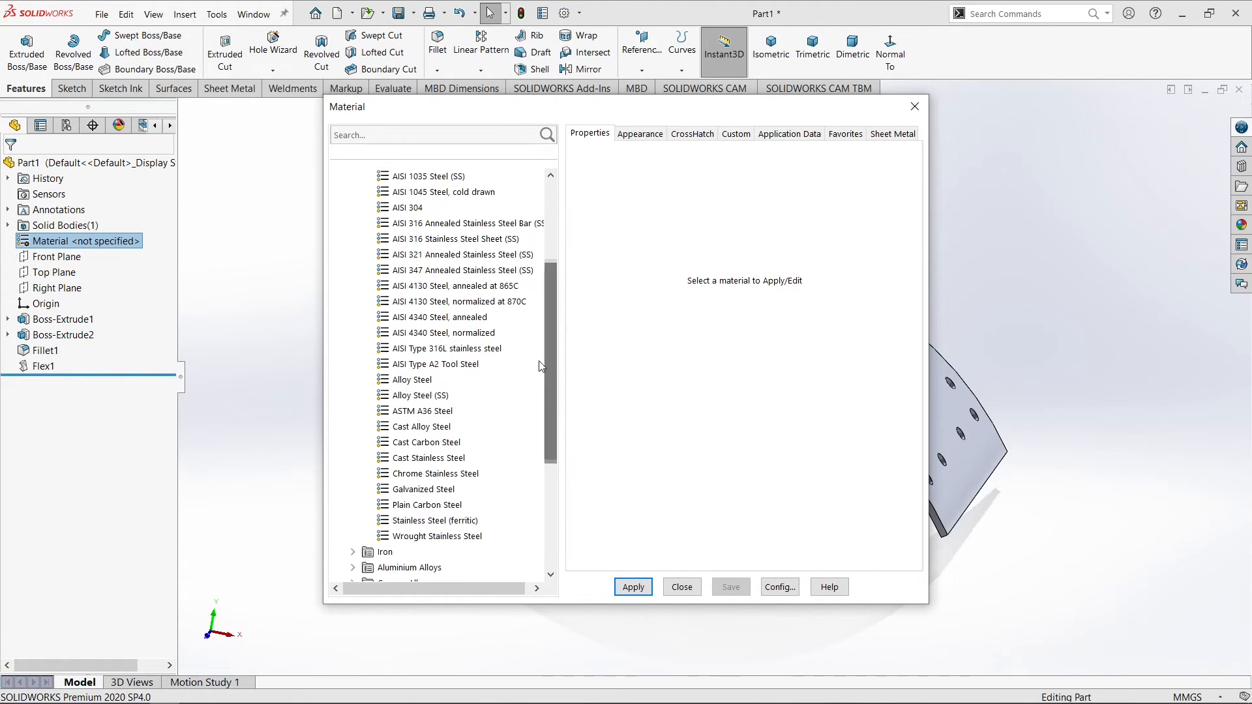
pyautogui.click(415, 379)
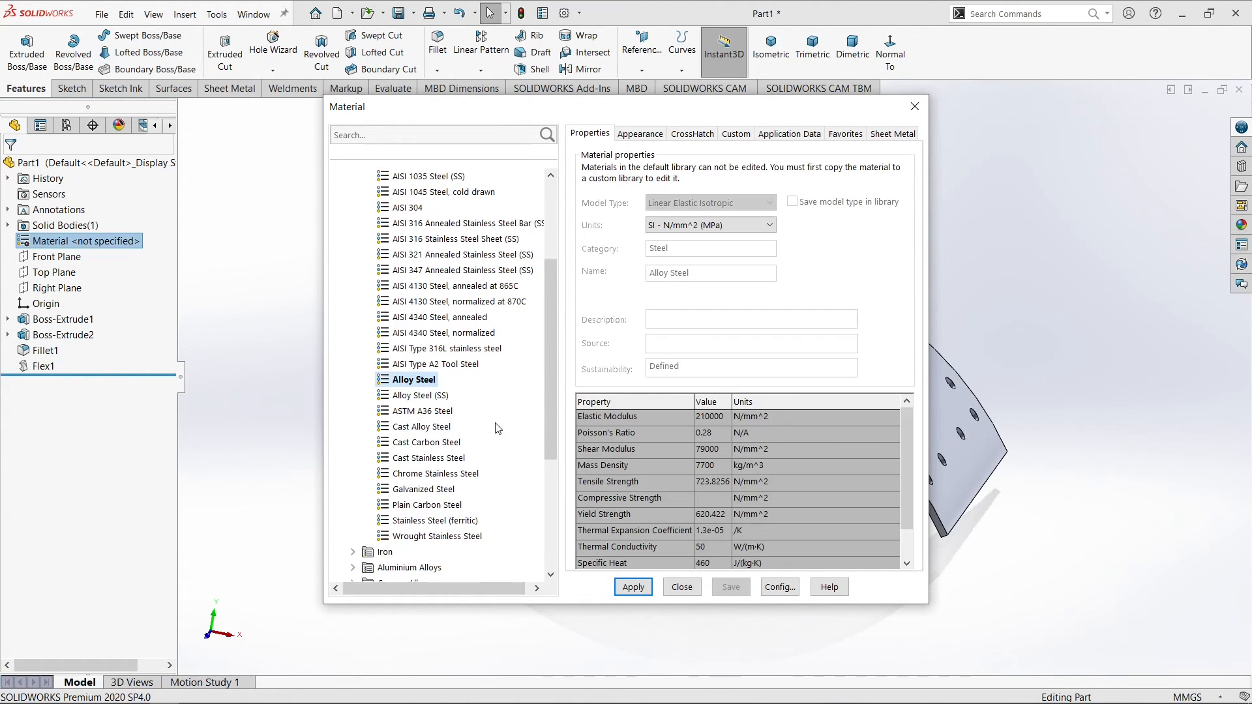
pyautogui.click(632, 587)
pyautogui.click(681, 587)
# Turn on the Perspective display for the curved part.
pyautogui.moveTo(430, 355); pyautogui.dragTo(522, 266, button='middle')
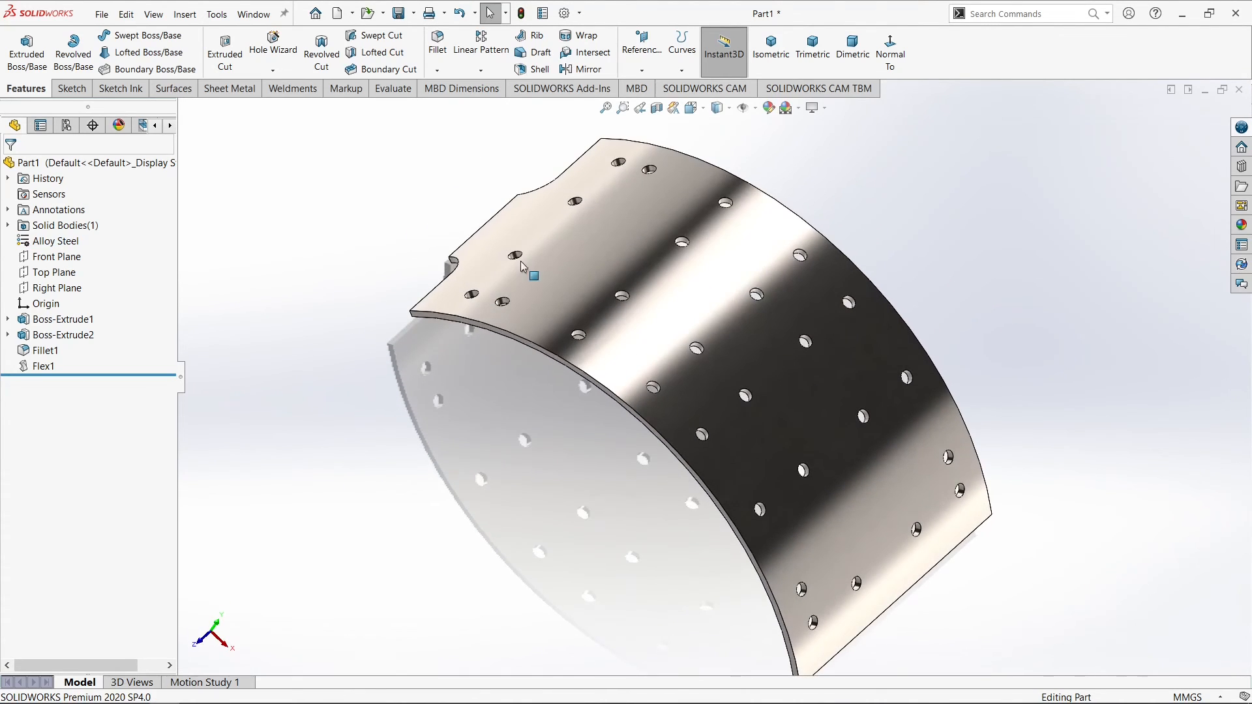
pyautogui.click(824, 112)
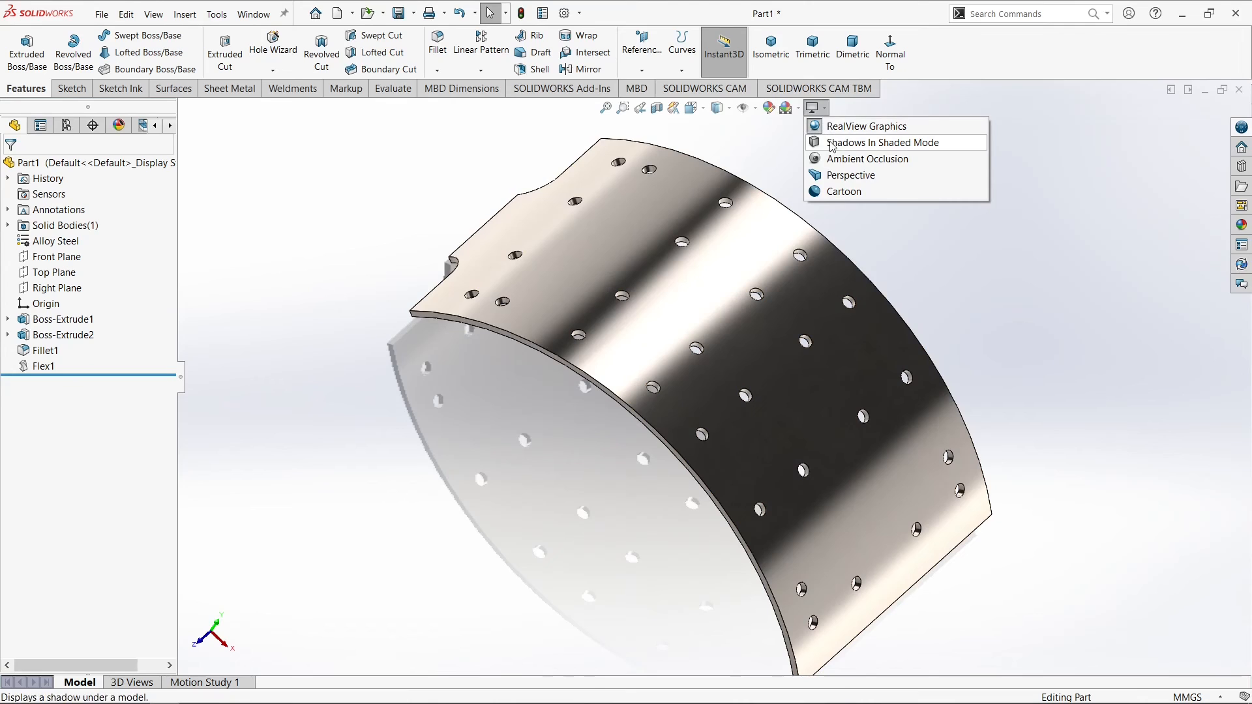
pyautogui.click(846, 176)
pyautogui.moveTo(859, 242); pyautogui.dragTo(895, 117, button='middle')
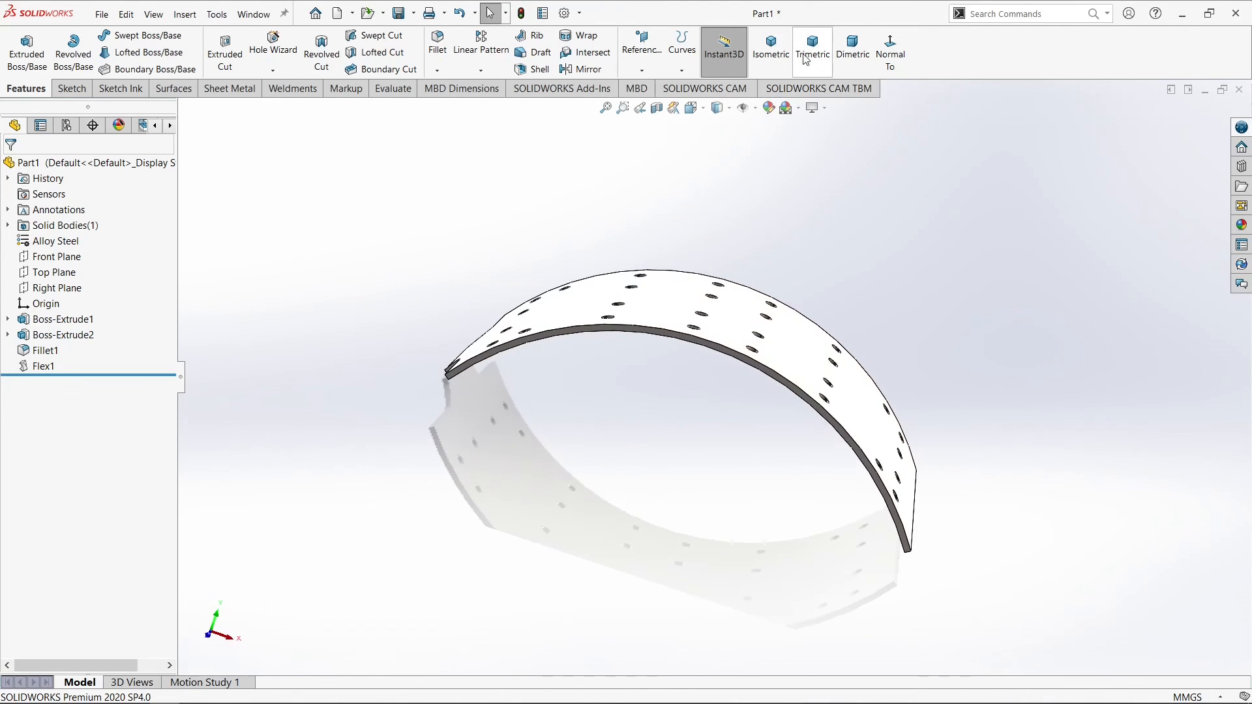
# Save the part as a SOLIDWORKS part in a new Brake lining folder inside the Machine Designer folder.
pyautogui.click(783, 53)
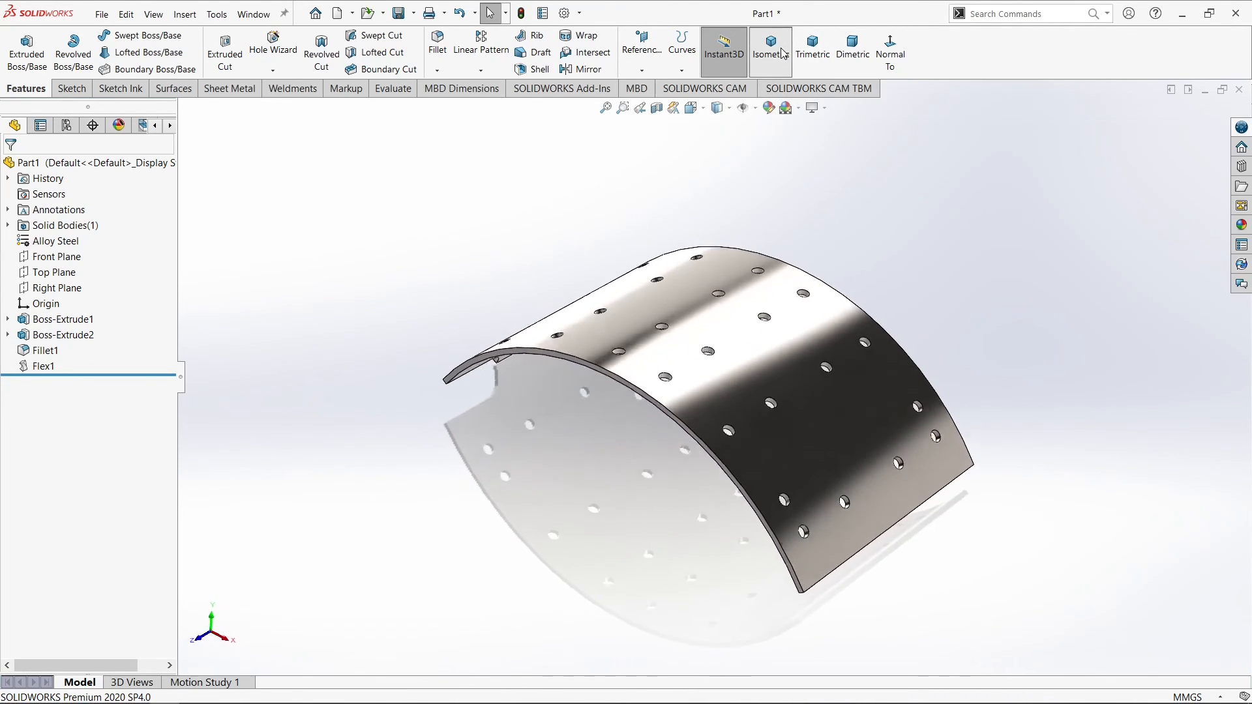
pyautogui.click(399, 18)
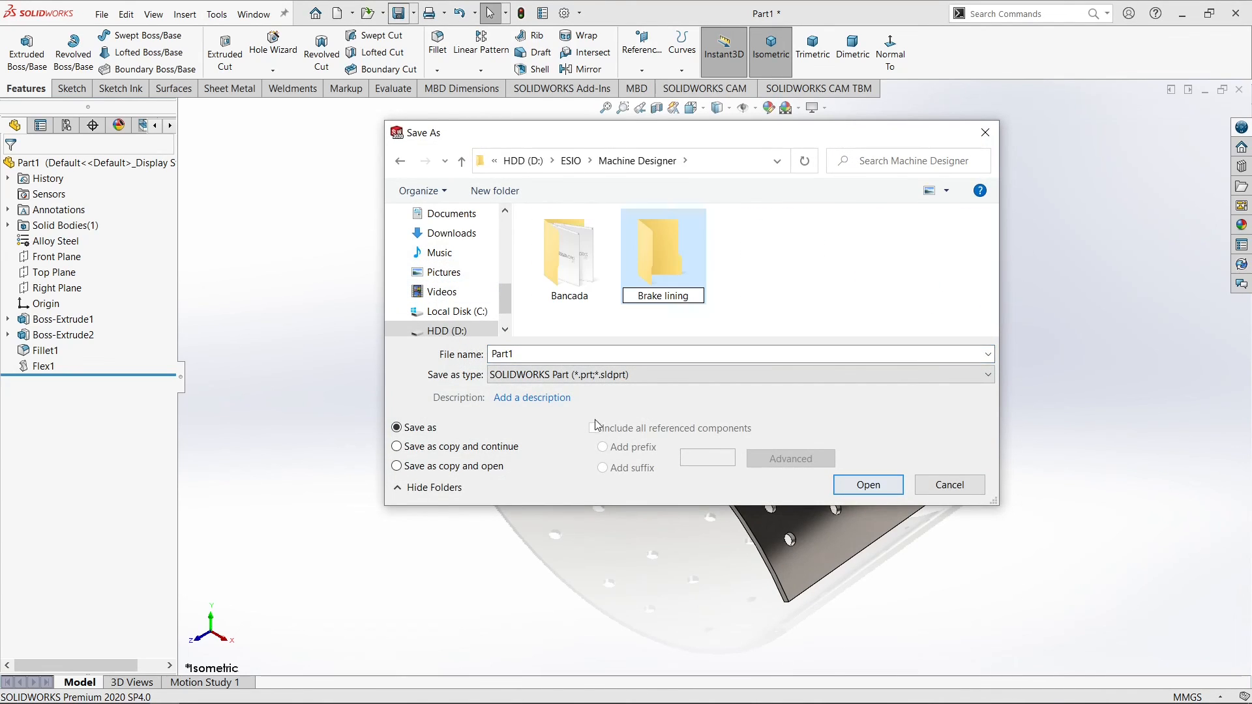
pyautogui.click(883, 497)
pyautogui.click(870, 486)
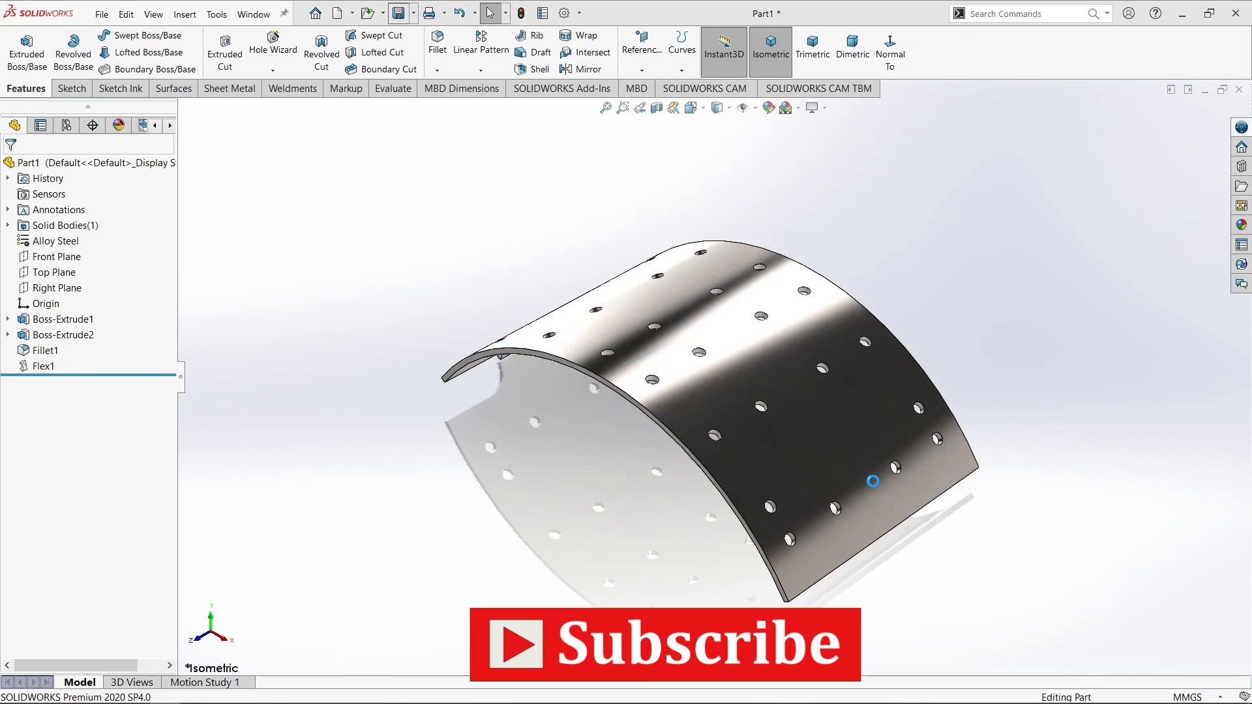